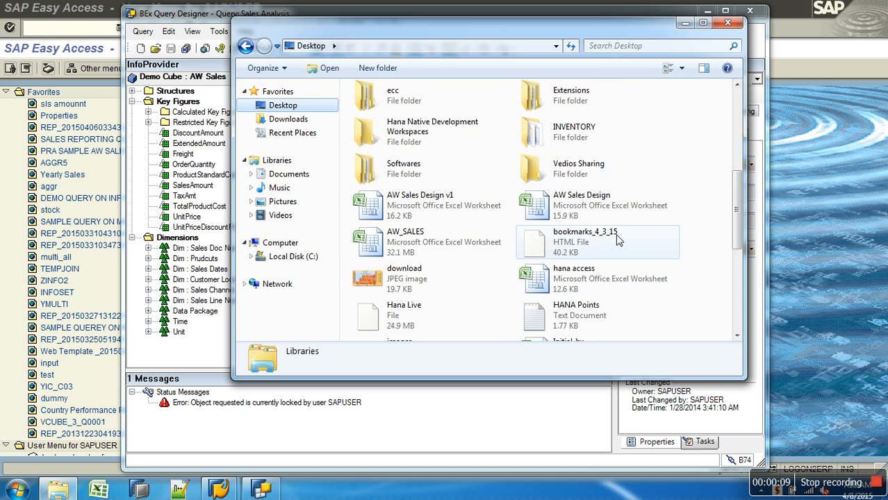
Step: Open the BEx Variables presentation from the SAP BW Class Decks folder, then minimize it
{"action": "scroll", "coordinate": [727, 314], "scroll_direction": "down", "scroll_amount": 5}
{"action": "double_click", "coordinate": [556, 173]}
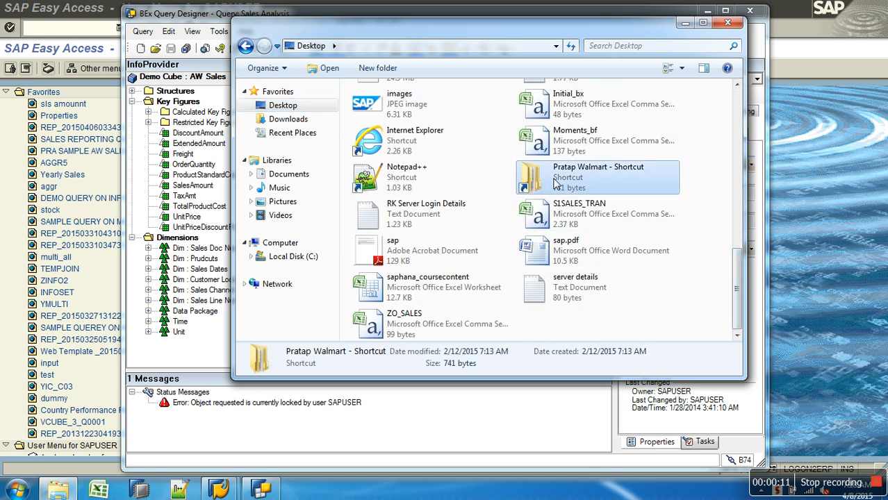
{"action": "left_click", "coordinate": [400, 124]}
{"action": "double_click", "coordinate": [400, 122]}
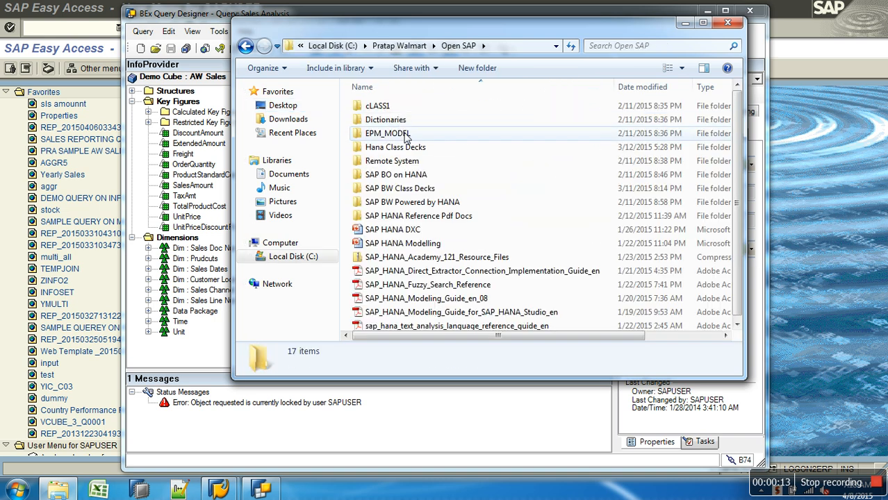
{"action": "double_click", "coordinate": [410, 193]}
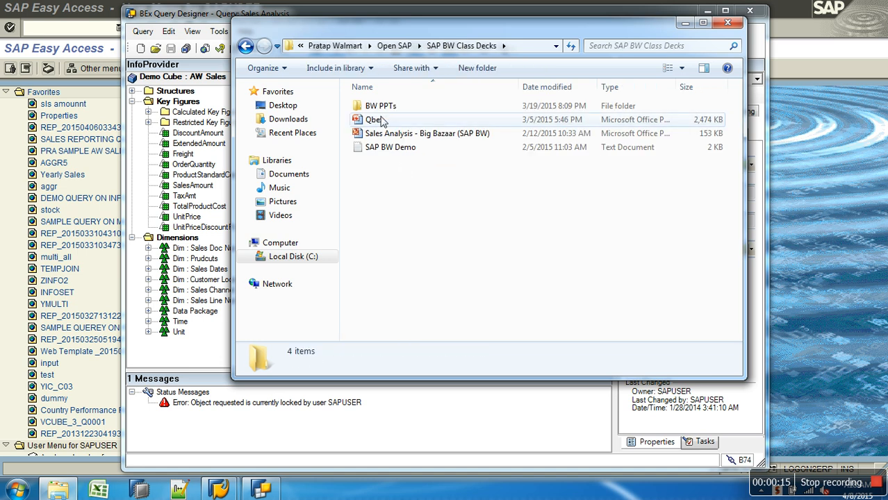
{"action": "double_click", "coordinate": [379, 105]}
{"action": "double_click", "coordinate": [399, 189]}
{"action": "double_click", "coordinate": [387, 109]}
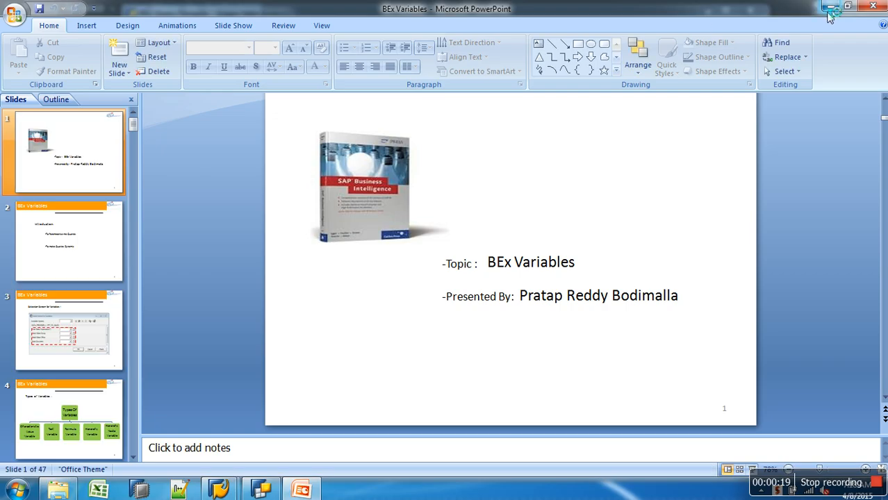
{"action": "left_click", "coordinate": [830, 6]}
{"action": "left_click", "coordinate": [723, 25]}
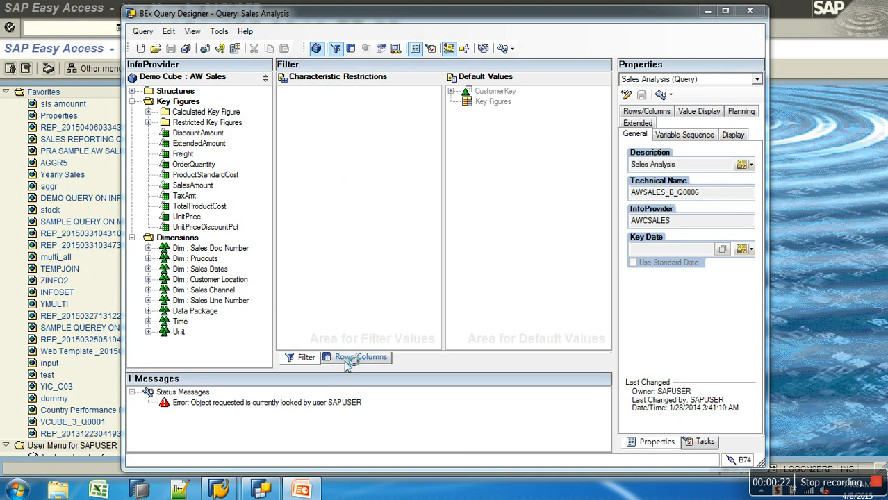
Step: Run transaction sm12 and list the lock entries for user SAPUSER
{"action": "left_click", "coordinate": [36, 45]}
{"action": "type", "text": "sm12"}
{"action": "key", "text": "Return"}
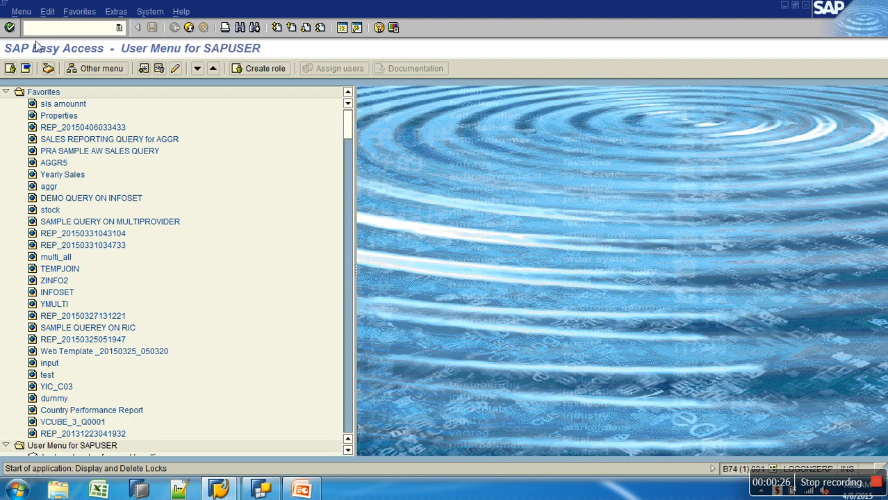
{"action": "left_click", "coordinate": [23, 73]}
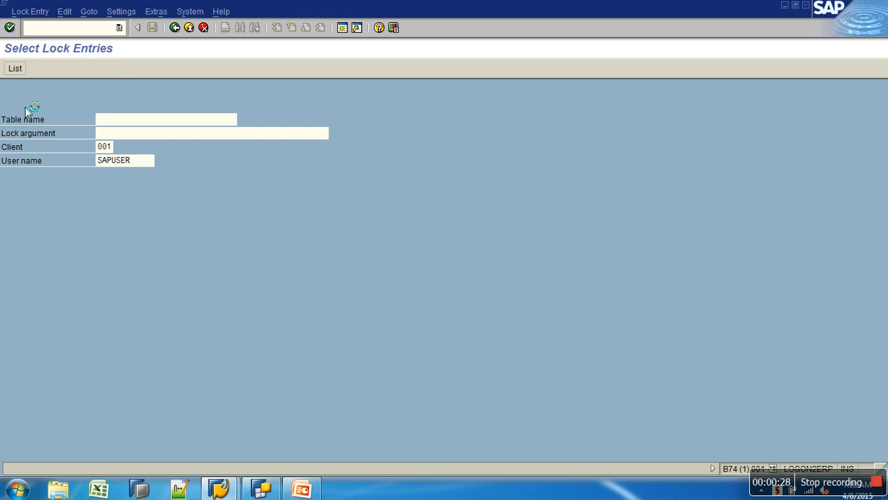
Step: Delete all listed lock entries and close the help window
{"action": "left_click", "coordinate": [8, 96]}
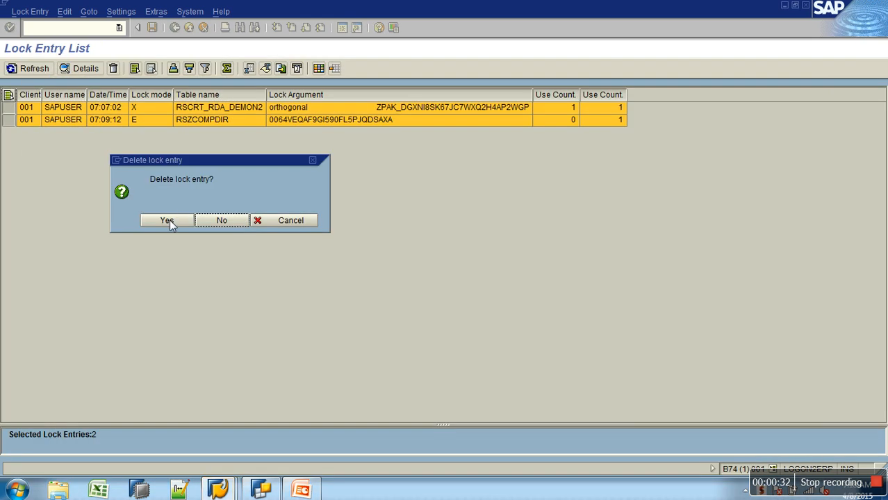
{"action": "left_click", "coordinate": [170, 221]}
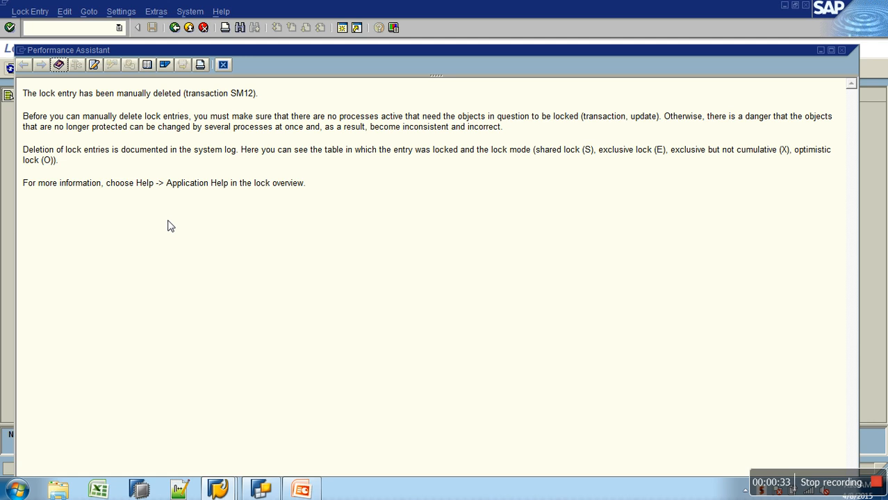
{"action": "left_click", "coordinate": [223, 64]}
Step: Reopen the Sales Analysis query in BEx Query Designer
{"action": "left_click", "coordinate": [262, 490]}
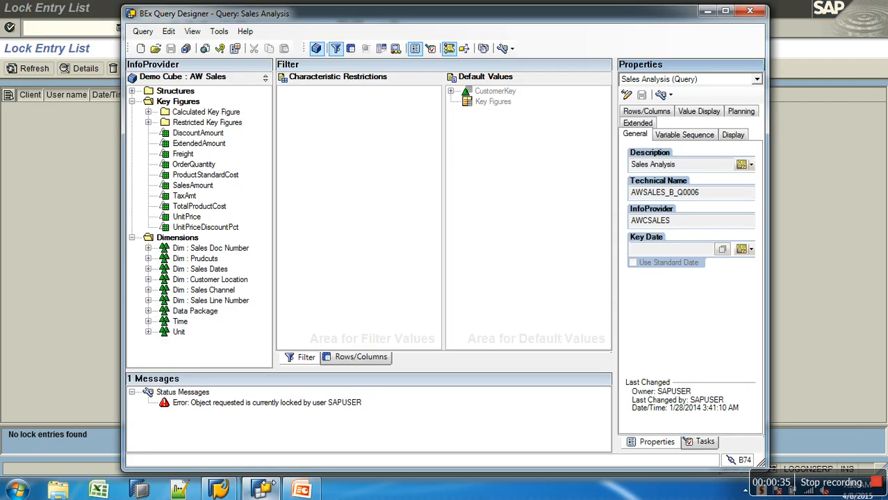
{"action": "left_click", "coordinate": [156, 48]}
{"action": "double_click", "coordinate": [393, 172]}
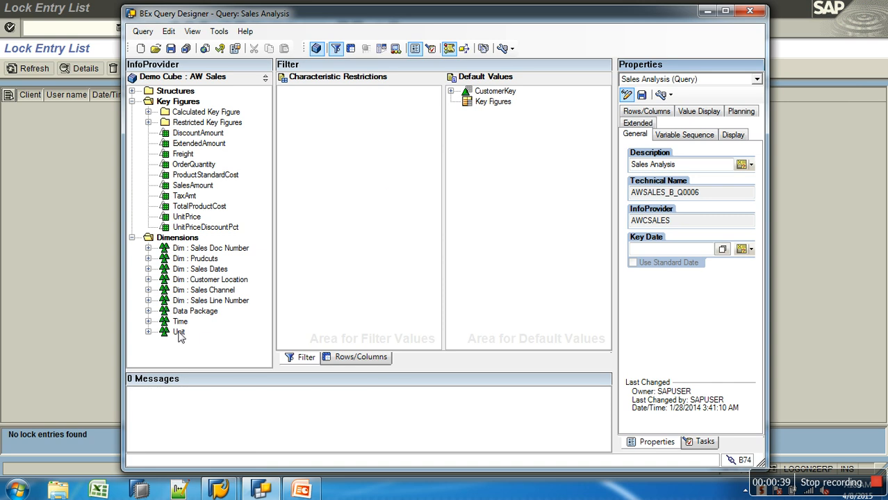
Step: Drag Calendar year from the Time dimension into the Characteristic Restrictions area
{"action": "left_click", "coordinate": [149, 321]}
{"action": "left_click_drag", "start_coordinate": [210, 322], "coordinate": [337, 98]}
{"action": "right_click", "coordinate": [333, 96]}
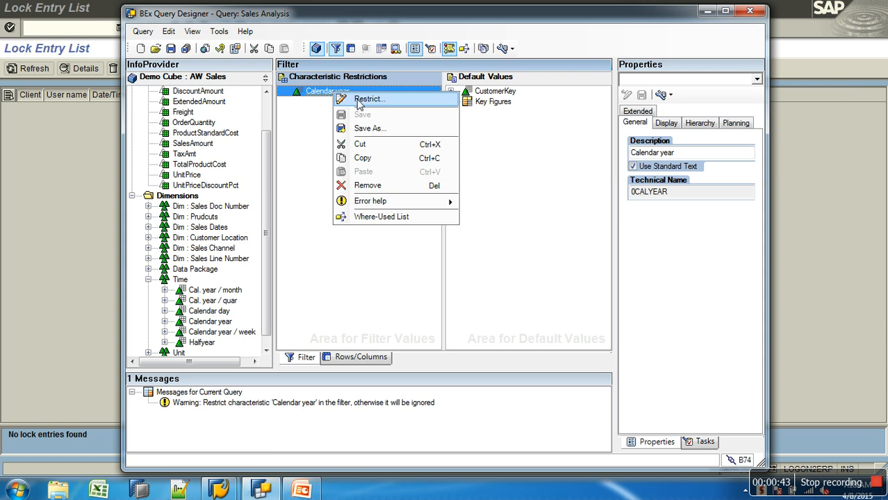
Step: Restrict Calendar year to the single value 2014
{"action": "left_click", "coordinate": [361, 97]}
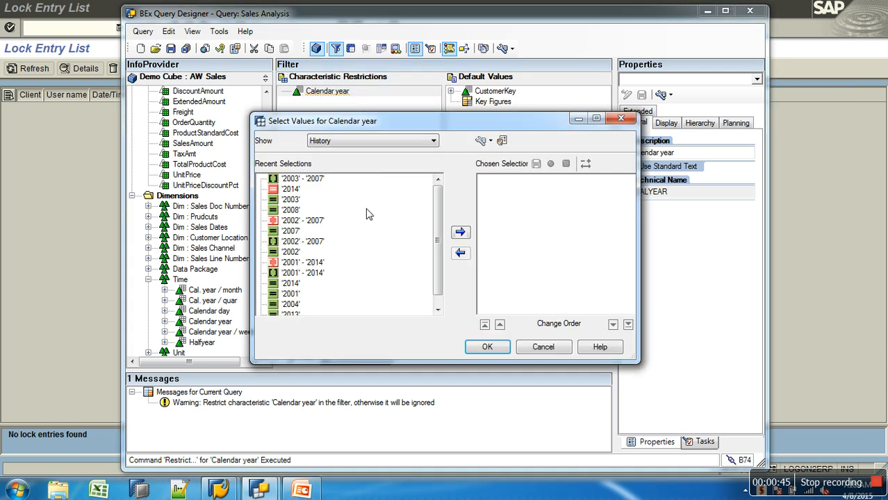
{"action": "left_click", "coordinate": [433, 141]}
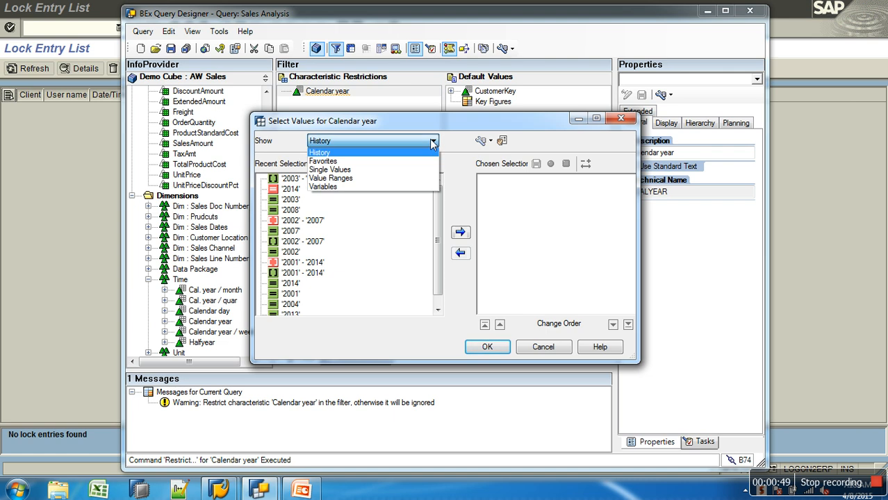
{"action": "left_click", "coordinate": [339, 169]}
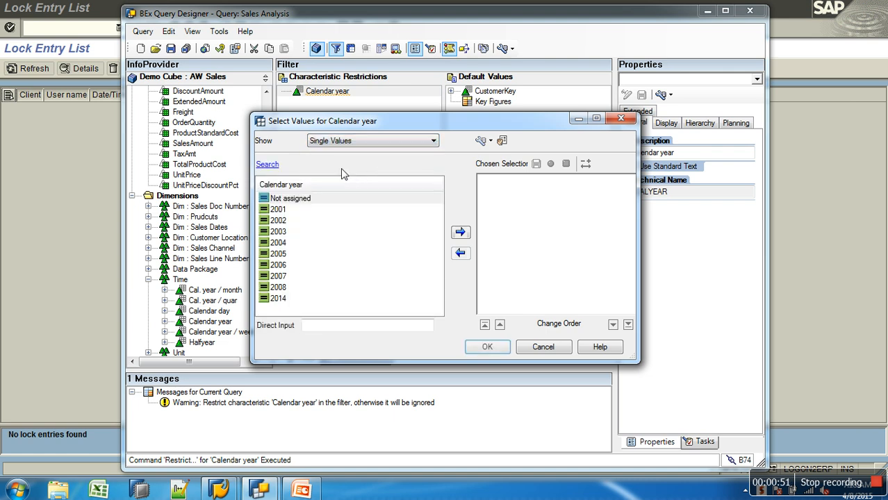
{"action": "left_click", "coordinate": [279, 299]}
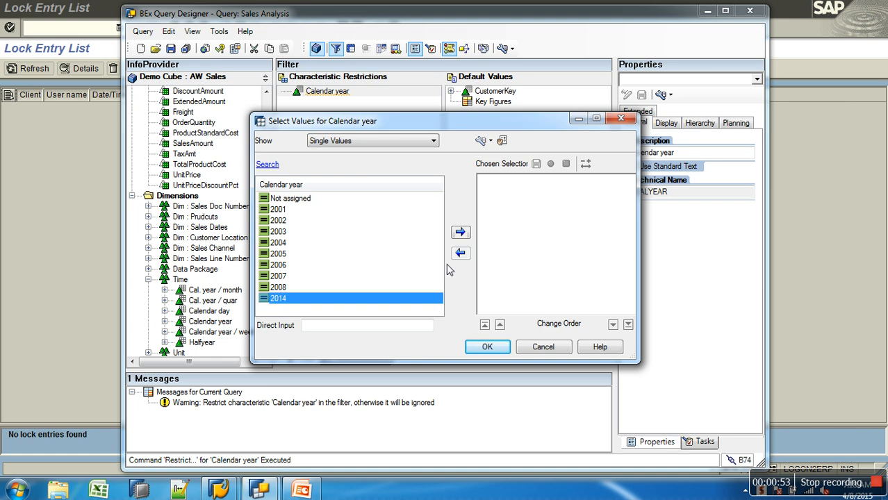
{"action": "left_click", "coordinate": [462, 235]}
{"action": "left_click", "coordinate": [495, 349]}
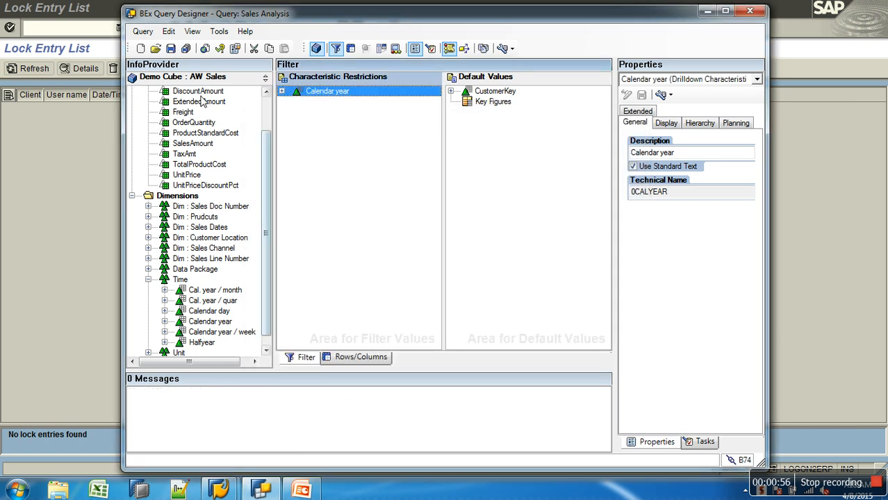
Step: Save the query and expand Calendar year in the filter
{"action": "left_click", "coordinate": [170, 48]}
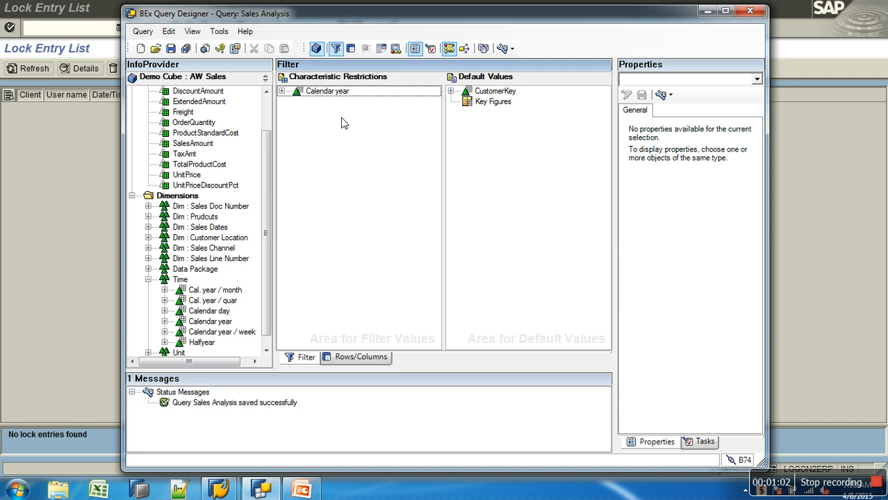
{"action": "left_click", "coordinate": [282, 91]}
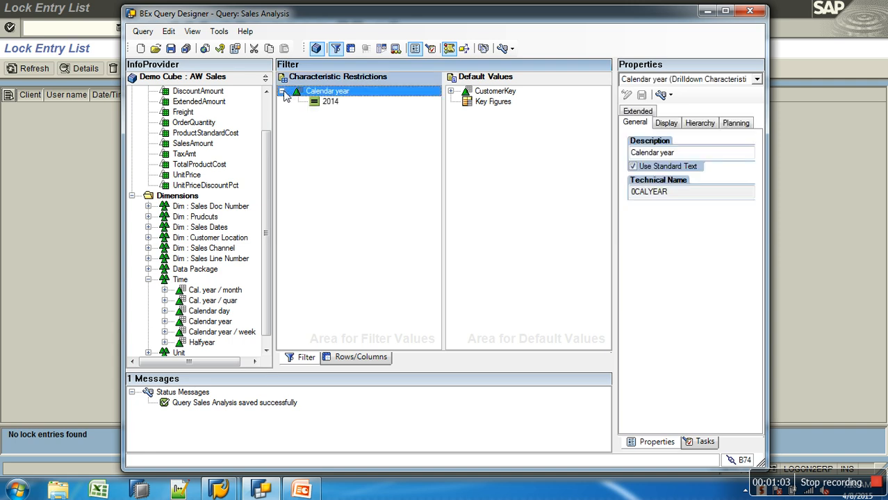
Step: Open transaction RSRT with the query AWCSALES/AWSALES_B_Q0006
{"action": "left_click", "coordinate": [94, 134]}
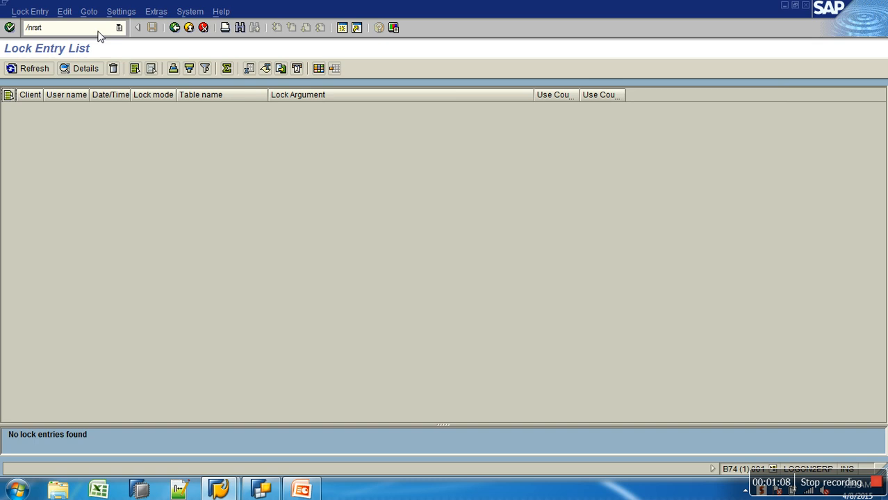
{"action": "key", "text": "Return"}
{"action": "key", "text": "space"}
{"action": "left_click", "coordinate": [151, 136]}
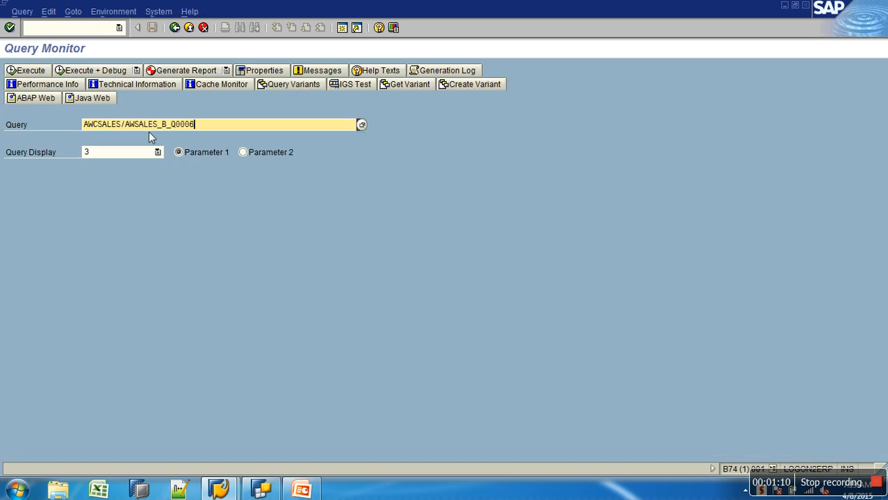
Step: Set the query display to HTML and execute the query
{"action": "left_click", "coordinate": [157, 151]}
{"action": "left_click", "coordinate": [109, 185]}
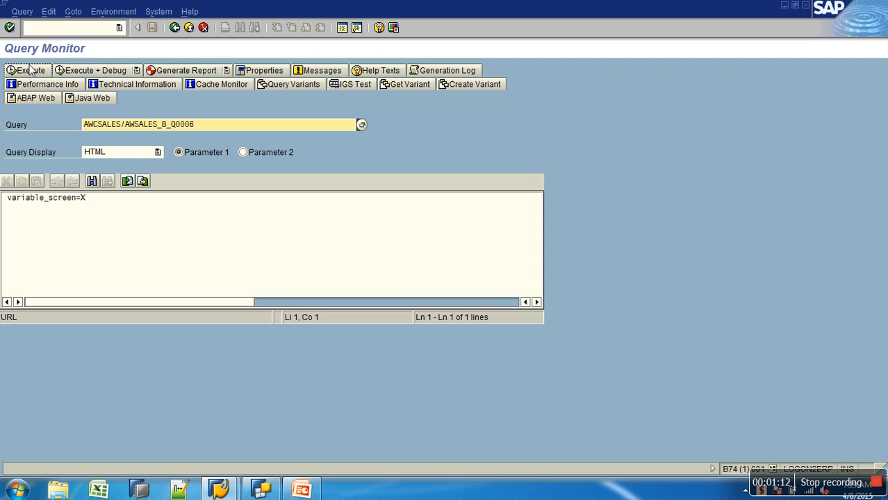
{"action": "left_click", "coordinate": [32, 70]}
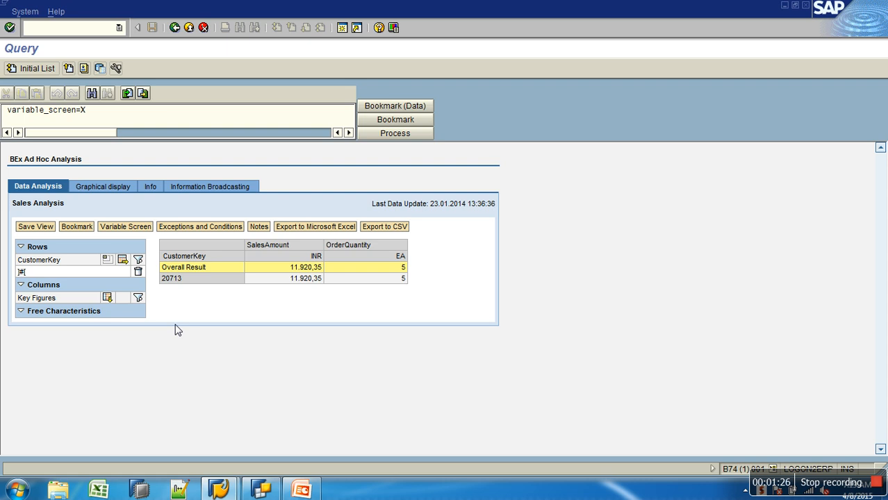
Step: Return to the Query Designer and review the Rows/Columns layout before going back to the filter
{"action": "left_click", "coordinate": [261, 489]}
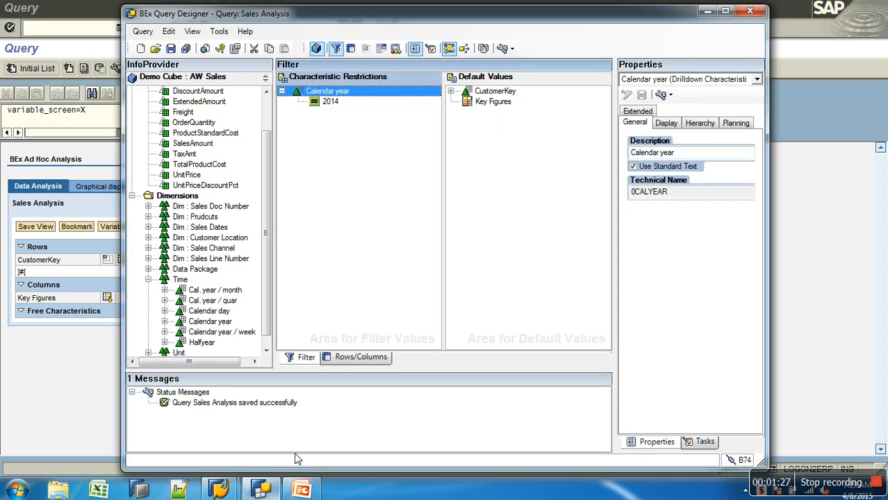
{"action": "left_click", "coordinate": [355, 359]}
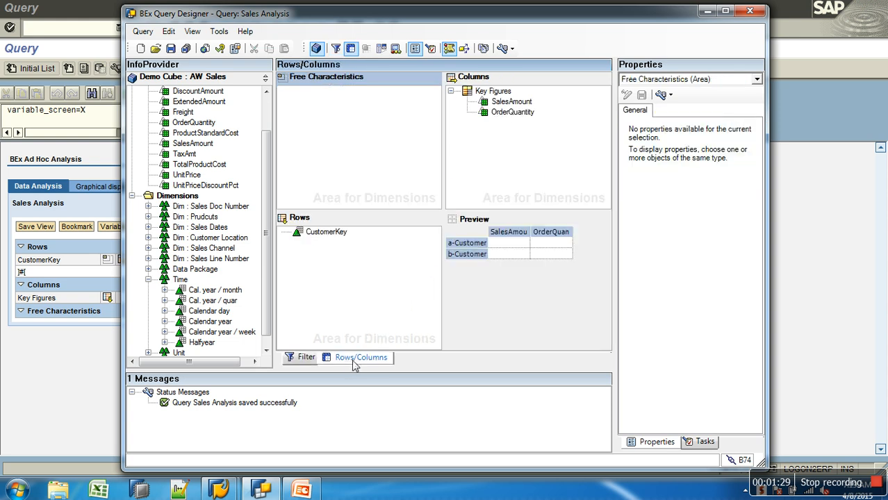
{"action": "left_click", "coordinate": [304, 358]}
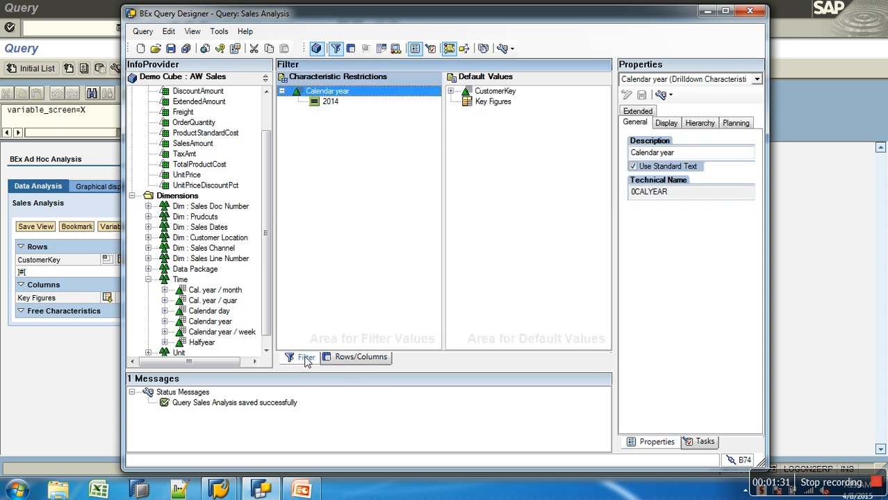
Step: Expand CustomerKey under Default Values, select its value, and save the query
{"action": "left_click", "coordinate": [451, 92]}
{"action": "left_click", "coordinate": [484, 102]}
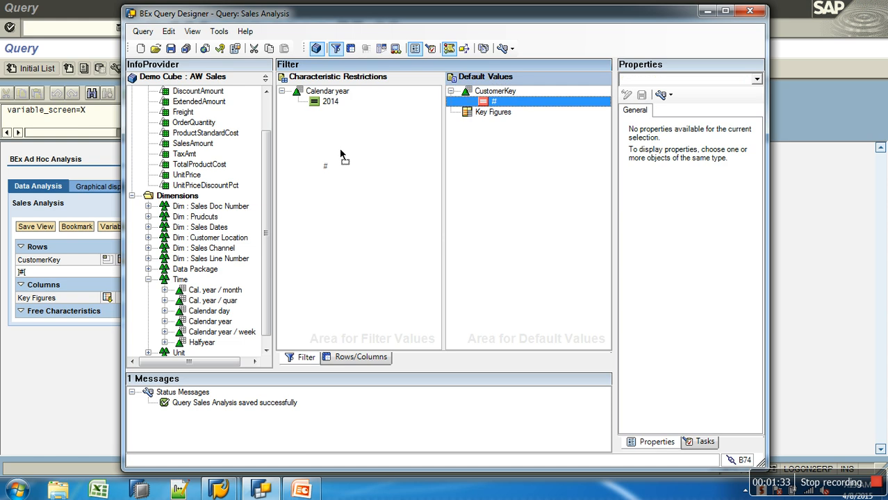
{"action": "left_click", "coordinate": [171, 48]}
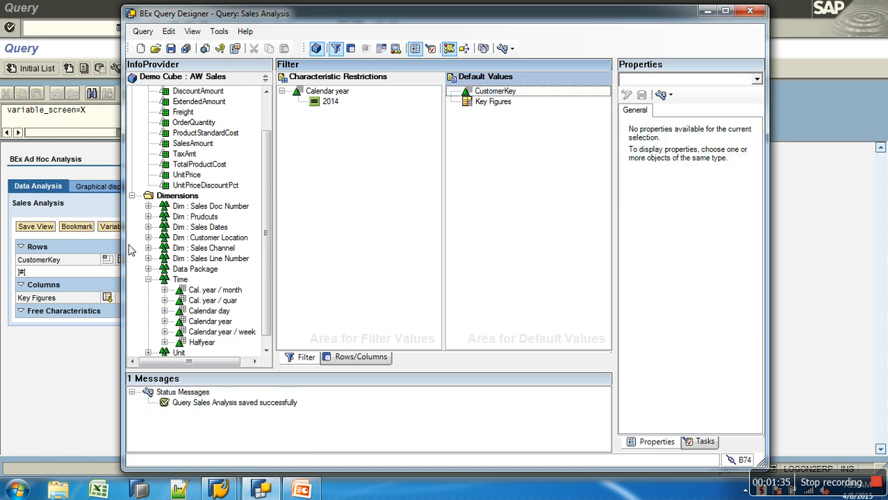
Step: Go back to the Query Monitor and execute the query again
{"action": "left_click", "coordinate": [68, 373]}
{"action": "left_click", "coordinate": [175, 27]}
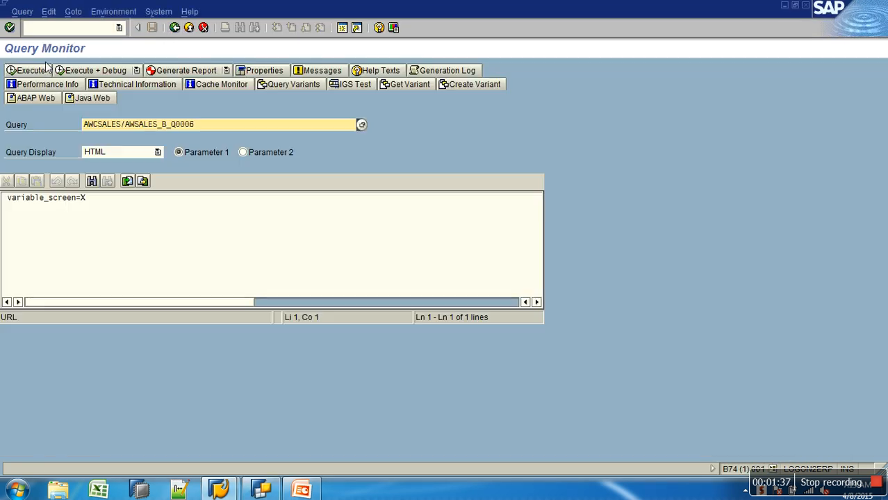
{"action": "left_click", "coordinate": [37, 74]}
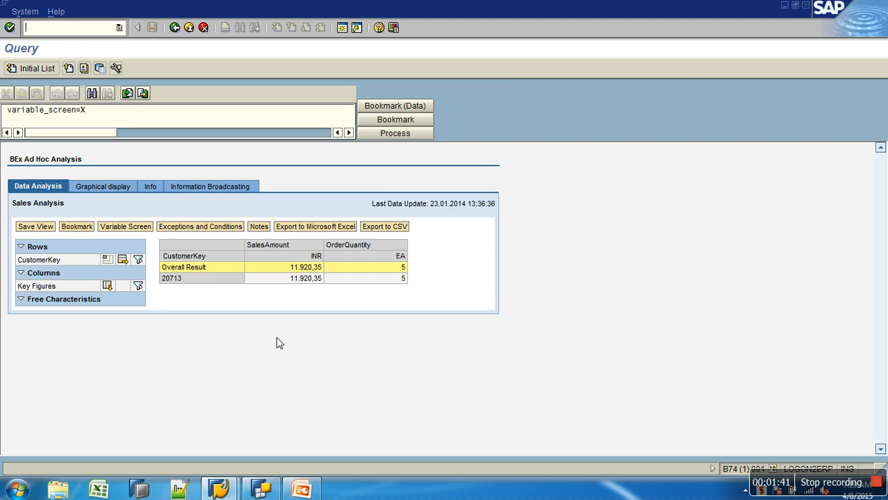
Step: Return to the Query Designer and remove the 2014 value from Calendar year's restriction
{"action": "mouse_move", "coordinate": [275, 491]}
{"action": "left_click", "coordinate": [261, 490]}
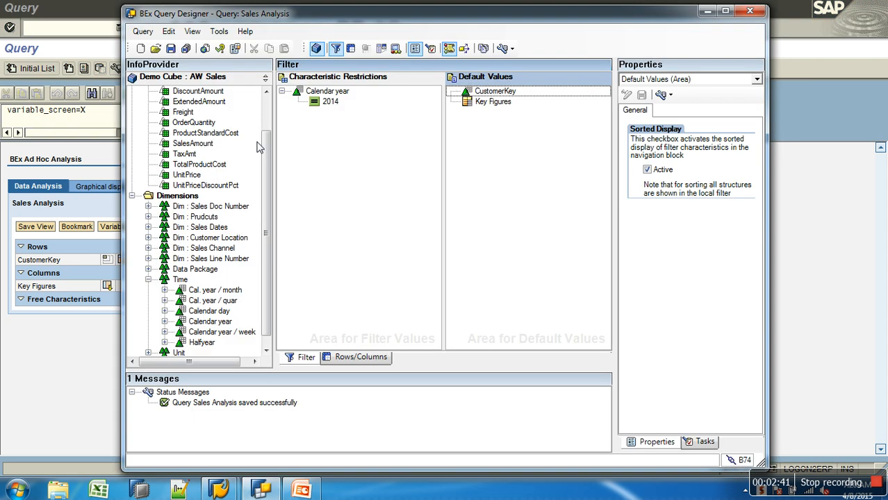
{"action": "left_click_drag", "start_coordinate": [322, 102], "coordinate": [239, 136]}
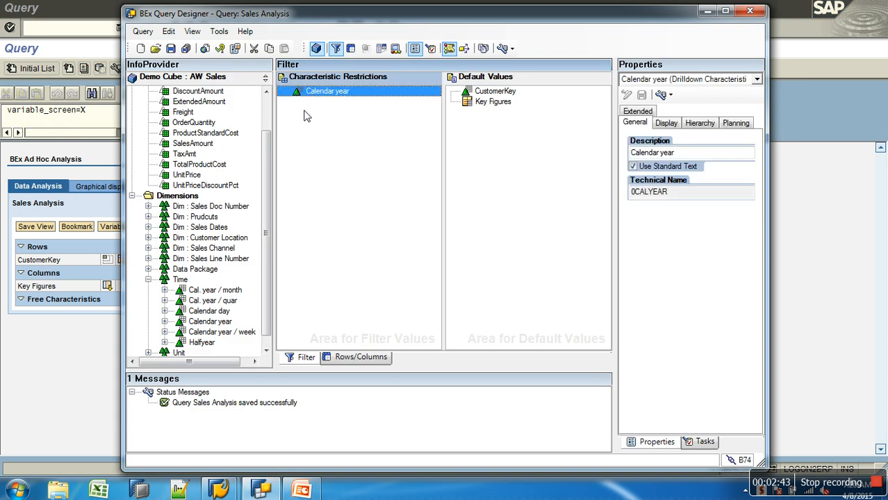
Step: Try to restrict Calendar year again and dismiss the error dialogs
{"action": "right_click", "coordinate": [322, 95]}
{"action": "left_click", "coordinate": [347, 98]}
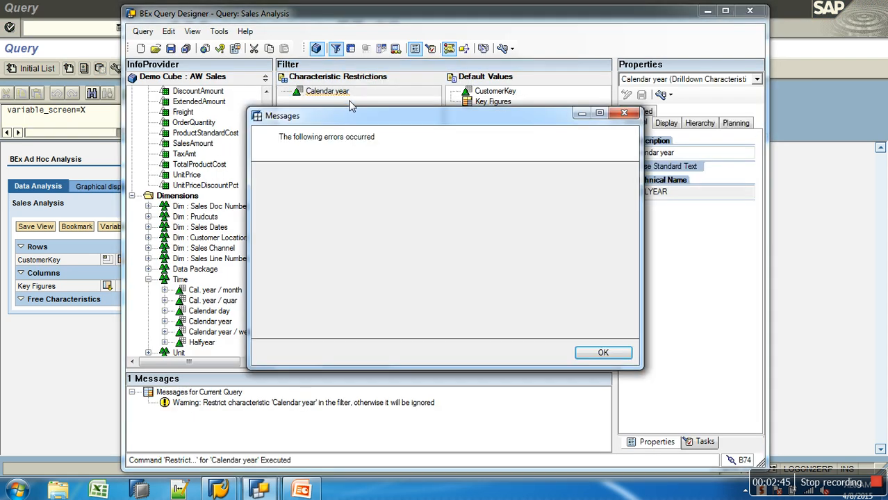
{"action": "left_click", "coordinate": [603, 353]}
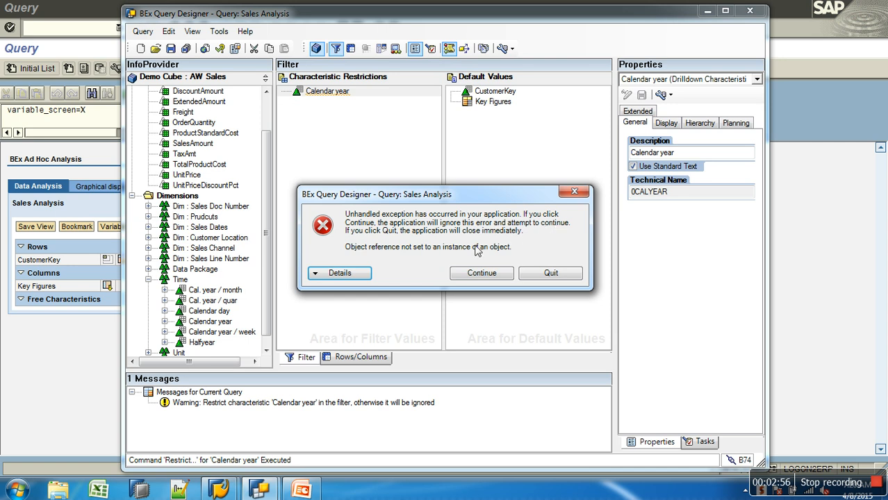
{"action": "left_click", "coordinate": [480, 273]}
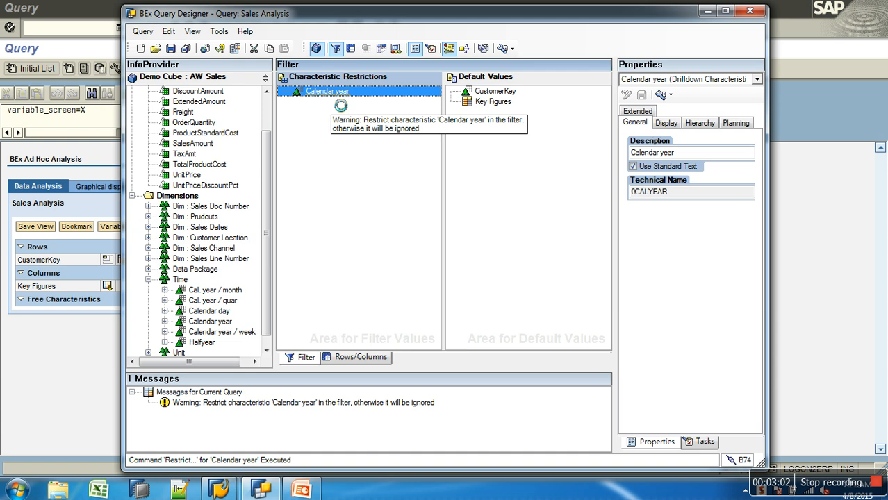
Step: Close the Query Designer without saving the changes to the Sales Analysis query
{"action": "left_click", "coordinate": [746, 14]}
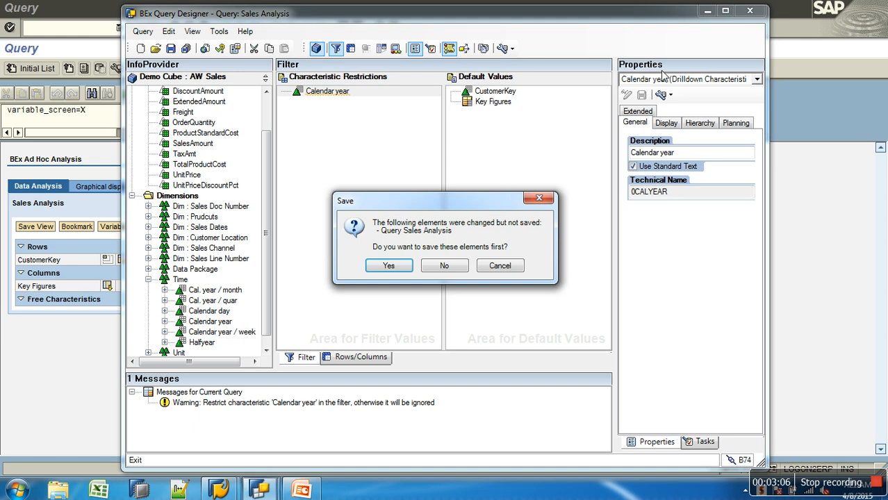
{"action": "left_click", "coordinate": [453, 264]}
Step: Relaunch Query Designer from the Start menu and log on to SAP BW with the account password
{"action": "left_click", "coordinate": [17, 490]}
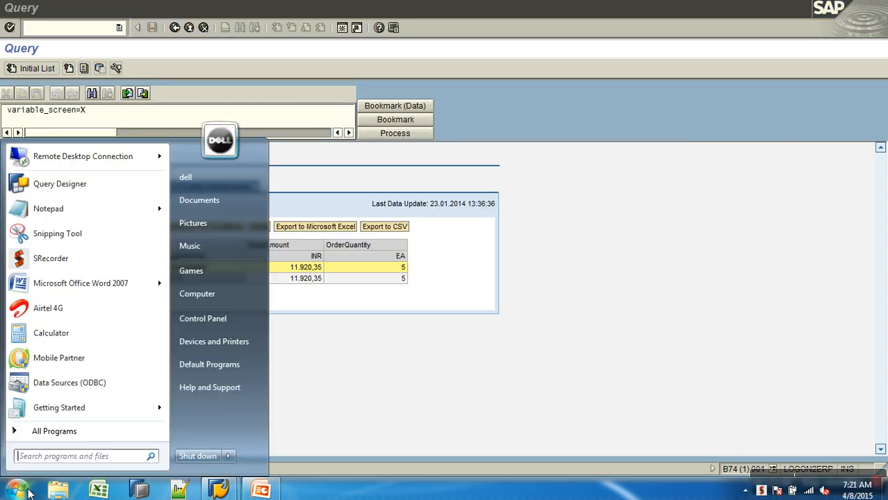
{"action": "left_click", "coordinate": [89, 195]}
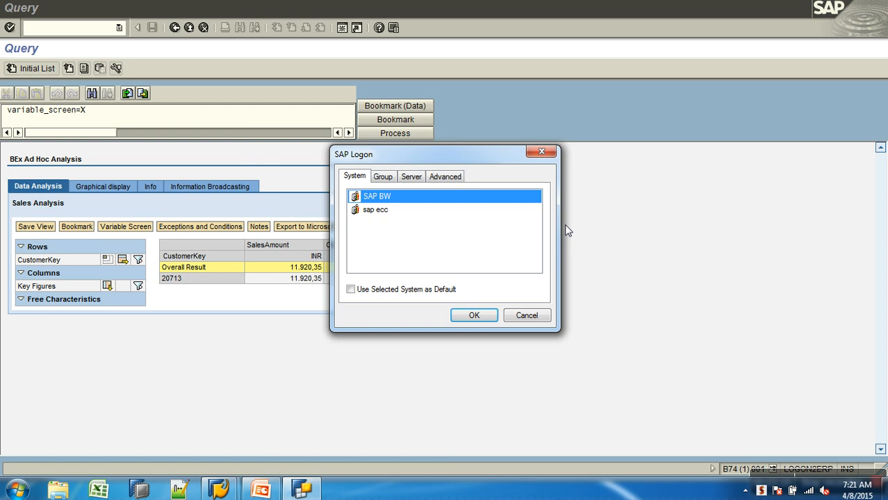
{"action": "left_click", "coordinate": [481, 317]}
{"action": "type", "text": "********"}
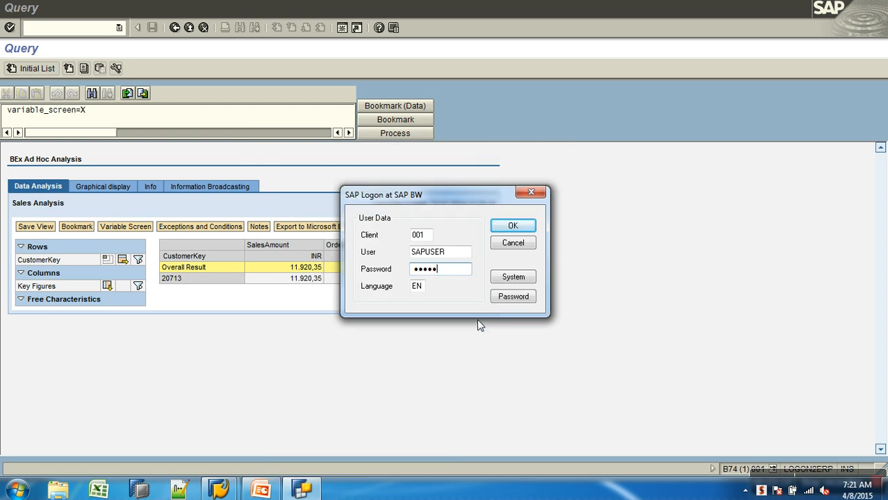
{"action": "key", "text": "Return"}
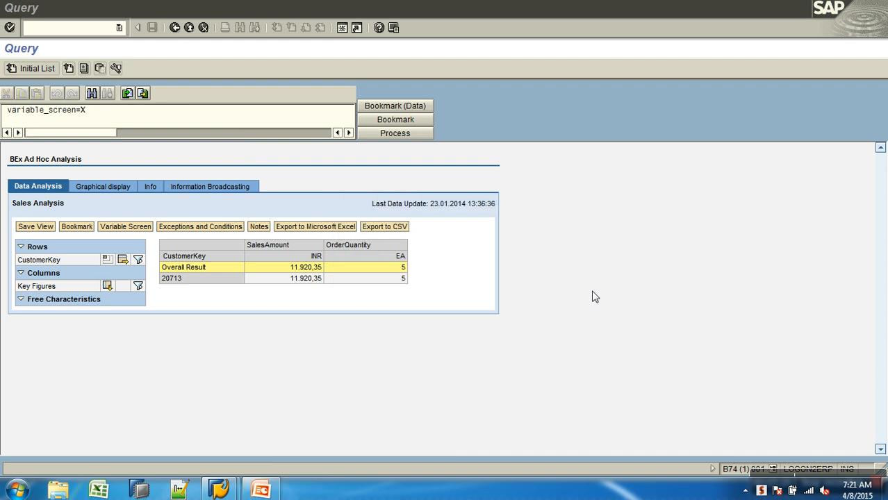
Step: Open Windows Task Manager from the taskbar
{"action": "left_click", "coordinate": [565, 235]}
{"action": "right_click", "coordinate": [545, 495]}
{"action": "left_click", "coordinate": [583, 452]}
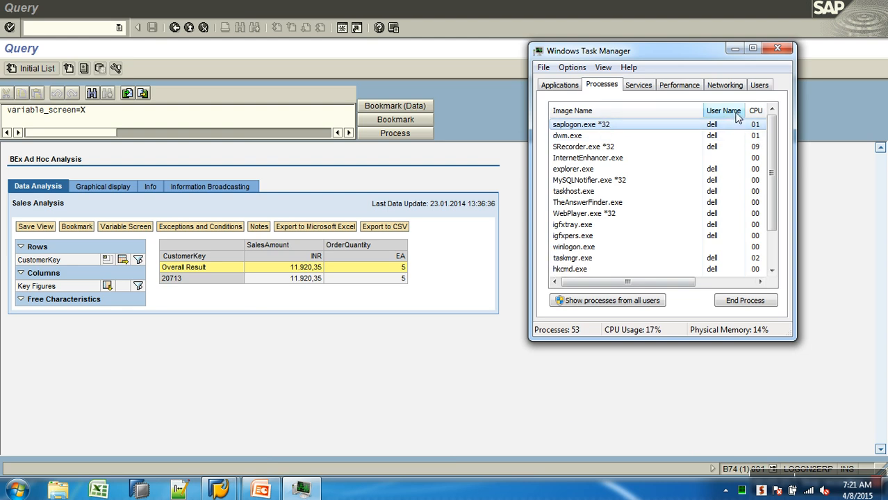
Step: Sort the process list by user name and memory and scroll through the running processes
{"action": "left_click", "coordinate": [737, 285]}
{"action": "left_click", "coordinate": [707, 113]}
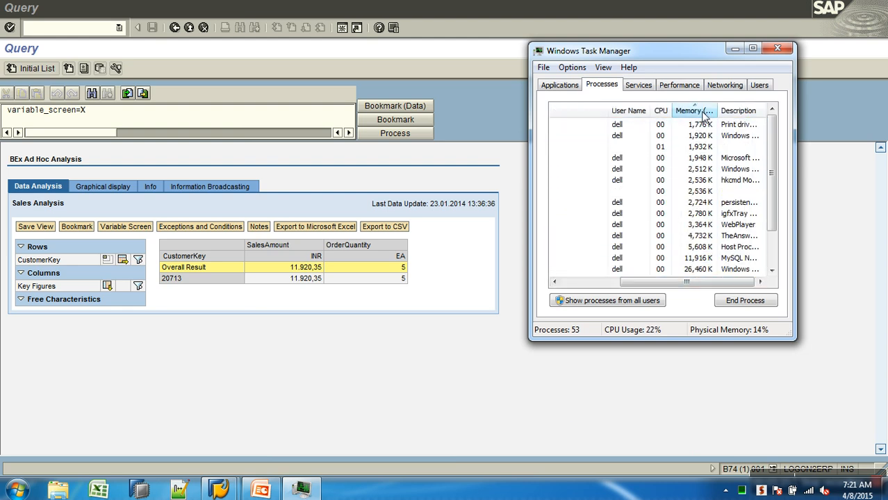
{"action": "left_click", "coordinate": [708, 113]}
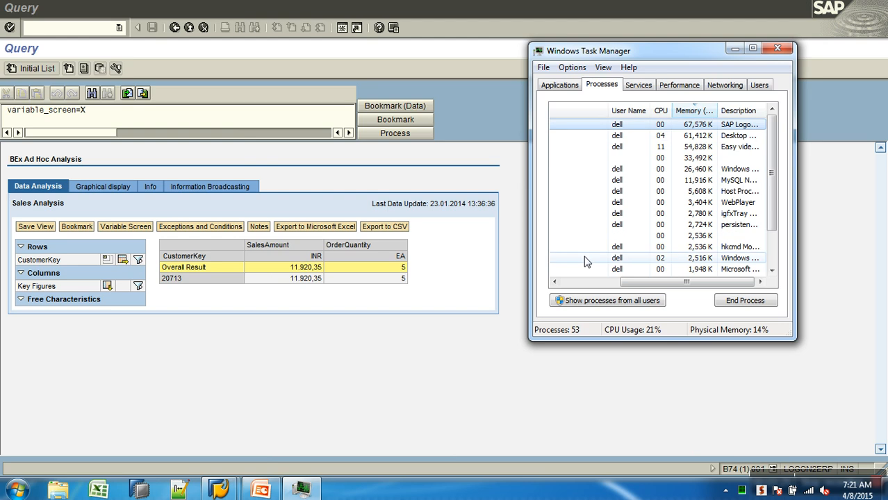
{"action": "left_click", "coordinate": [586, 285]}
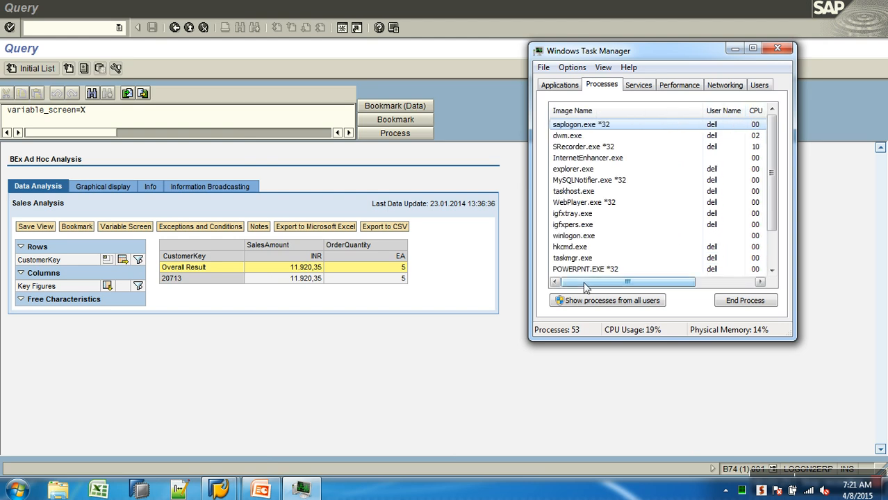
{"action": "scroll", "coordinate": [615, 220], "scroll_direction": "down", "scroll_amount": 1}
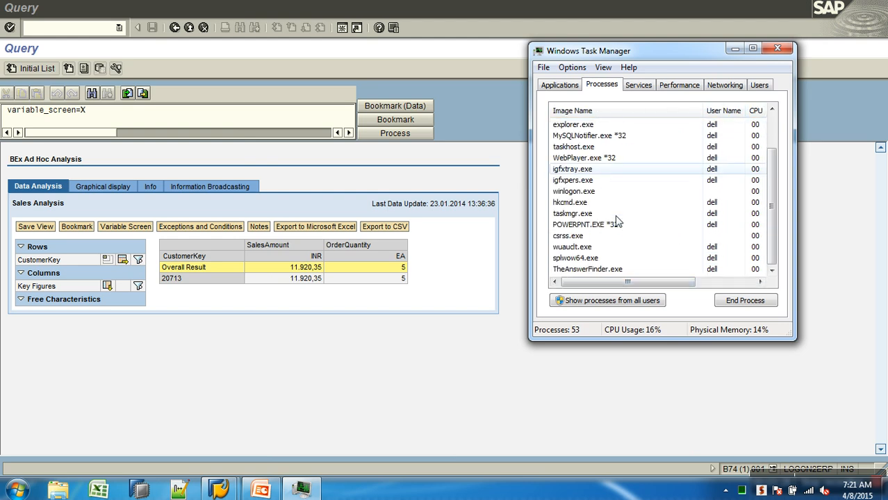
{"action": "scroll", "coordinate": [616, 220], "scroll_direction": "up", "scroll_amount": 1}
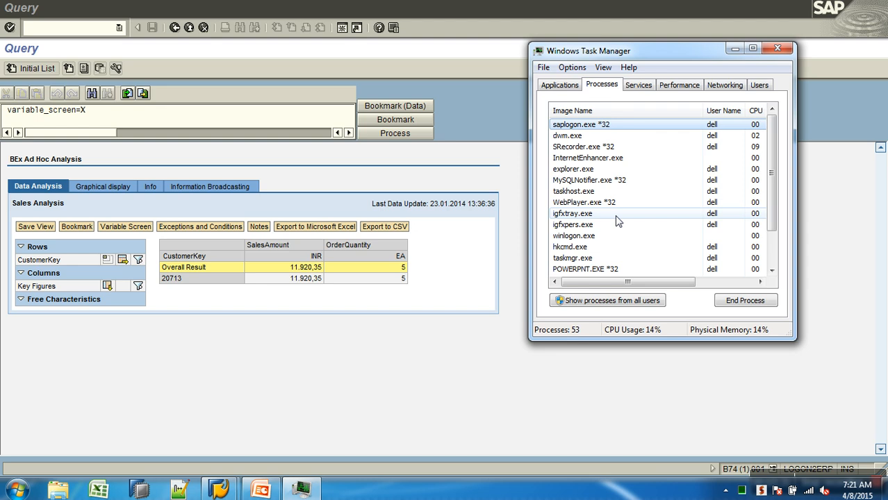
Step: Close the SAP Logon 710 window from its taskbar preview
{"action": "left_click", "coordinate": [221, 491]}
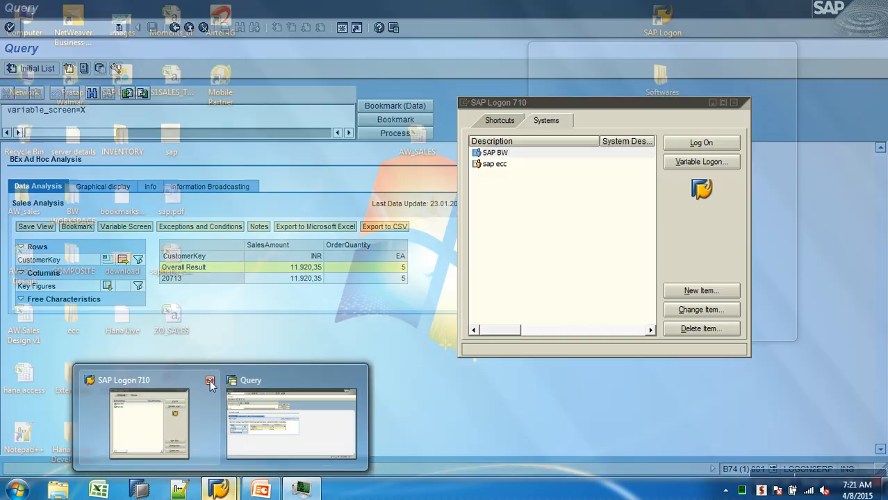
{"action": "left_click", "coordinate": [204, 380]}
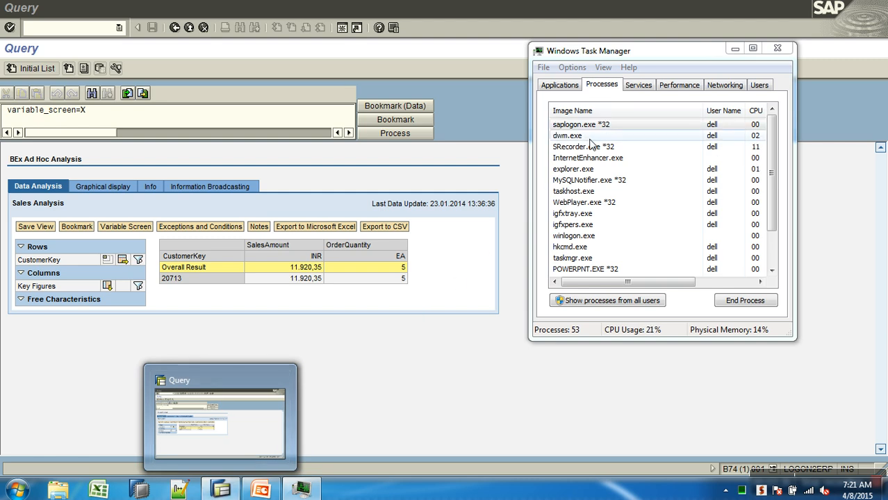
Step: Bring up Windows Task Manager again from the taskbar
{"action": "left_click", "coordinate": [67, 39]}
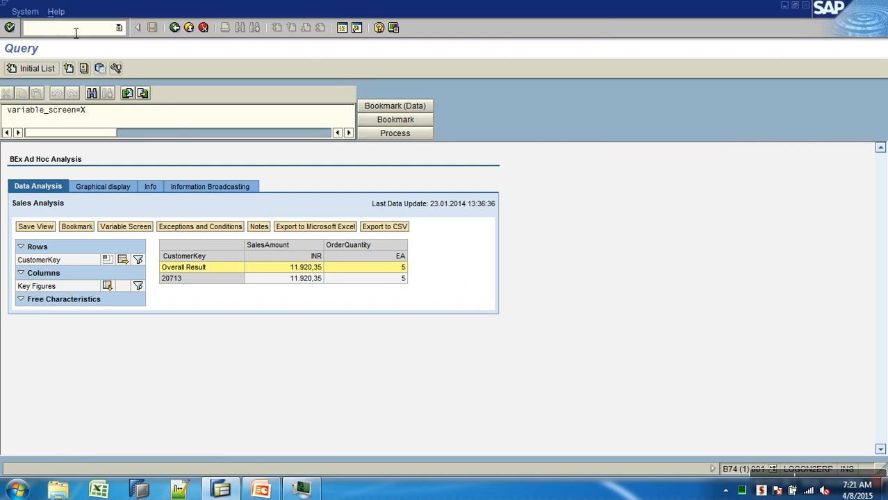
{"action": "key", "text": "Return"}
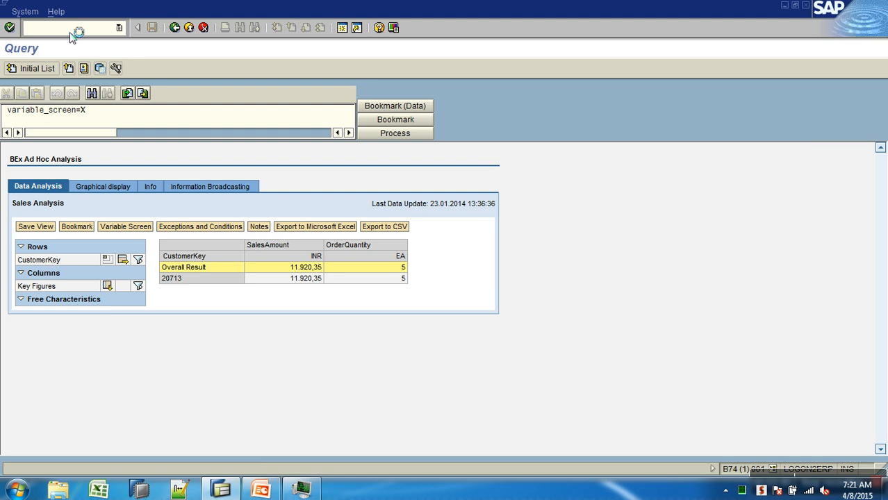
{"action": "right_click", "coordinate": [467, 494]}
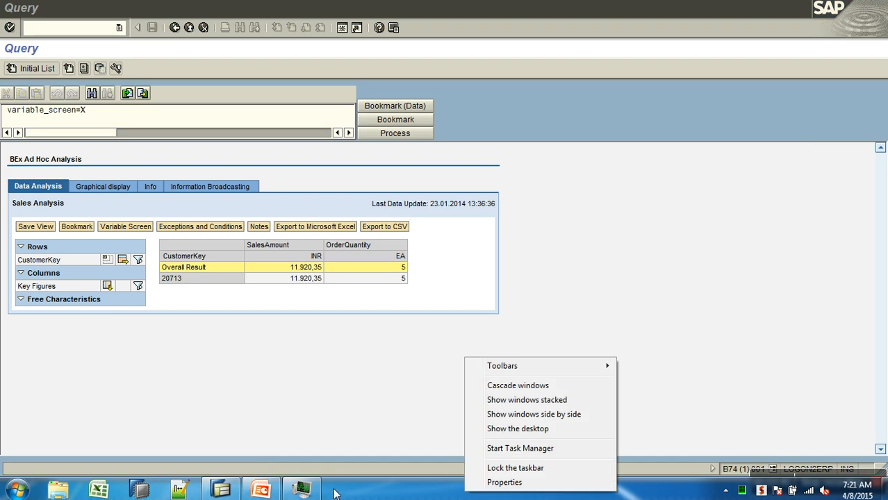
{"action": "left_click", "coordinate": [520, 449]}
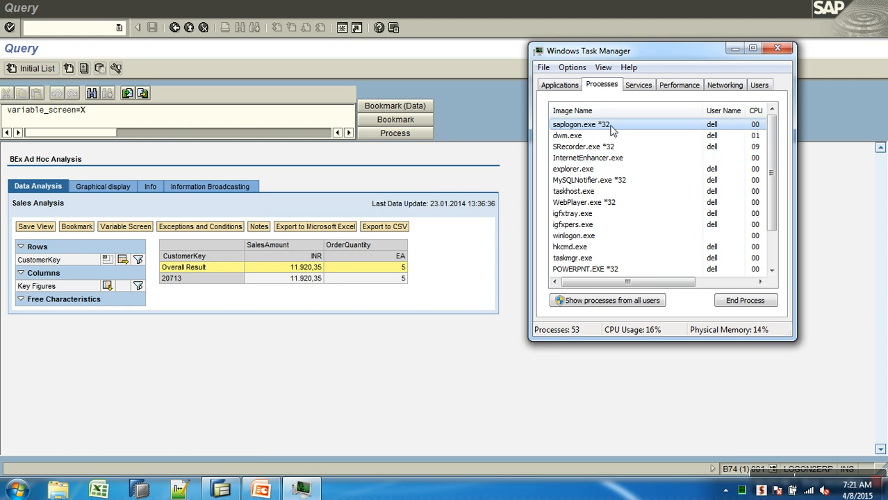
Step: Sort processes by memory and end the saplogon.exe process
{"action": "left_click", "coordinate": [727, 282]}
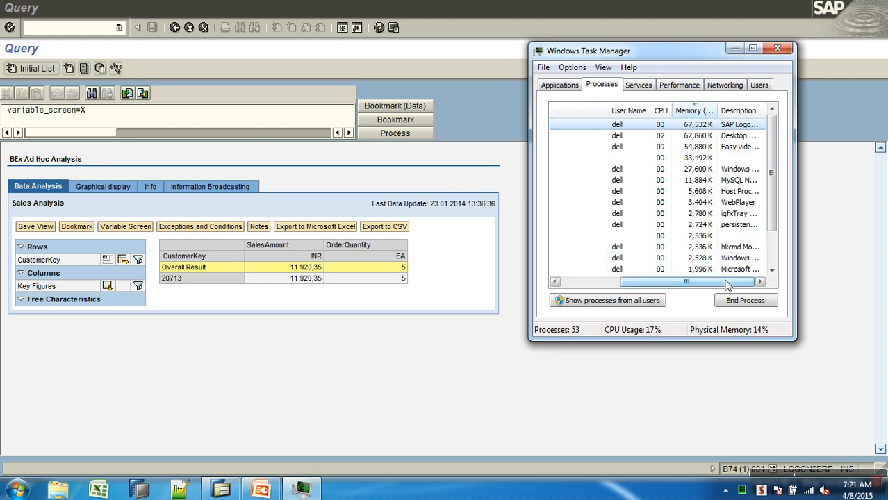
{"action": "left_click", "coordinate": [703, 112]}
{"action": "left_click", "coordinate": [704, 112]}
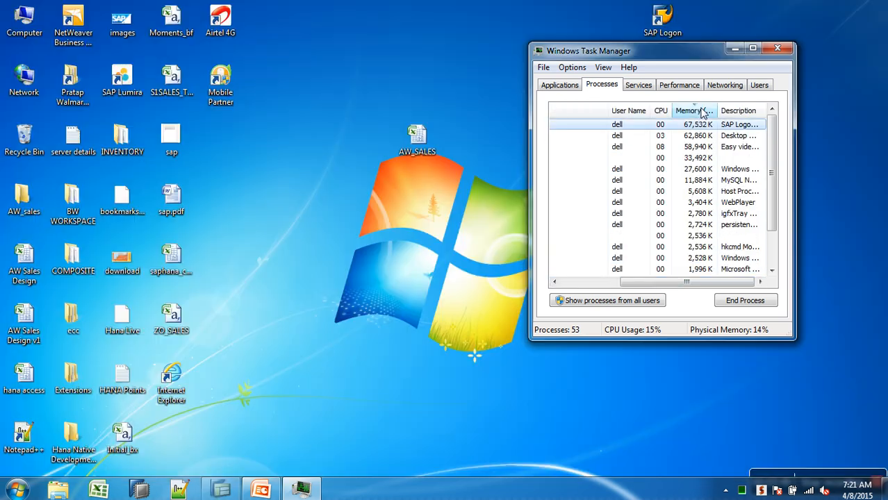
{"action": "left_click", "coordinate": [617, 126]}
{"action": "left_click", "coordinate": [597, 282]}
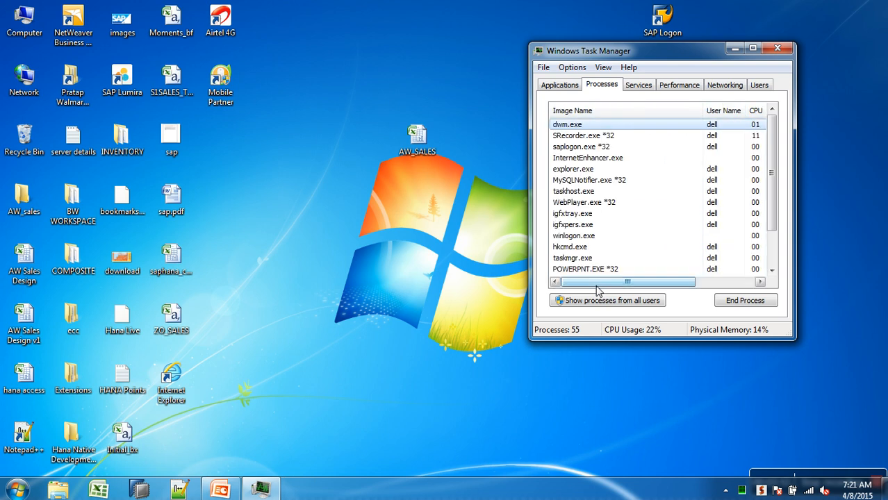
{"action": "left_click", "coordinate": [638, 147]}
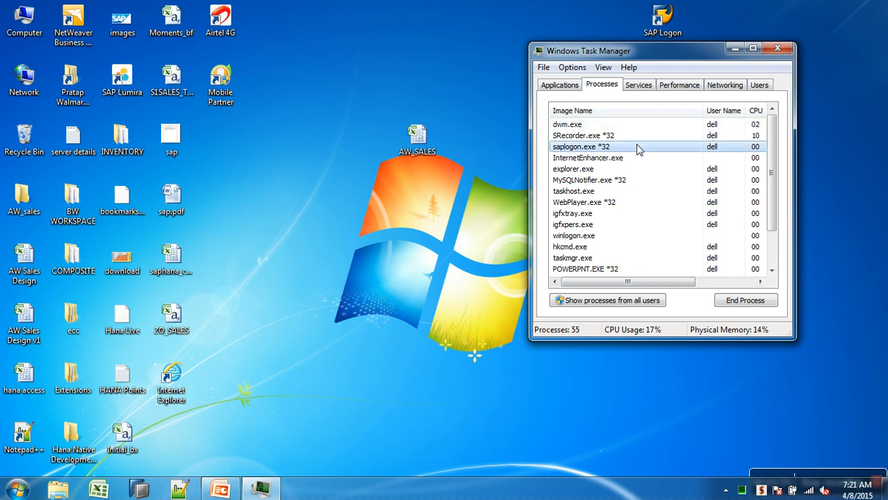
{"action": "left_click", "coordinate": [707, 282]}
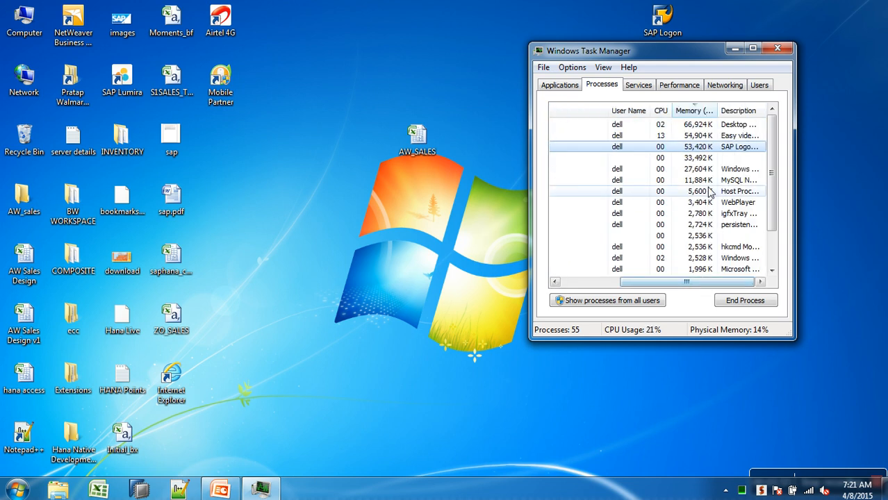
{"action": "left_click", "coordinate": [740, 306]}
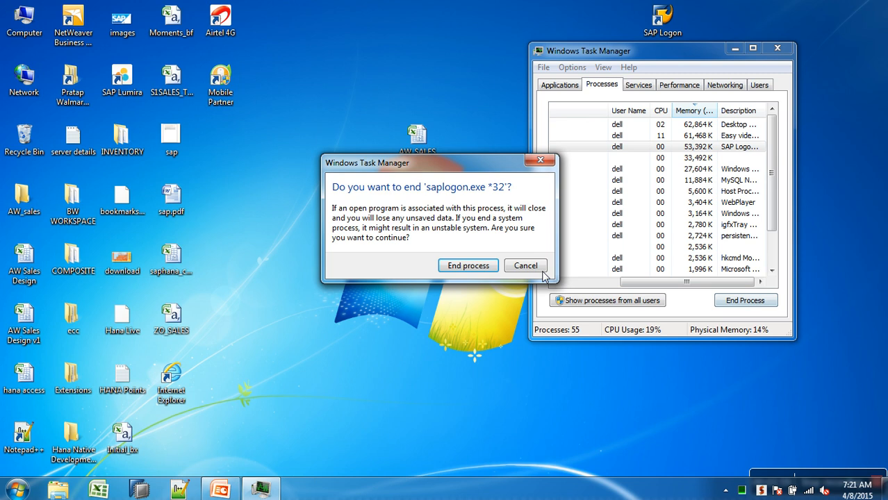
{"action": "left_click", "coordinate": [485, 268]}
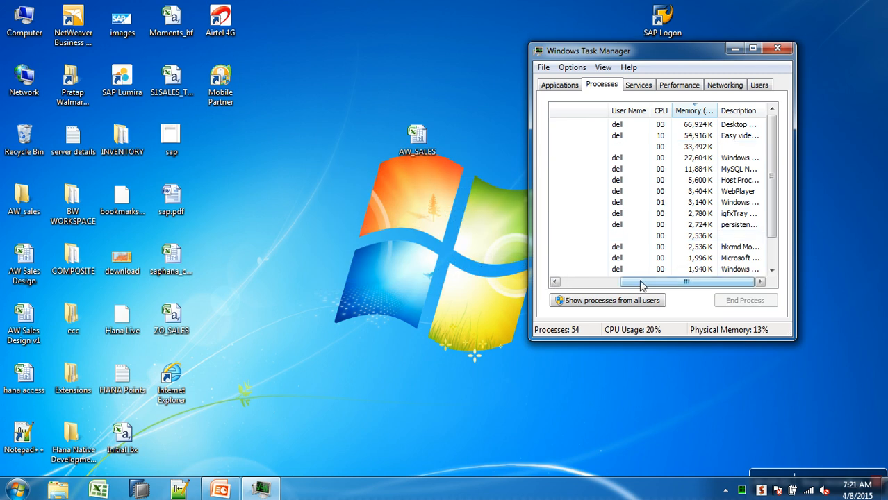
Step: Restart SAP Logon and sign in to the SAP BW system with the user ID
{"action": "left_click", "coordinate": [568, 282]}
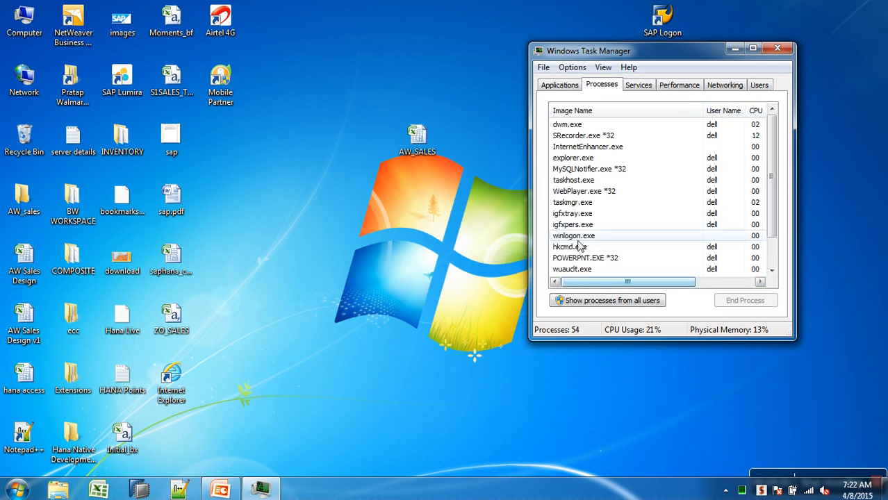
{"action": "left_click", "coordinate": [586, 113]}
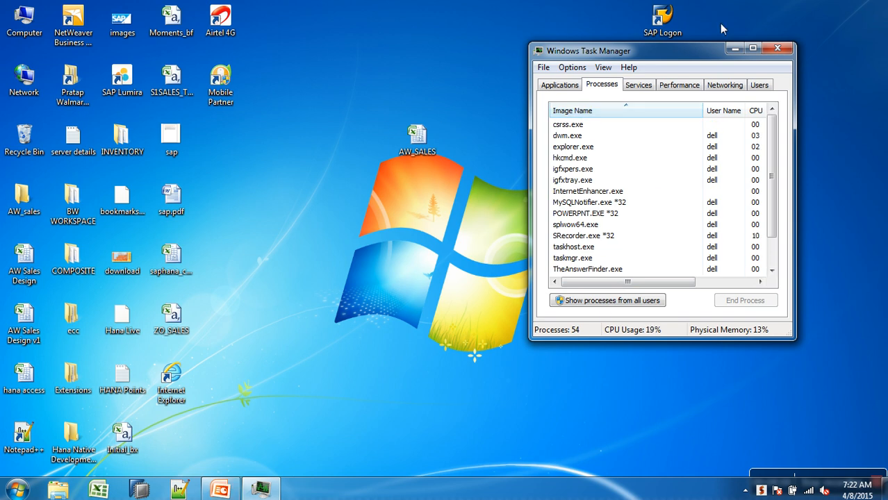
{"action": "double_click", "coordinate": [681, 24]}
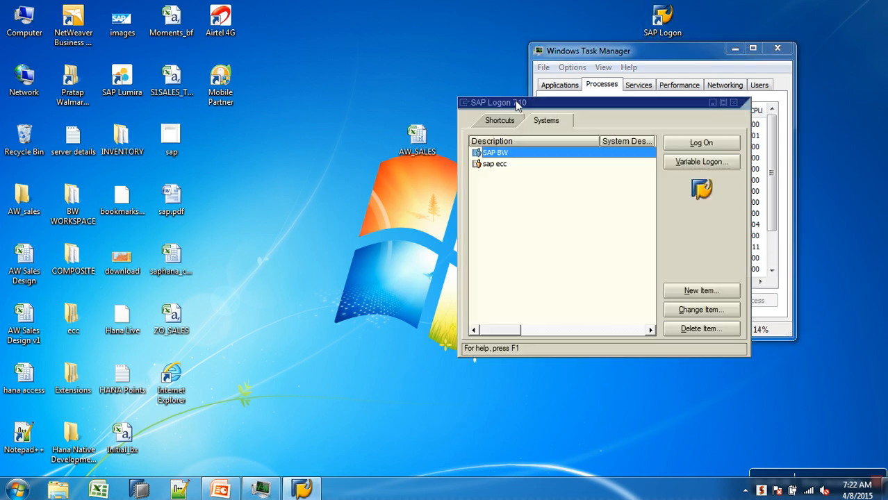
{"action": "left_click", "coordinate": [698, 144]}
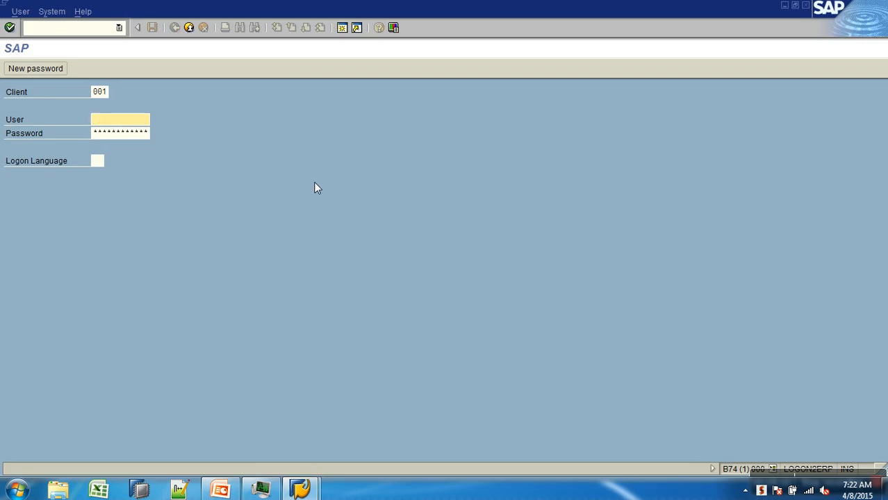
{"action": "type", "text": "sapuser"}
{"action": "key", "text": "Tab"}
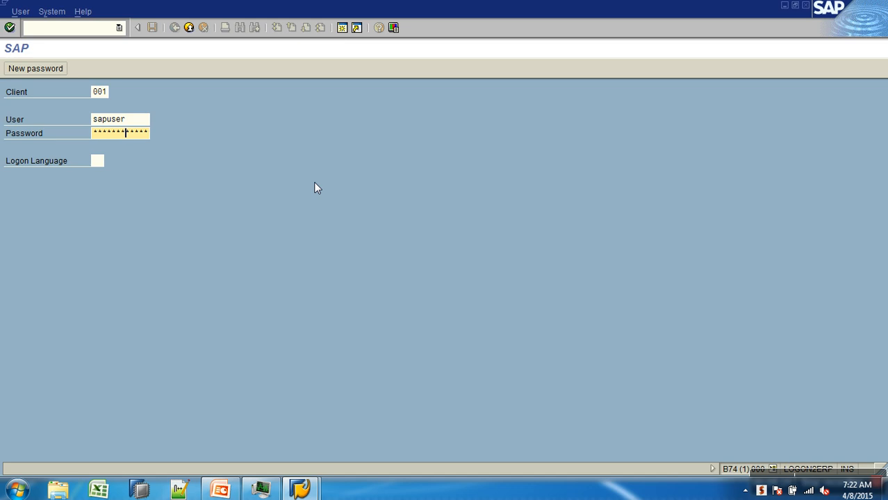
{"action": "key", "text": "Return"}
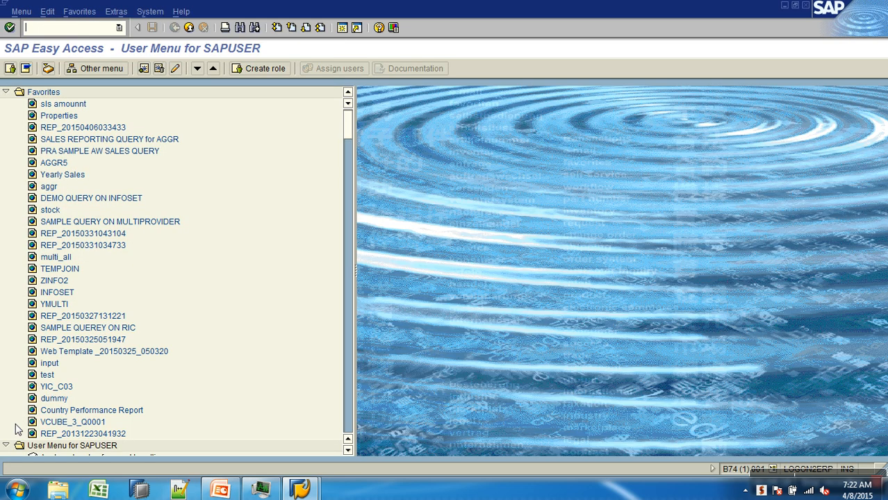
Step: Open the Query Monitor and relaunch Query Designer, logging on to SAP BW with the account password
{"action": "key", "text": "Return"}
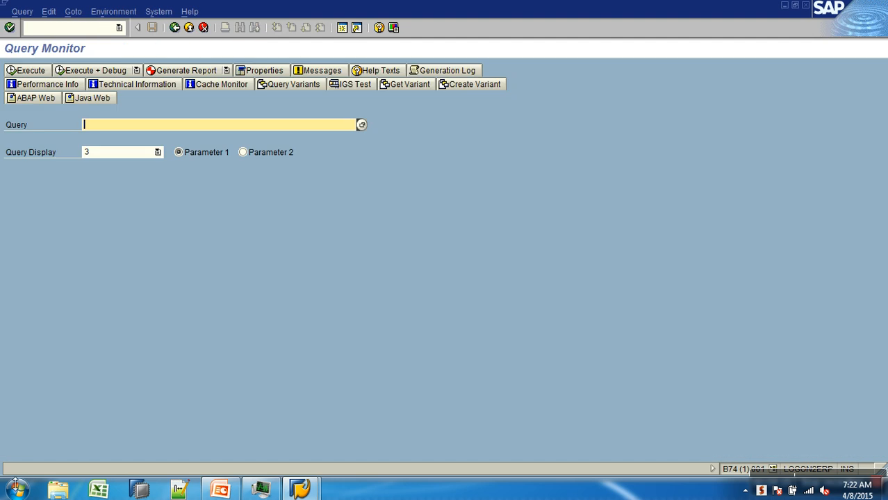
{"action": "left_click", "coordinate": [15, 490]}
{"action": "left_click", "coordinate": [93, 184]}
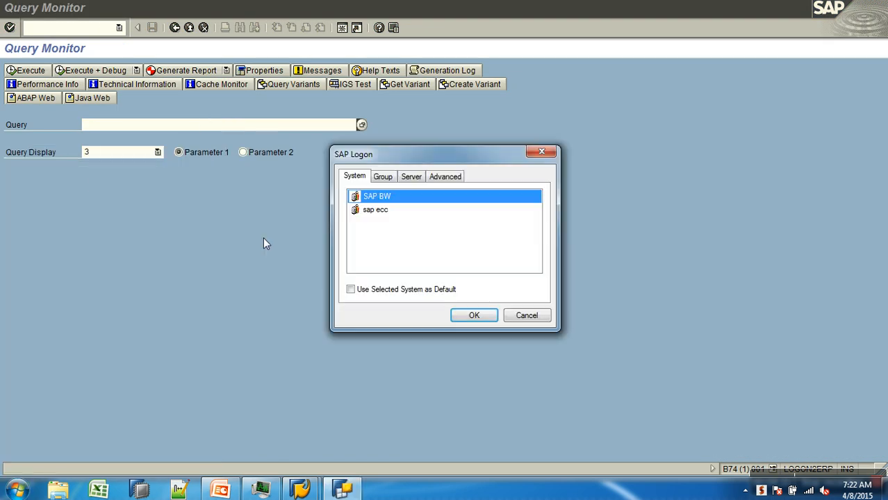
{"action": "left_click", "coordinate": [468, 317]}
{"action": "type", "text": "•••"}
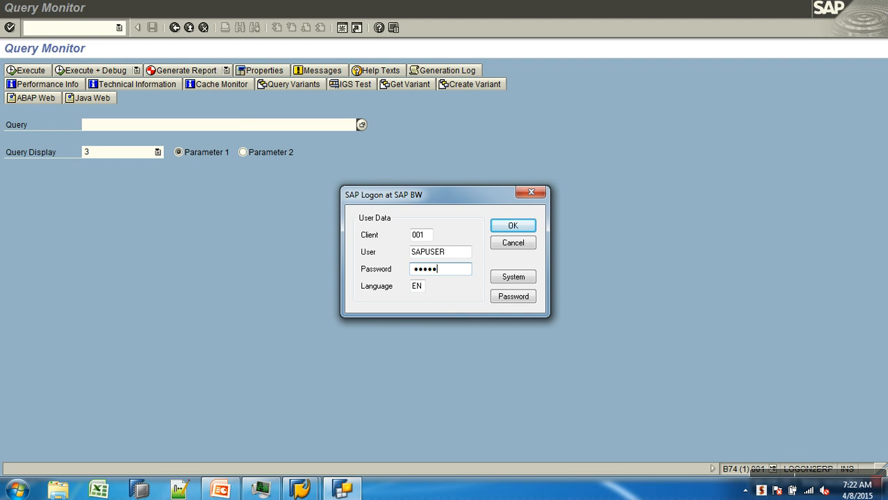
{"action": "left_click", "coordinate": [506, 230]}
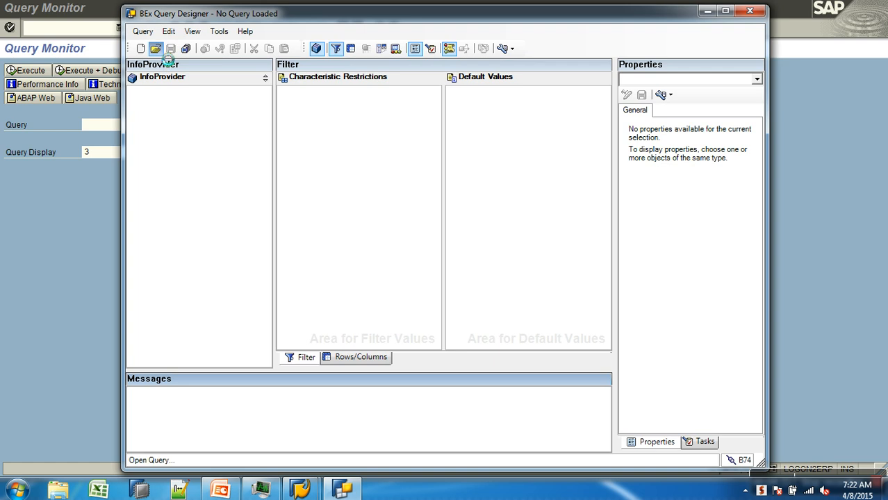
Step: Open the Sales Analysis query AWSALES_B_Q0006 in Query Designer
{"action": "left_click", "coordinate": [157, 50]}
{"action": "double_click", "coordinate": [351, 167]}
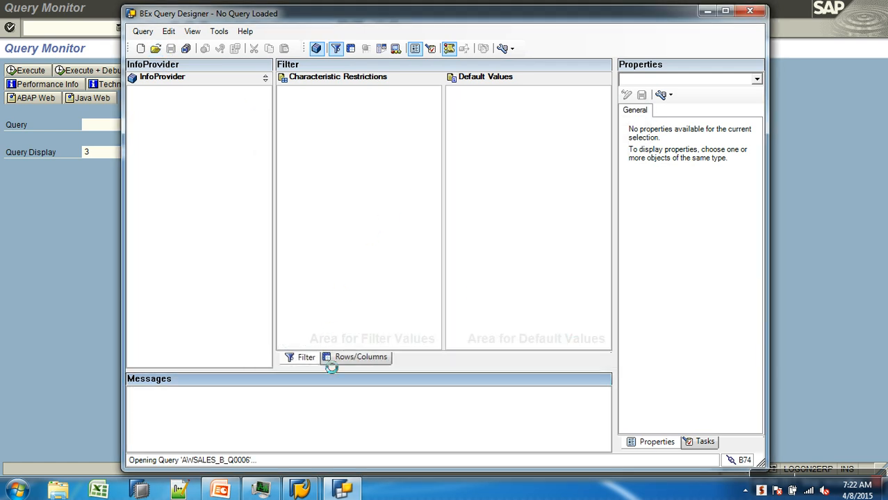
Step: Remove the fixed 2014 restriction from Calendar year and open its value selection, showing variables
{"action": "left_click", "coordinate": [283, 92]}
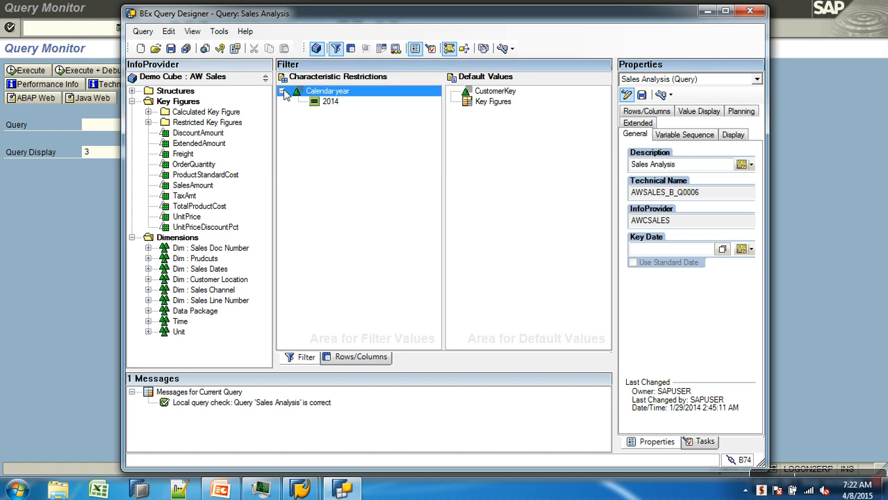
{"action": "left_click_drag", "start_coordinate": [324, 102], "coordinate": [240, 134]}
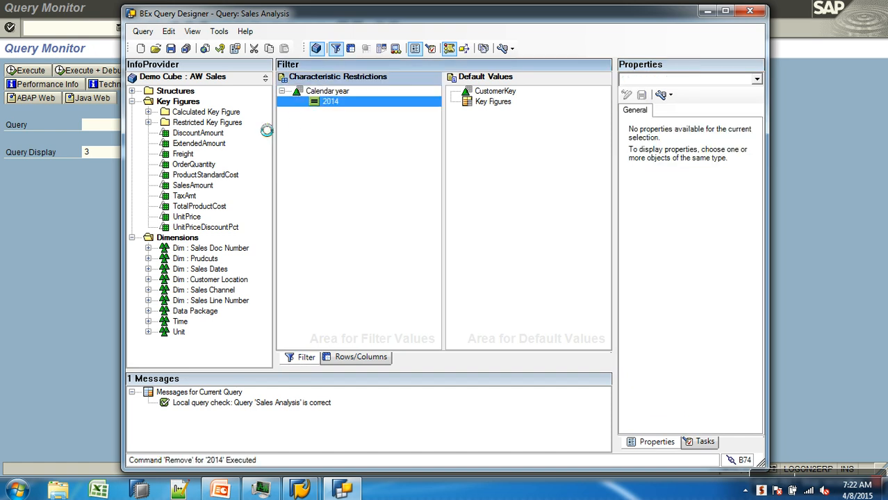
{"action": "right_click", "coordinate": [334, 95]}
{"action": "left_click", "coordinate": [366, 98]}
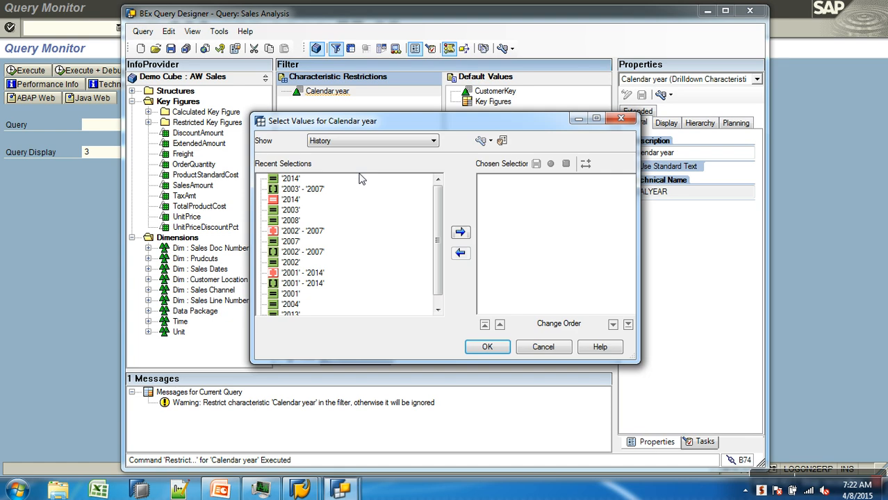
{"action": "left_click", "coordinate": [374, 141]}
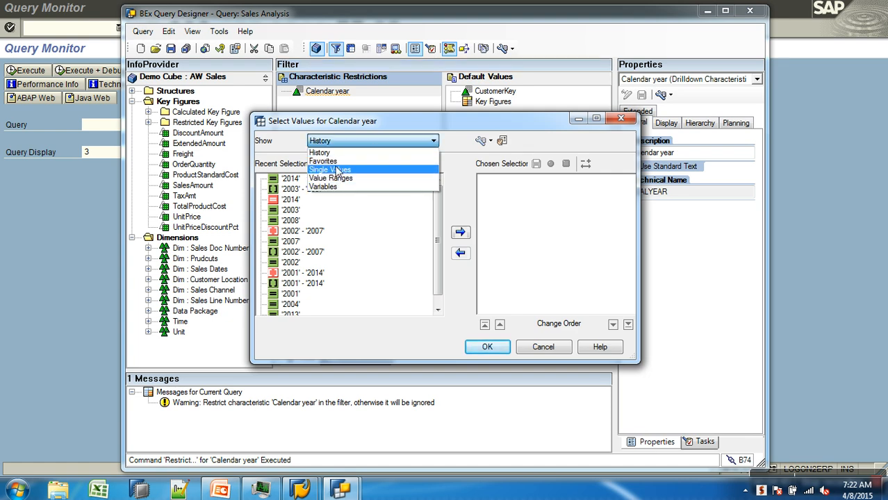
{"action": "left_click", "coordinate": [336, 190]}
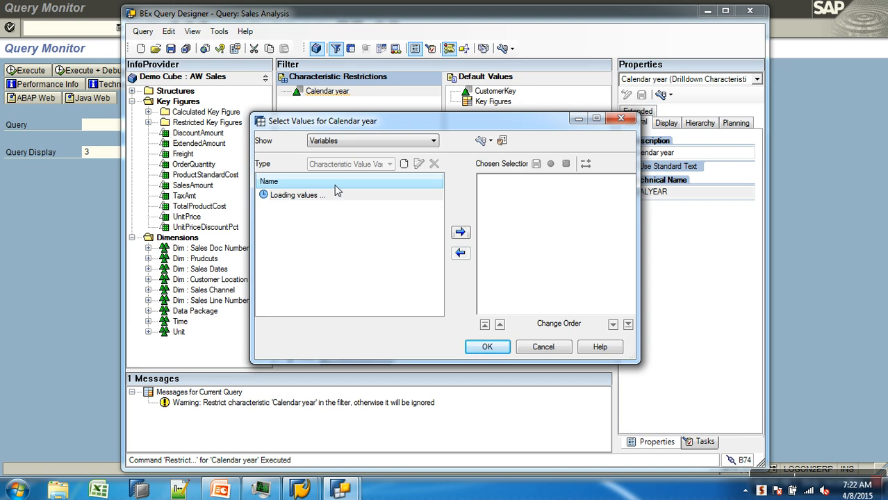
Step: Create a new Calendar year variable with description "Select Year :" and technical name ZVAR_YERAR, and save it
{"action": "left_click", "coordinate": [404, 170]}
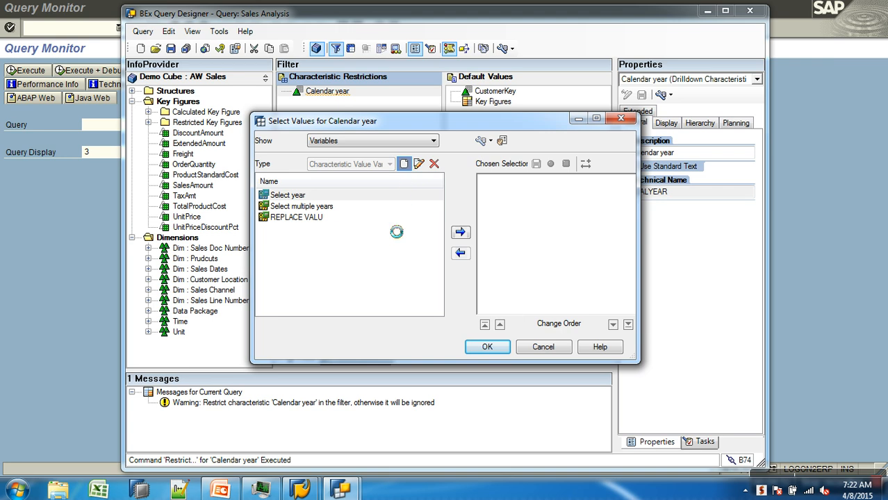
{"action": "left_click_drag", "start_coordinate": [410, 166], "coordinate": [274, 161]}
{"action": "type", "text": "Se"}
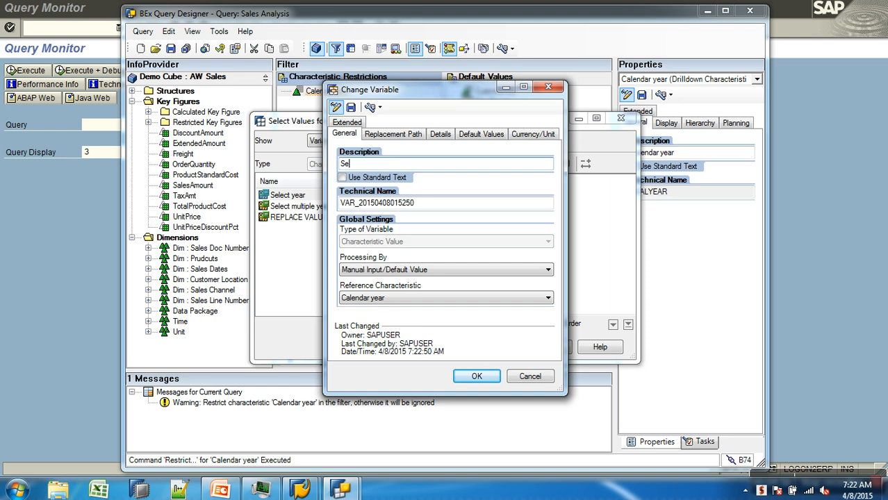
{"action": "type", "text": "lect Year :"}
{"action": "left_click_drag", "start_coordinate": [429, 203], "coordinate": [302, 211]}
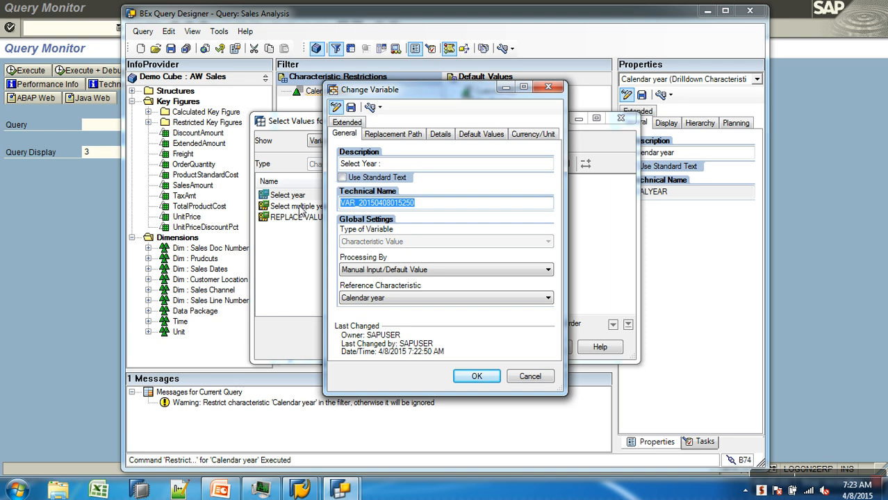
{"action": "type", "text": "ZVAR_YERAR"}
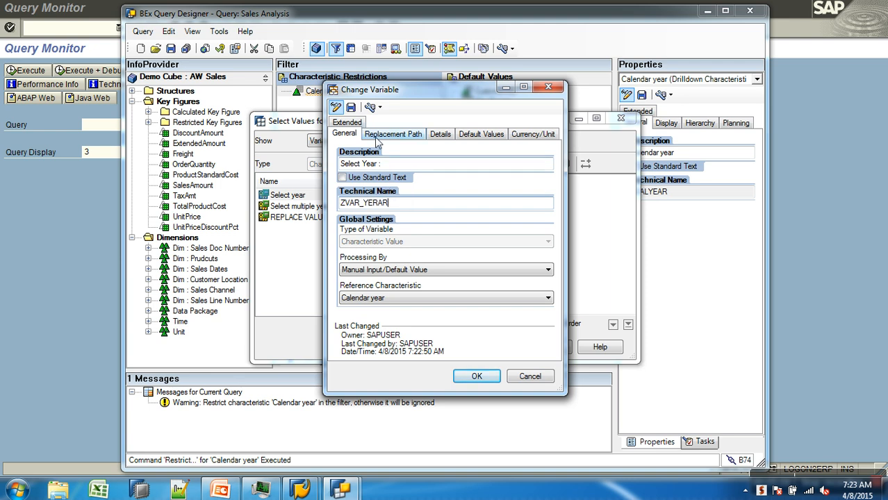
{"action": "left_click", "coordinate": [351, 107]}
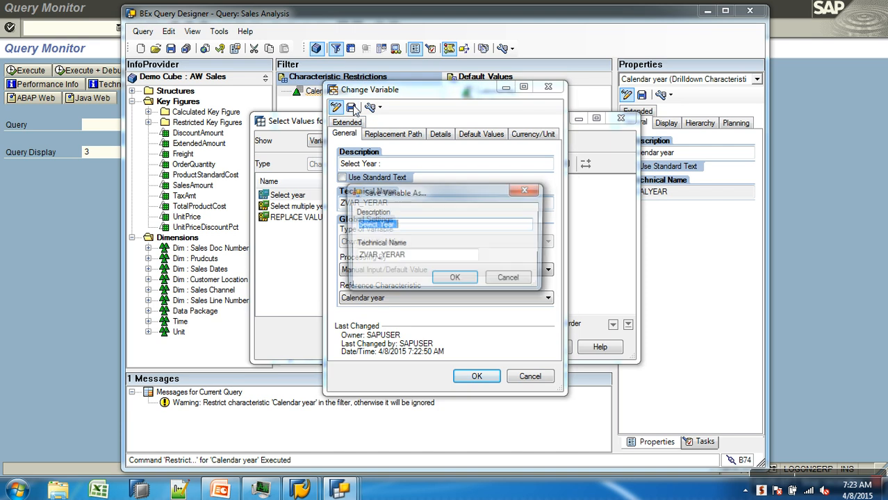
{"action": "left_click", "coordinate": [455, 277]}
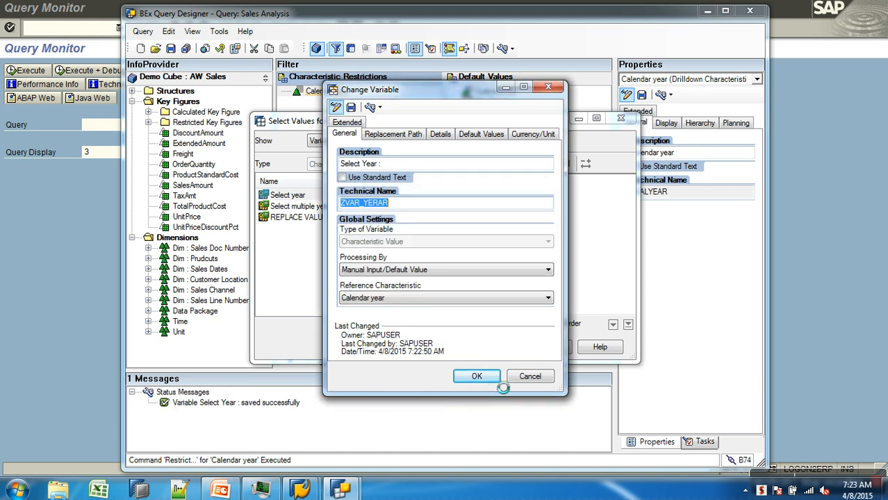
{"action": "left_click", "coordinate": [487, 376]}
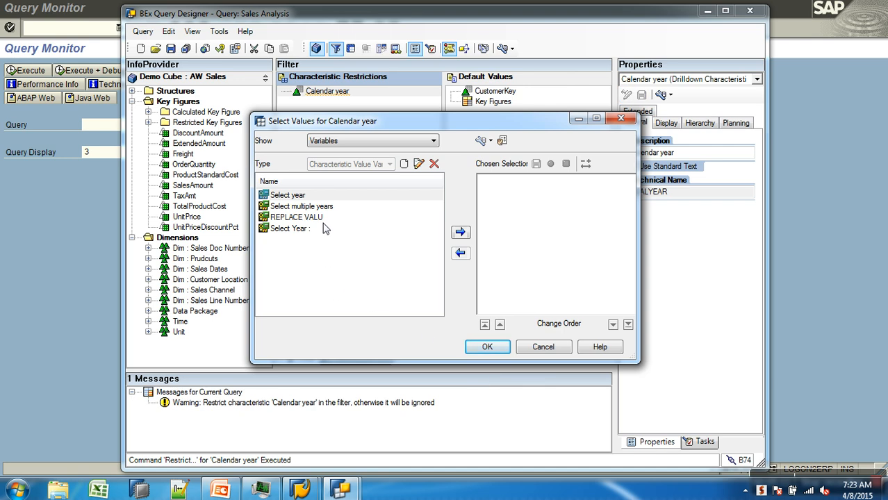
Step: Restrict Calendar year to the ZVAR_YERAR variable and save the Sales Analysis query
{"action": "left_click", "coordinate": [348, 218]}
{"action": "left_click", "coordinate": [481, 140]}
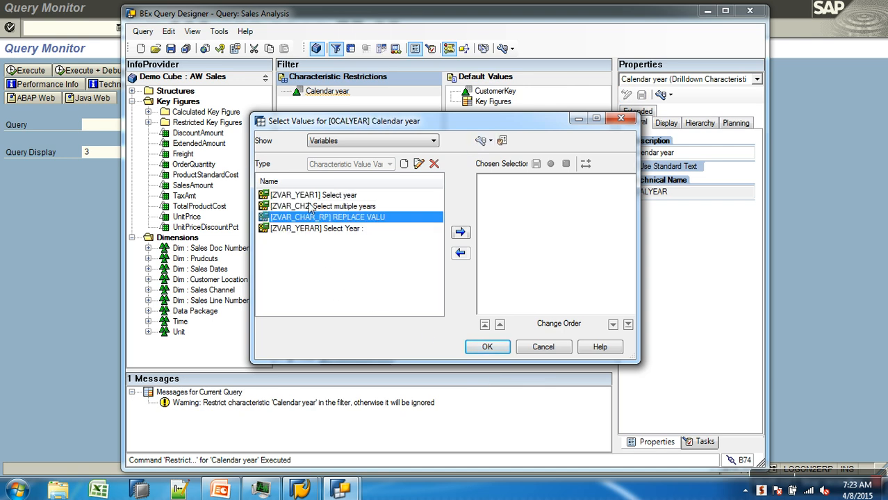
{"action": "left_click", "coordinate": [309, 229]}
{"action": "left_click", "coordinate": [461, 233]}
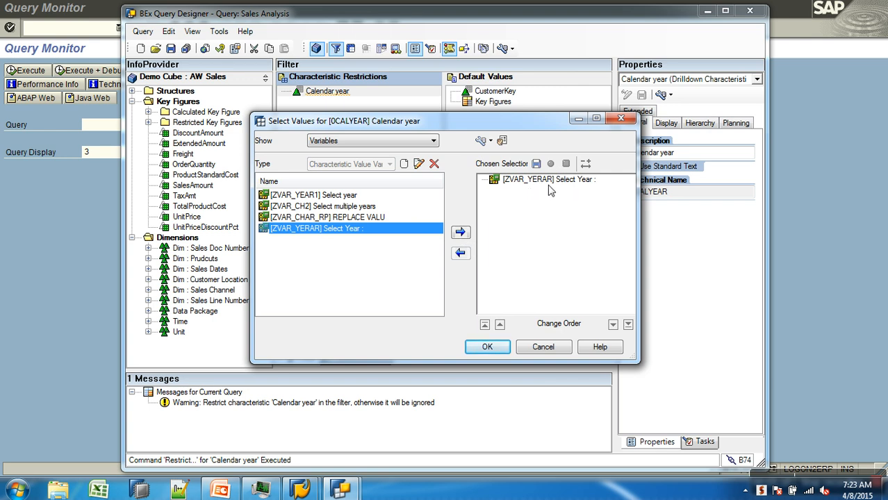
{"action": "left_click", "coordinate": [487, 347]}
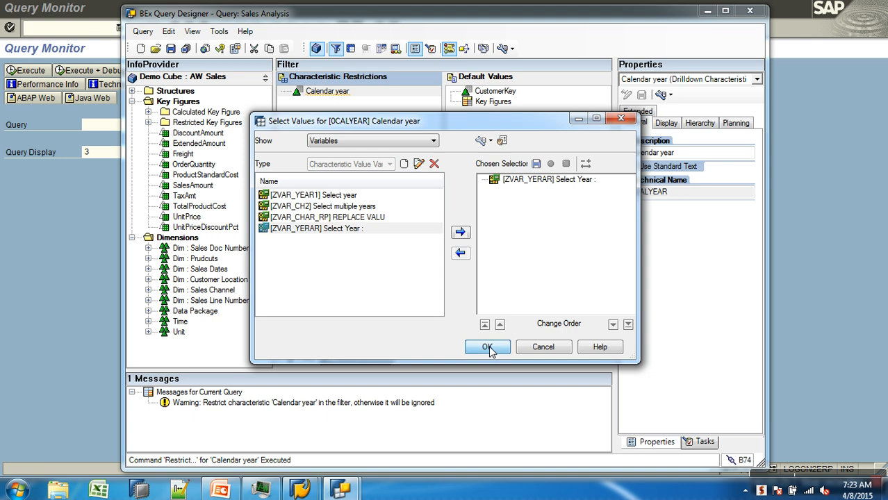
{"action": "left_click", "coordinate": [170, 48]}
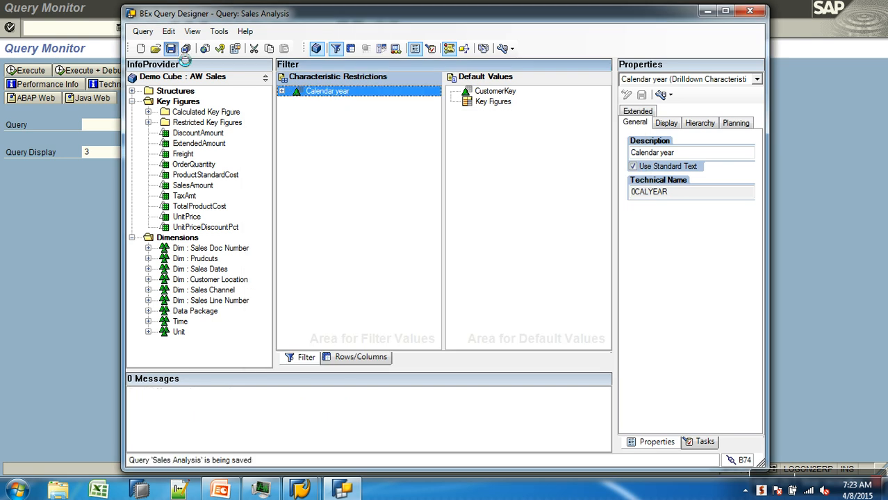
Step: Execute query AWCSALES/AWSALES_B_Q0006 in the Query Monitor with HTML display and URL parameter variable_screen=x
{"action": "left_click", "coordinate": [84, 222]}
{"action": "left_click", "coordinate": [113, 154]}
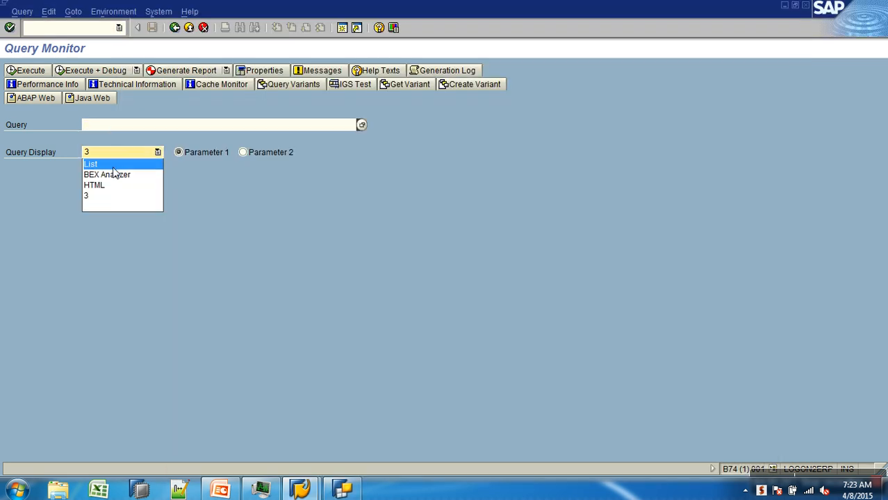
{"action": "left_click", "coordinate": [135, 127]}
{"action": "left_click", "coordinate": [135, 128]}
{"action": "key", "text": "space"}
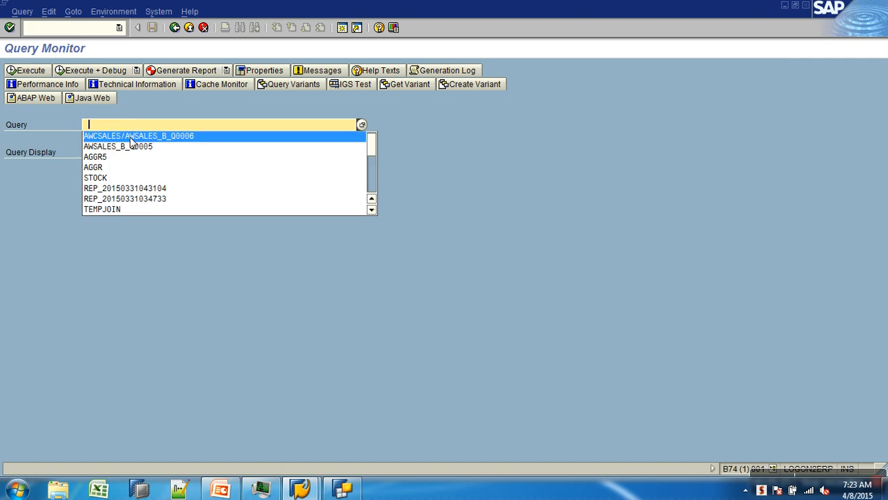
{"action": "left_click", "coordinate": [140, 137]}
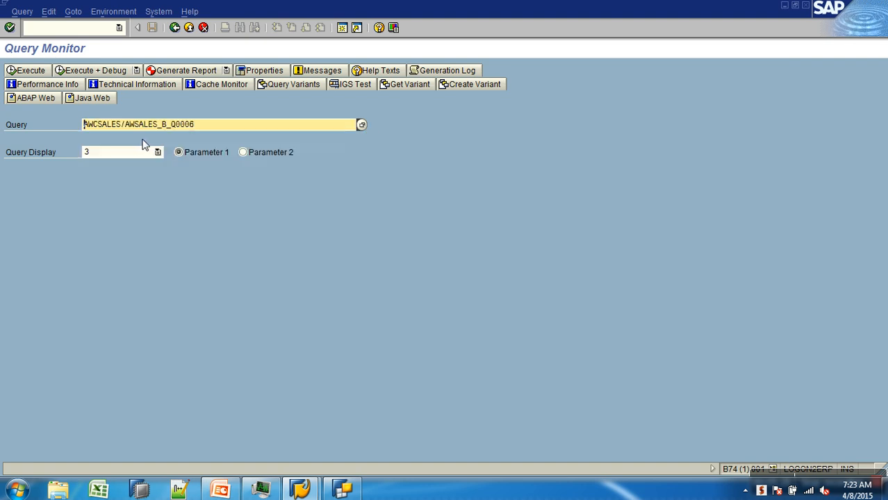
{"action": "left_click", "coordinate": [144, 154]}
{"action": "left_click", "coordinate": [117, 185]}
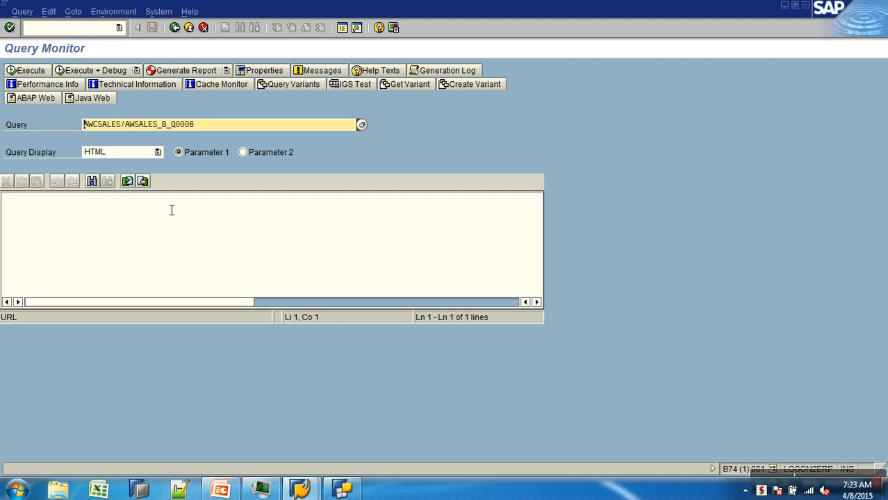
{"action": "type", "text": "variable_screen=x"}
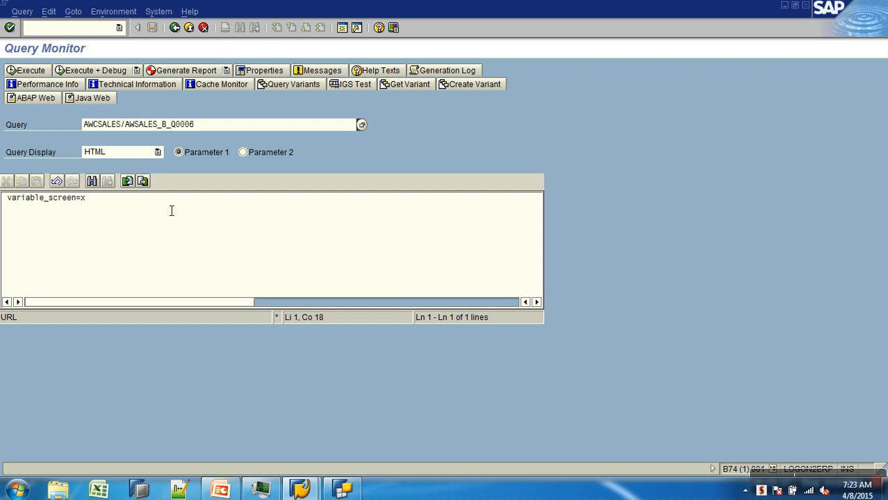
{"action": "left_click", "coordinate": [29, 72]}
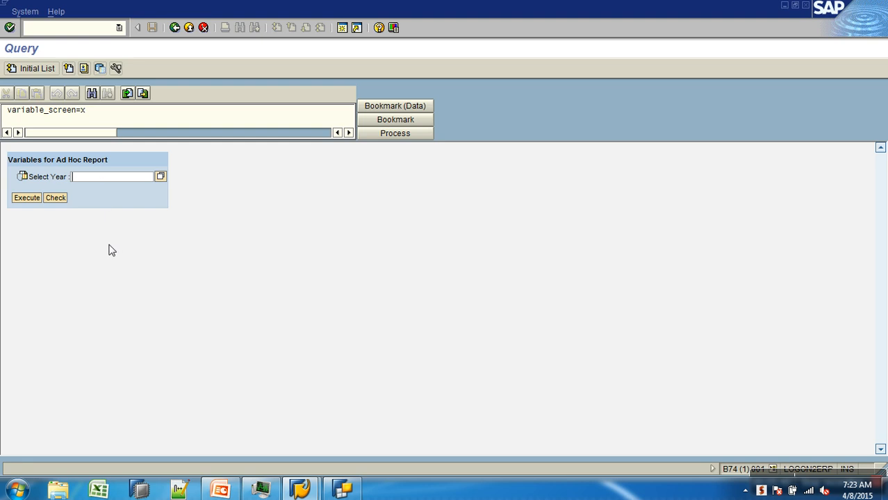
Step: Pick 2014 for Select Year from the value help and execute the report
{"action": "left_click", "coordinate": [160, 178]}
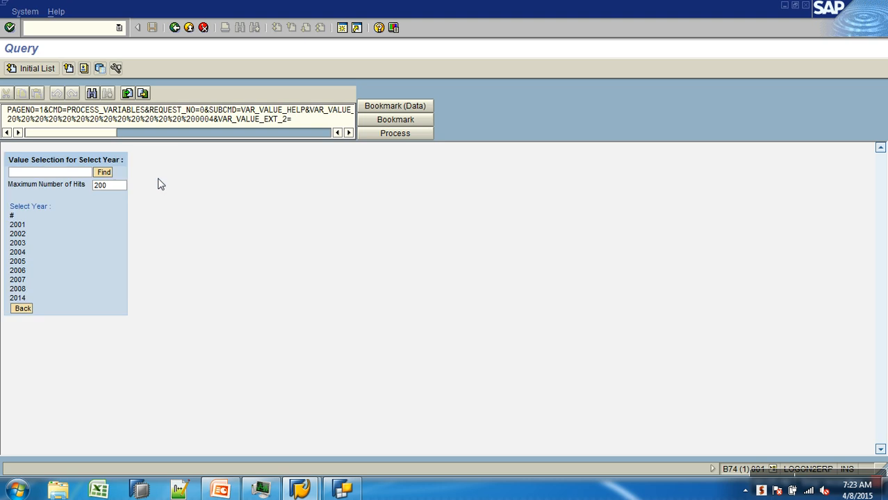
{"action": "left_click", "coordinate": [16, 298]}
{"action": "left_click", "coordinate": [36, 200]}
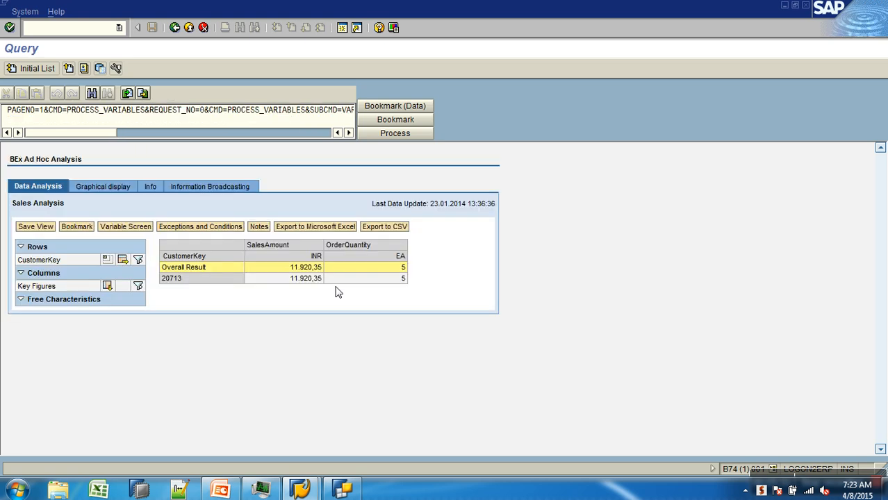
Step: Rerun the query with 2006 chosen for Select Year and execute the report
{"action": "left_click", "coordinate": [176, 29]}
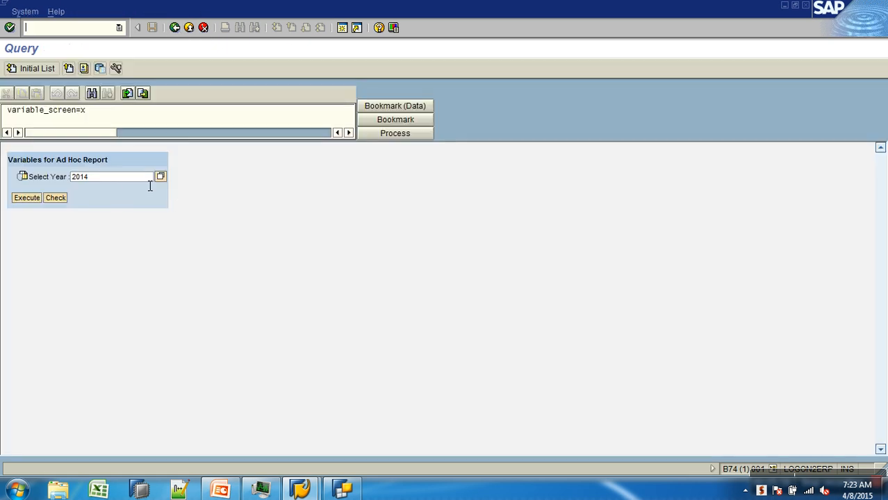
{"action": "left_click", "coordinate": [160, 176]}
{"action": "left_click", "coordinate": [17, 270]}
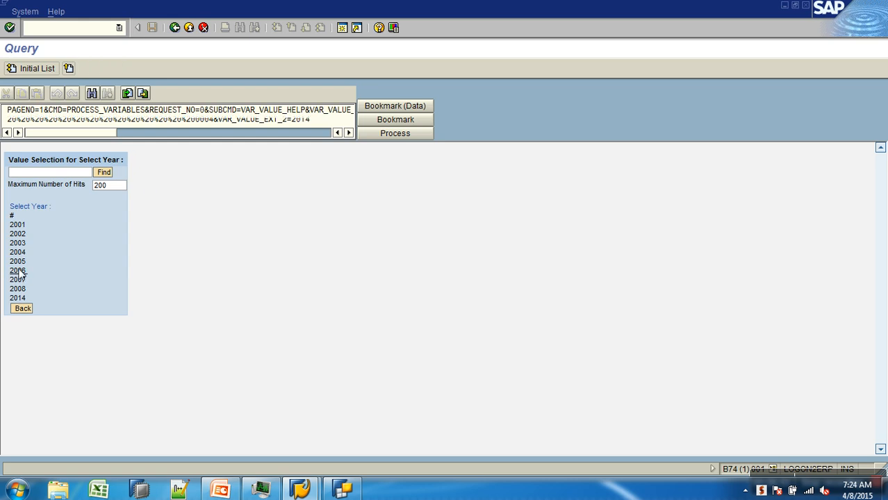
{"action": "left_click", "coordinate": [31, 200]}
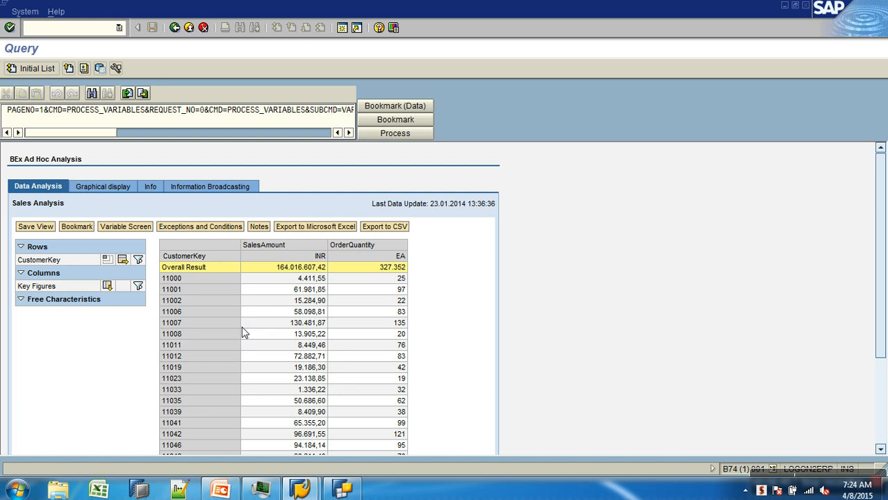
Step: Examine the Select Year variable's properties under Calendar year in Query Designer
{"action": "left_click", "coordinate": [357, 490]}
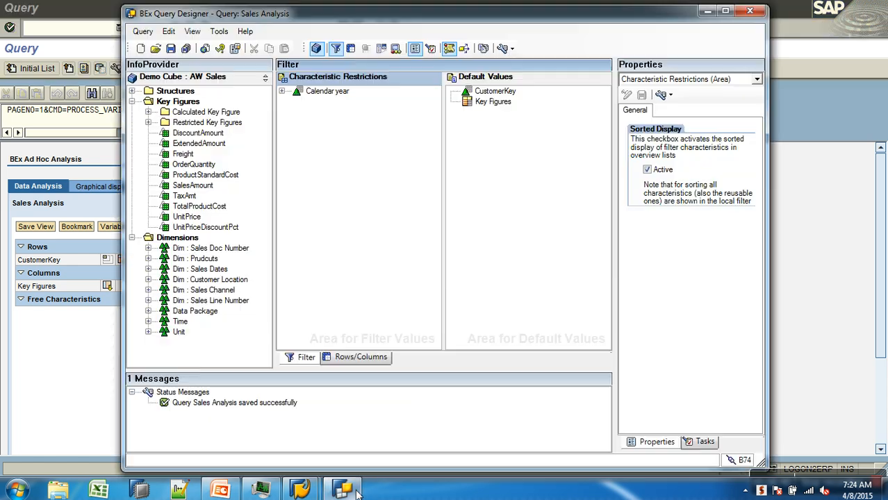
{"action": "left_click", "coordinate": [281, 92]}
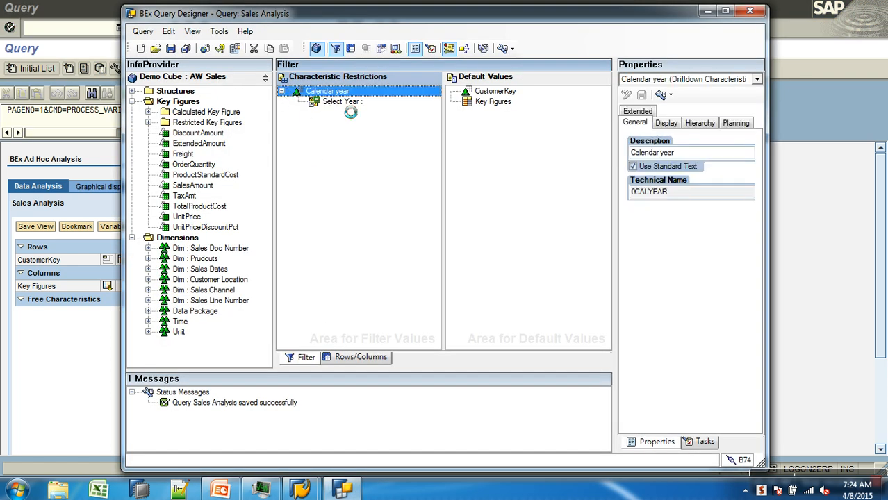
{"action": "left_click", "coordinate": [341, 102]}
{"action": "left_click", "coordinate": [730, 123]}
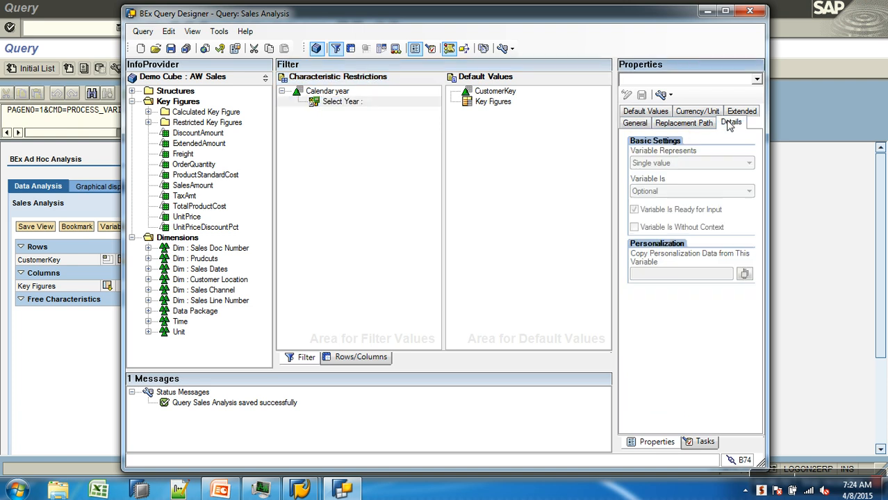
{"action": "left_click", "coordinate": [686, 125]}
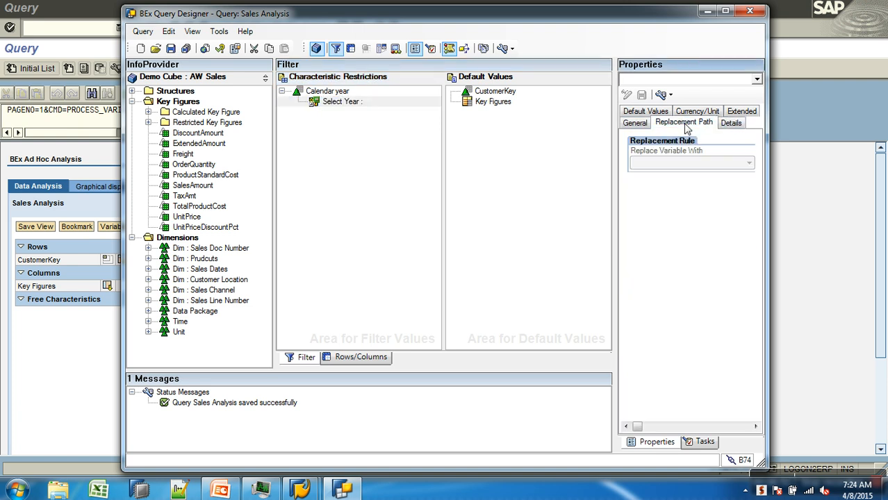
{"action": "left_click", "coordinate": [630, 123]}
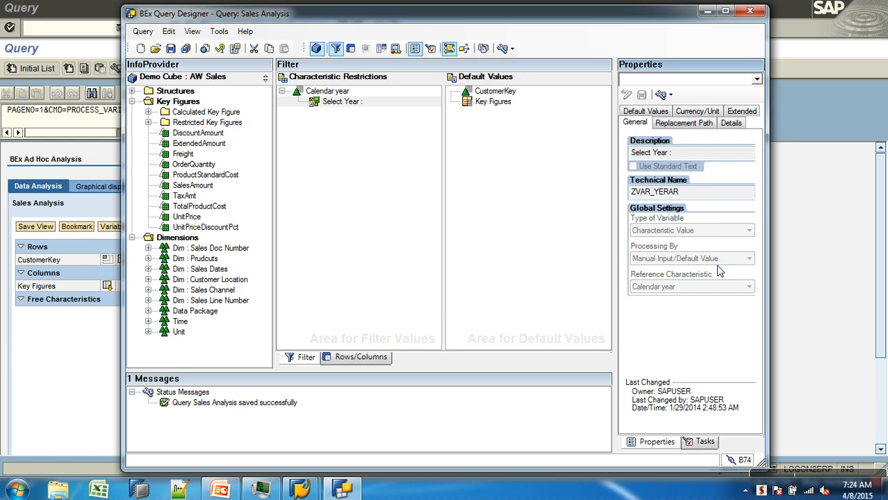
{"action": "left_click", "coordinate": [726, 125]}
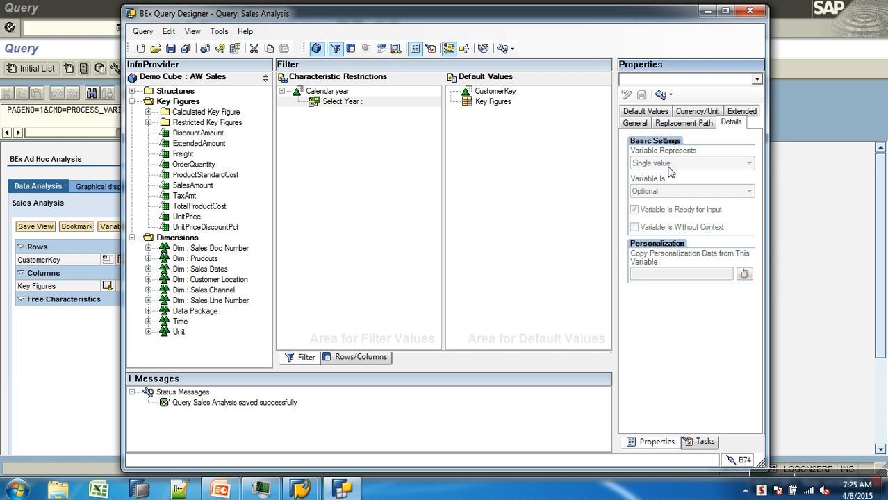
Step: Open the Calendar year restriction and remove the Select Year variable from the chosen selections
{"action": "right_click", "coordinate": [331, 91]}
{"action": "left_click", "coordinate": [356, 98]}
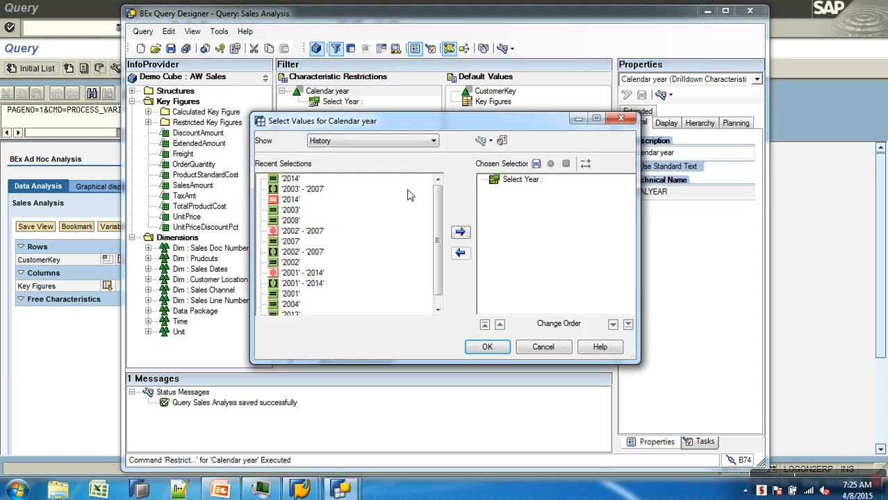
{"action": "left_click", "coordinate": [512, 183]}
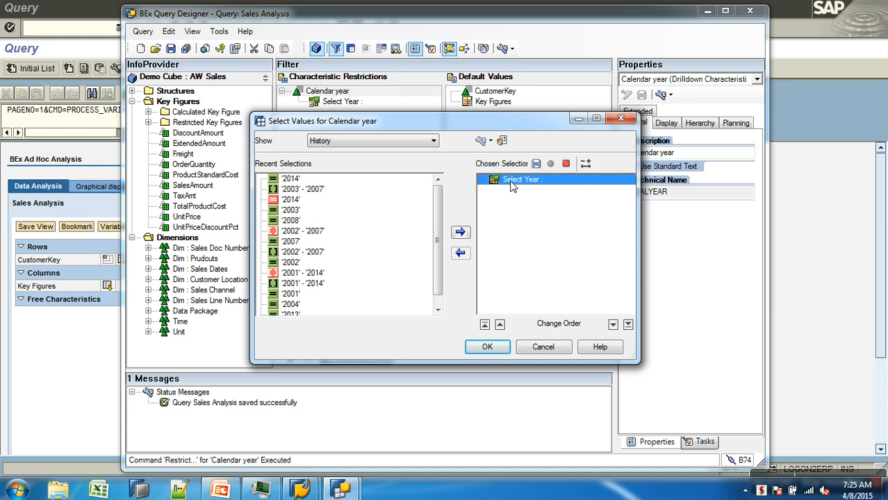
{"action": "left_click", "coordinate": [460, 253]}
Step: List the available Calendar year variables with technical names and inspect the existing Select Year variable's details
{"action": "left_click", "coordinate": [405, 144]}
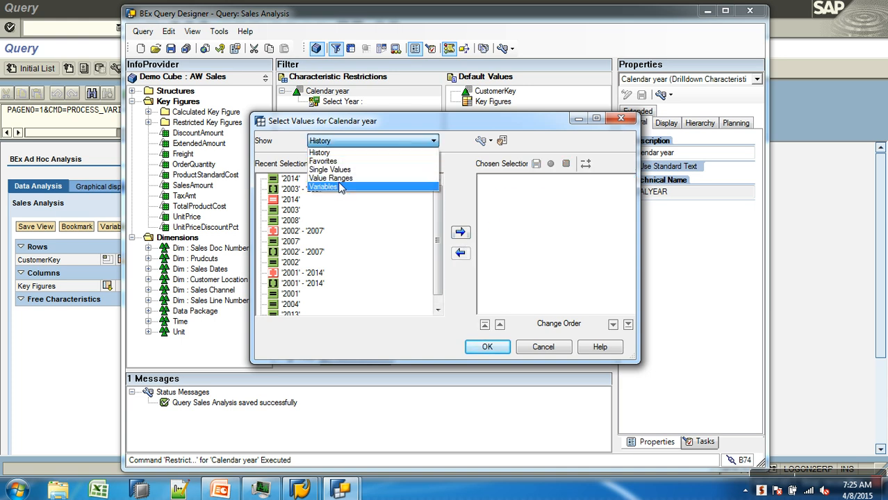
{"action": "left_click", "coordinate": [338, 189]}
{"action": "left_click", "coordinate": [306, 231]}
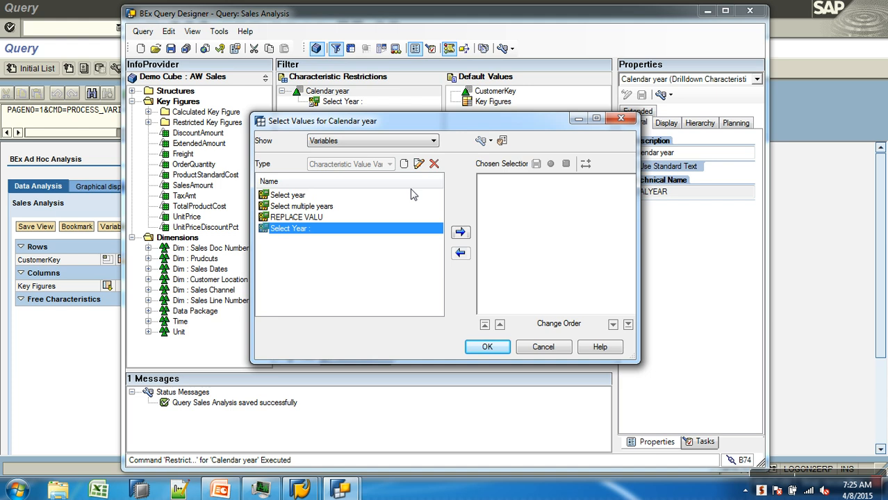
{"action": "left_click", "coordinate": [479, 142]}
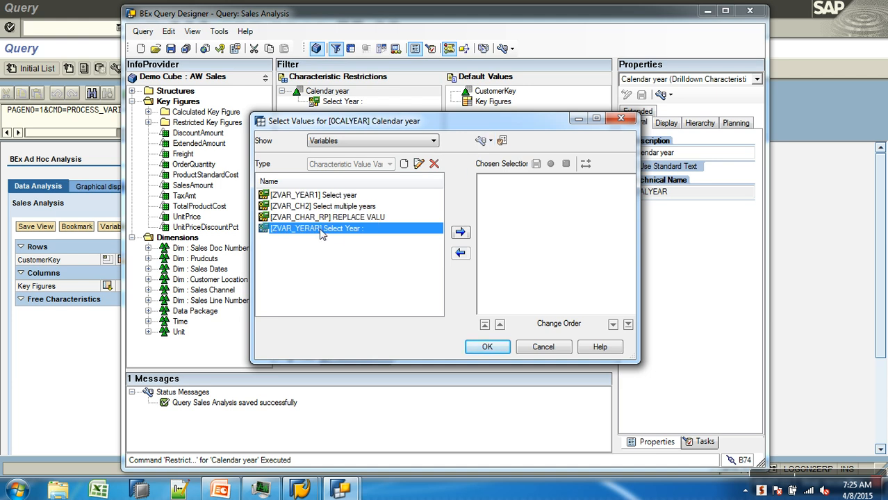
{"action": "left_click", "coordinate": [418, 164]}
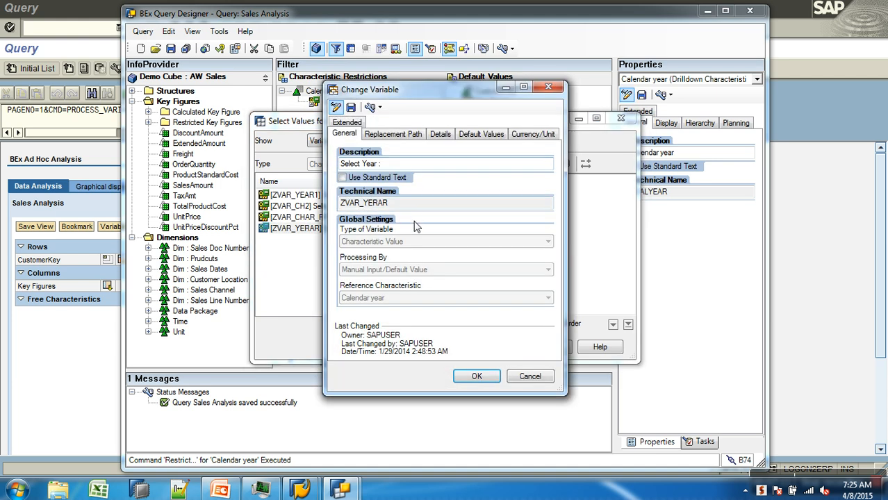
{"action": "left_click", "coordinate": [440, 136]}
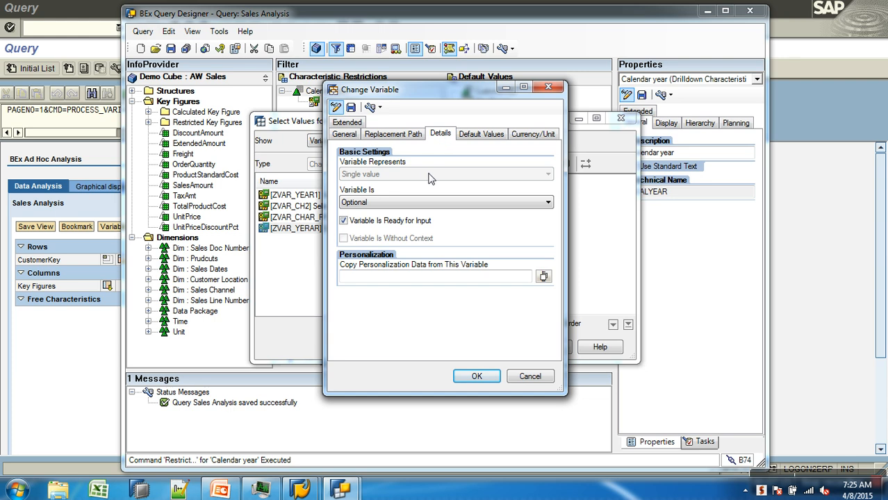
{"action": "left_click", "coordinate": [527, 377]}
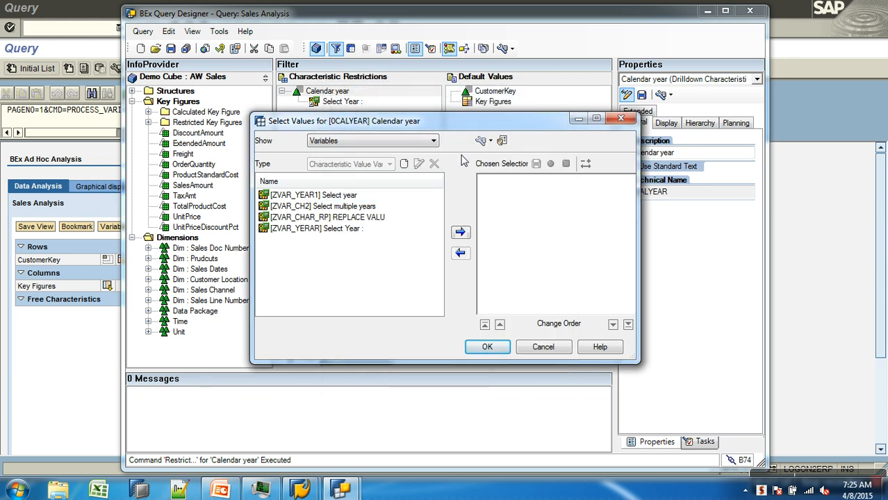
Step: Create a new Calendar year variable with description 'choose m years:' and technical name ZTESTM
{"action": "left_click", "coordinate": [405, 166]}
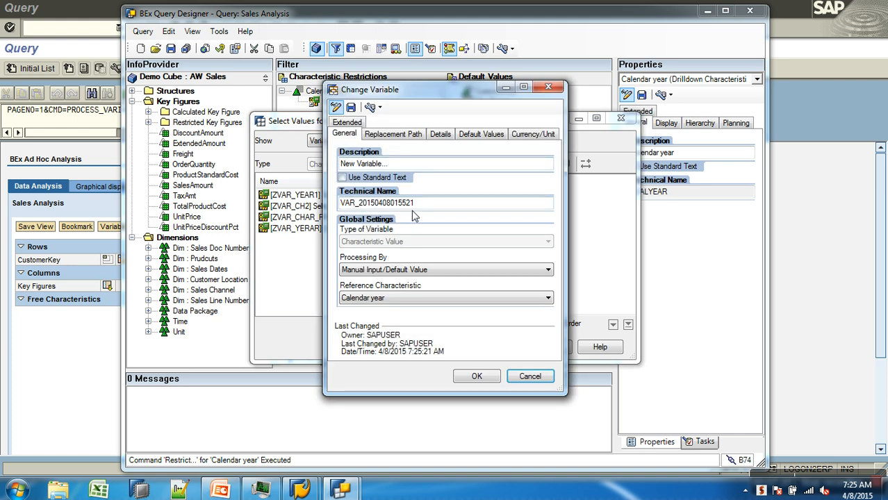
{"action": "triple_click", "coordinate": [409, 165]}
{"action": "type", "text": "c"}
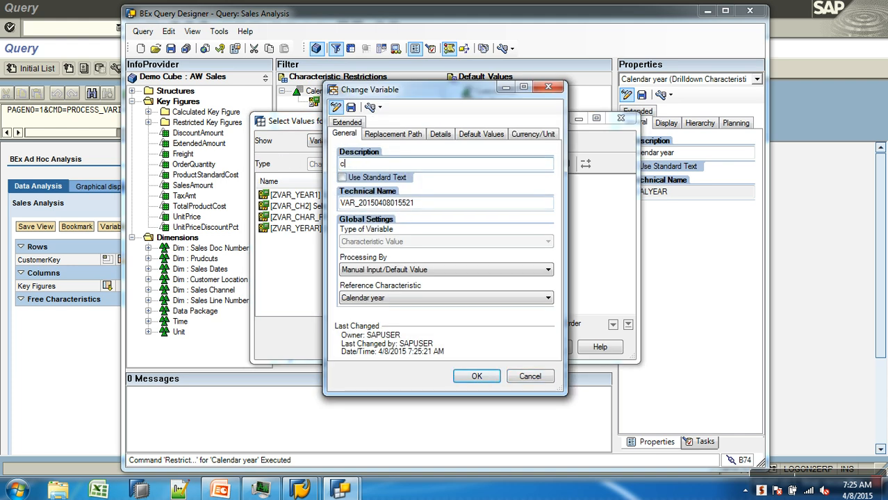
{"action": "type", "text": "hoose m years:"}
{"action": "left_click_drag", "start_coordinate": [452, 206], "coordinate": [230, 199]}
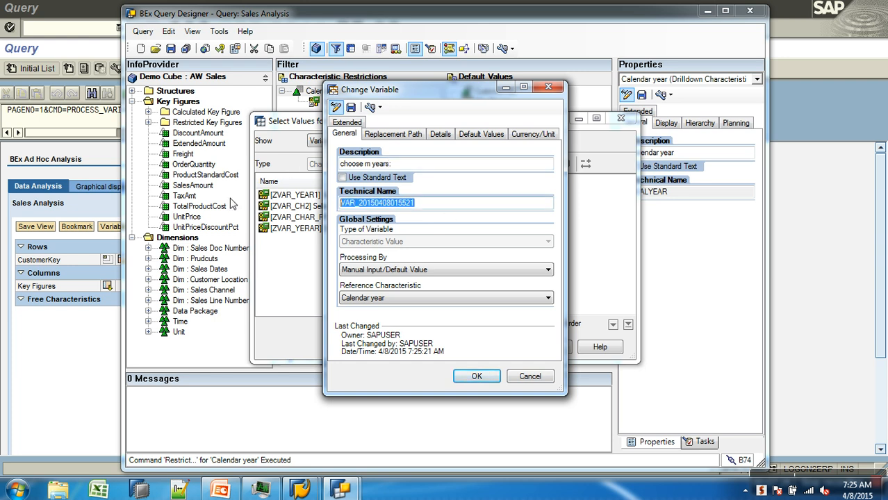
{"action": "type", "text": "ZTESTM"}
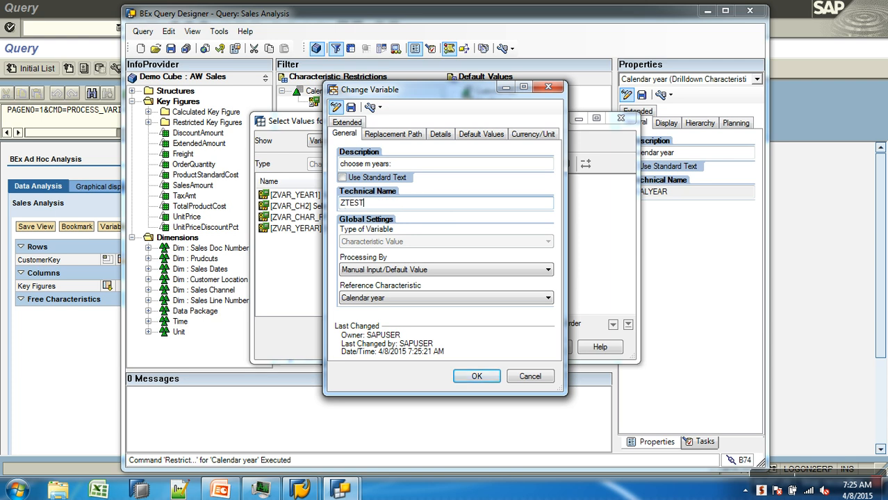
Step: Set the new variable to represent a Selection option and save it
{"action": "left_click", "coordinate": [451, 134]}
{"action": "left_click", "coordinate": [430, 175]}
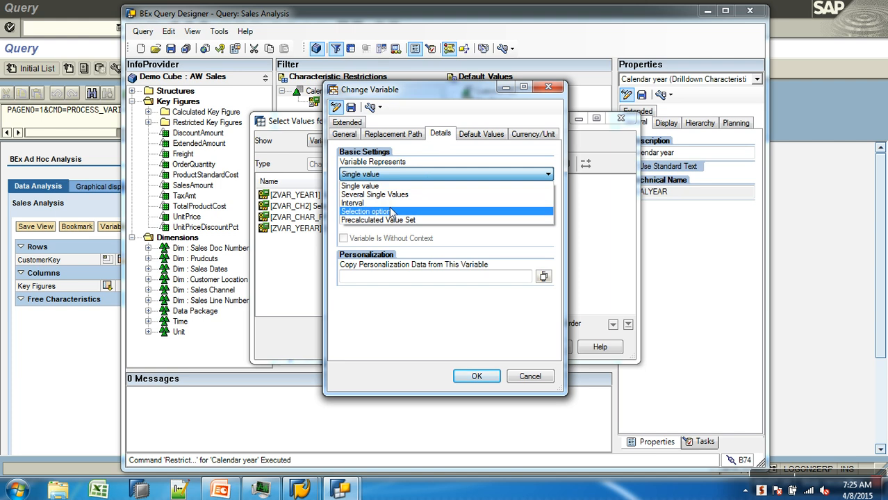
{"action": "left_click", "coordinate": [382, 211]}
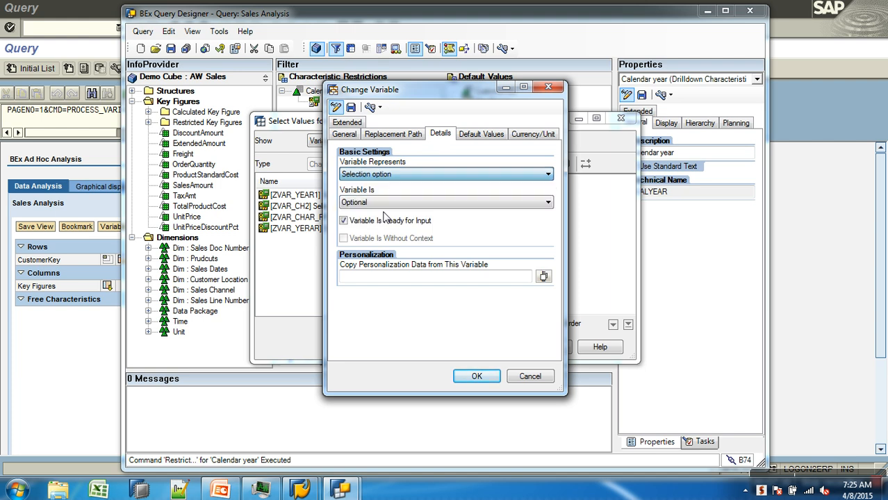
{"action": "left_click", "coordinate": [351, 107]}
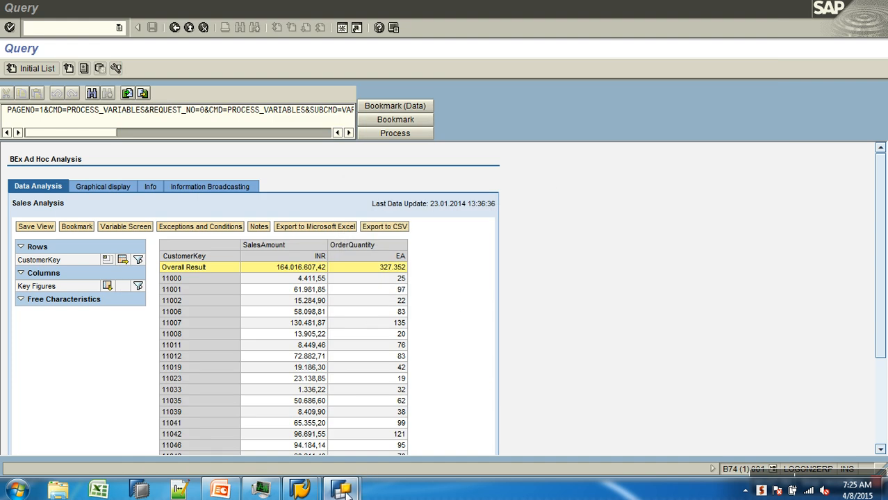
Step: Close the variable dialog and restrict Calendar year to the ZTESTM choose m years variable
{"action": "mouse_move", "coordinate": [344, 490]}
{"action": "left_click", "coordinate": [399, 414]}
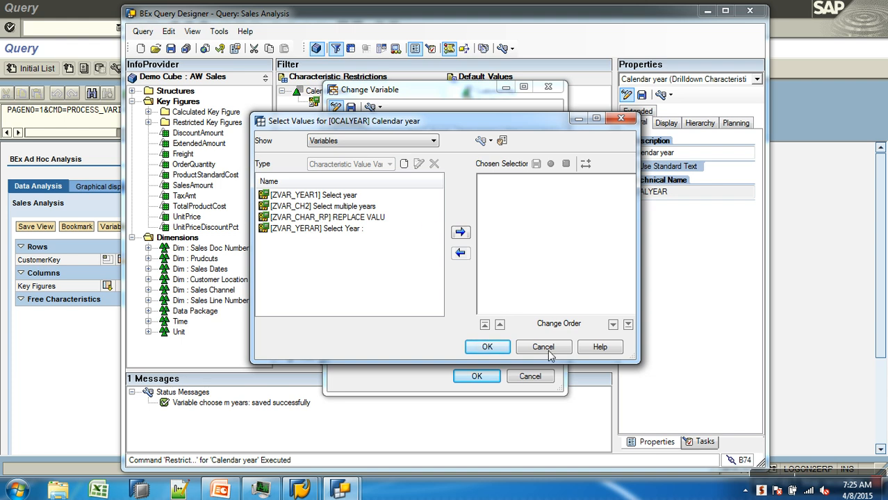
{"action": "left_click", "coordinate": [455, 92]}
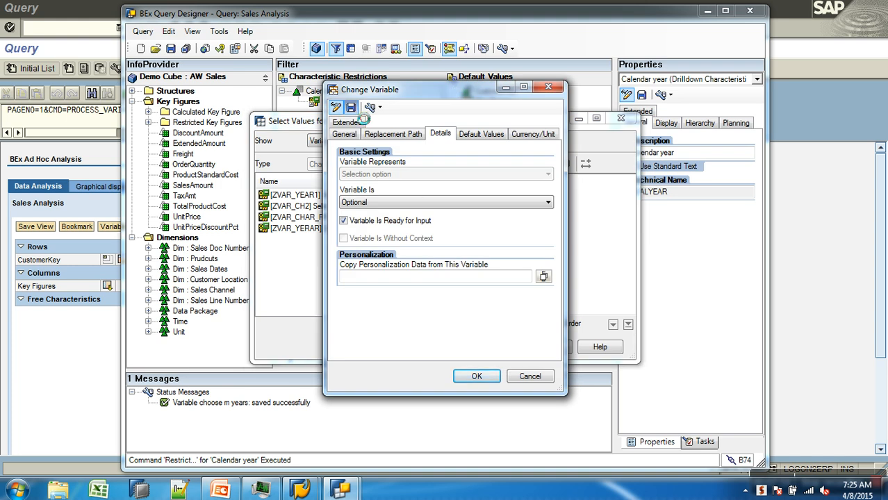
{"action": "left_click", "coordinate": [473, 375]}
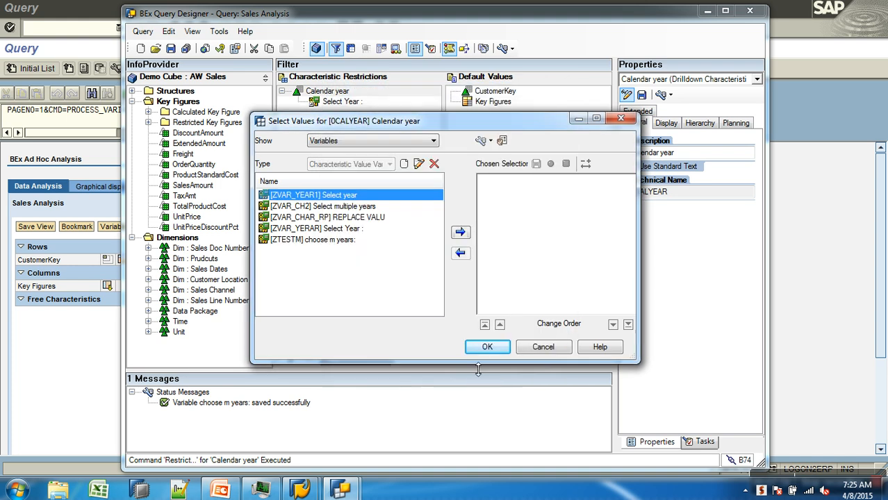
{"action": "left_click", "coordinate": [337, 240]}
{"action": "left_click", "coordinate": [459, 232]}
{"action": "left_click", "coordinate": [489, 349]}
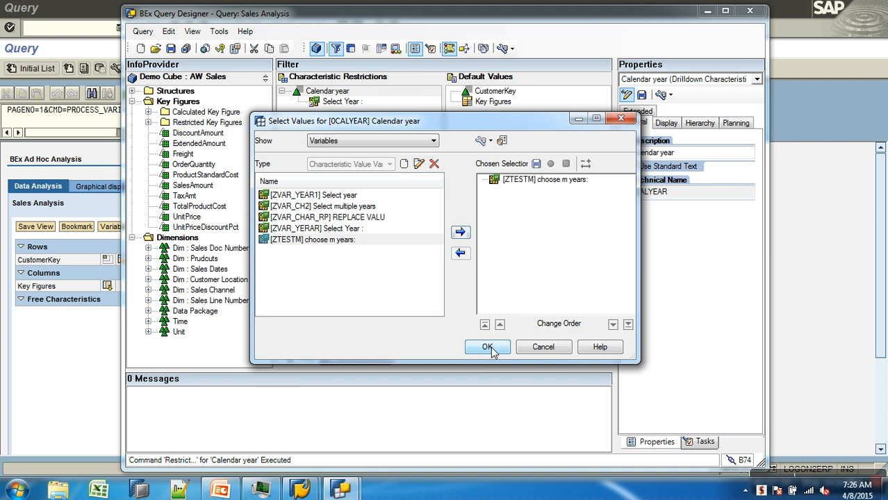
Step: Save the Sales Analysis query and execute it again in the Query Monitor
{"action": "left_click", "coordinate": [170, 48]}
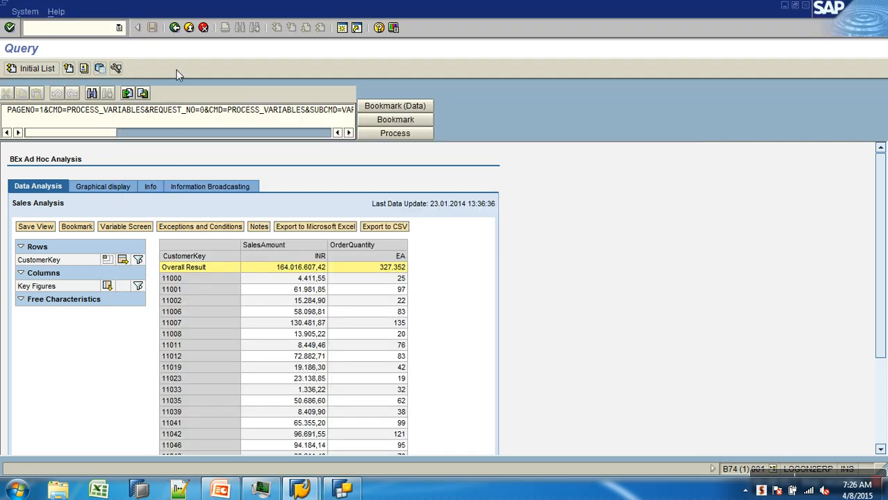
{"action": "left_click", "coordinate": [174, 28]}
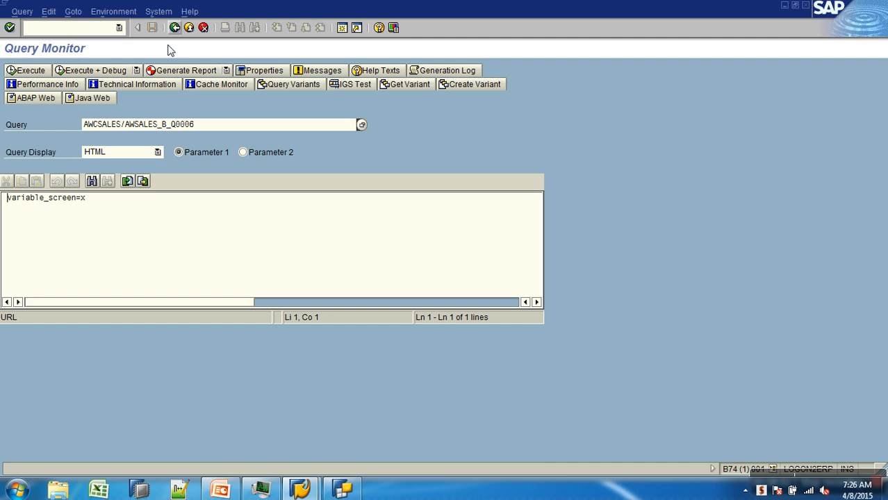
{"action": "left_click", "coordinate": [30, 71]}
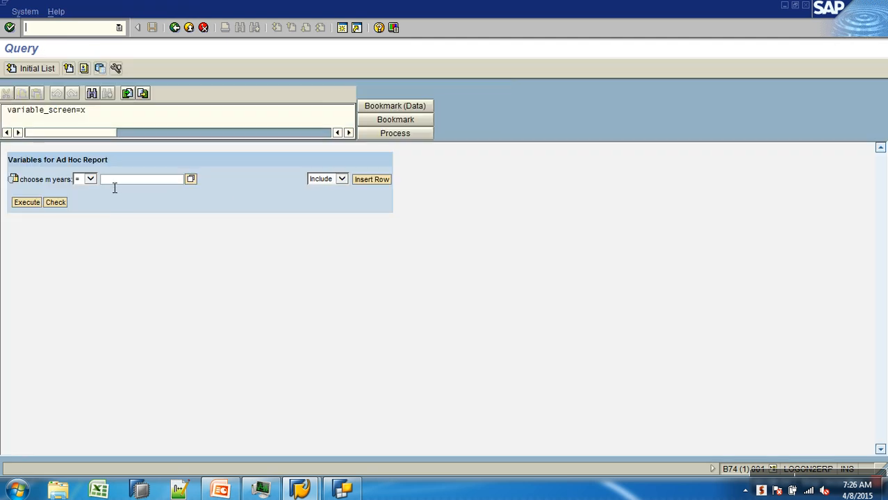
Step: Enter 2014 for choose m years, insert a second value row with another year, and execute the report
{"action": "left_click", "coordinate": [126, 183]}
{"action": "left_click", "coordinate": [373, 182]}
{"action": "type", "text": "2006"}
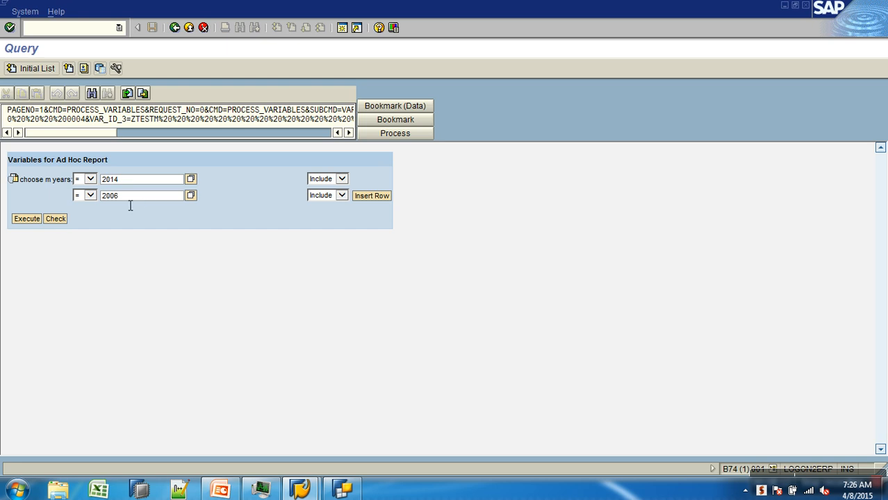
{"action": "left_click", "coordinate": [28, 220]}
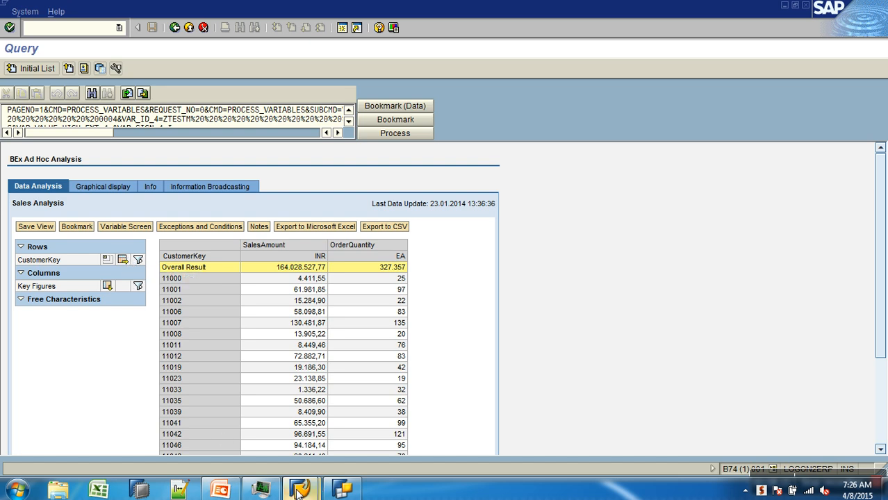
Step: Switch to the BEx Variables PowerPoint presentation and browse its slides
{"action": "mouse_move", "coordinate": [297, 492]}
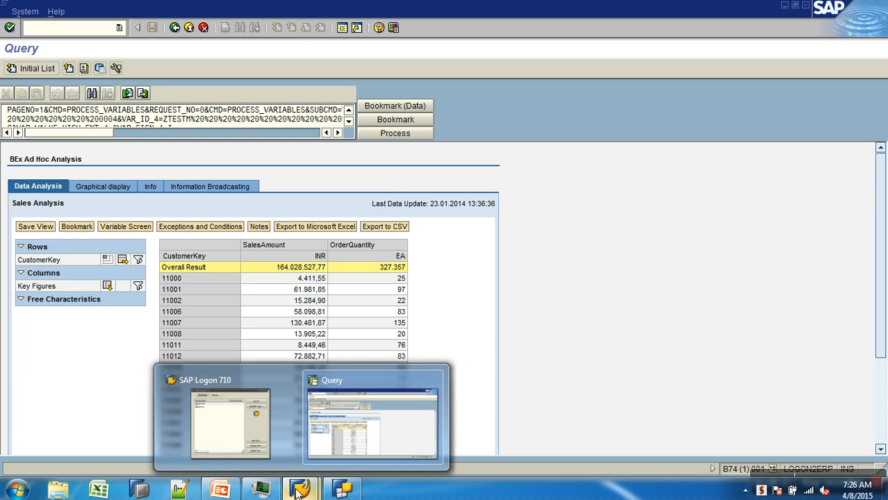
{"action": "left_click", "coordinate": [220, 490]}
{"action": "left_click", "coordinate": [220, 491]}
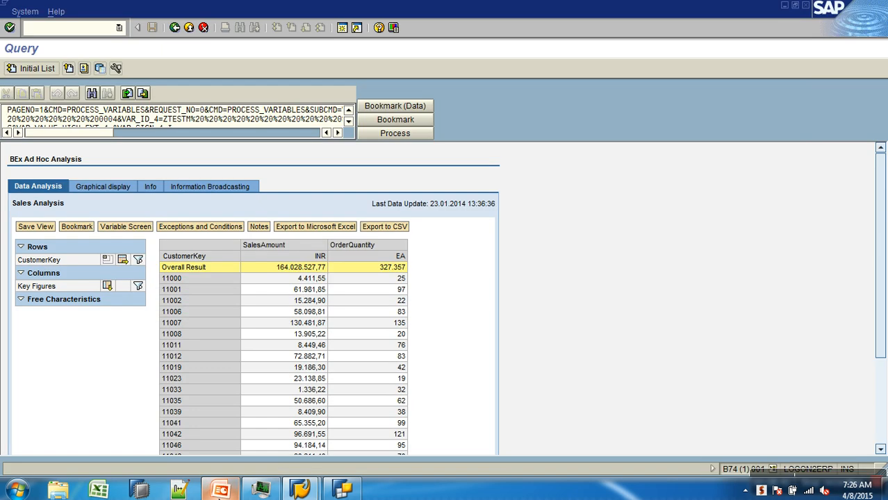
{"action": "left_click", "coordinate": [223, 491]}
{"action": "scroll", "coordinate": [49, 278], "scroll_direction": "down", "scroll_amount": 2}
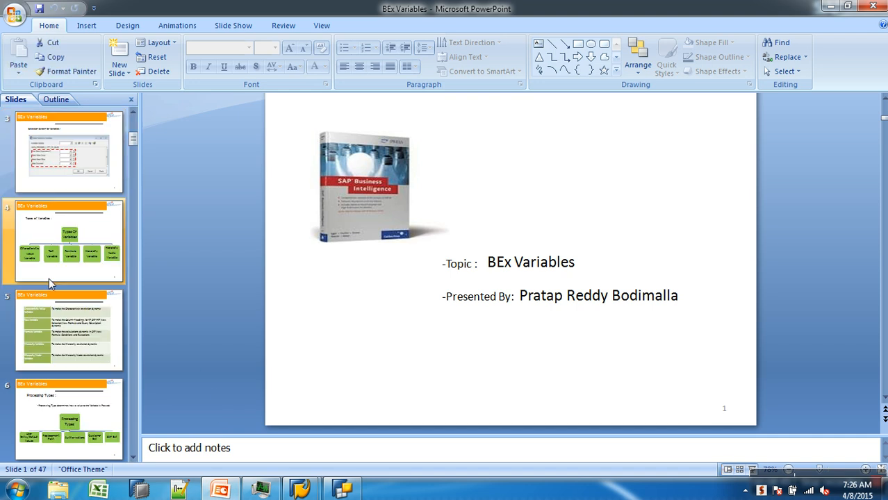
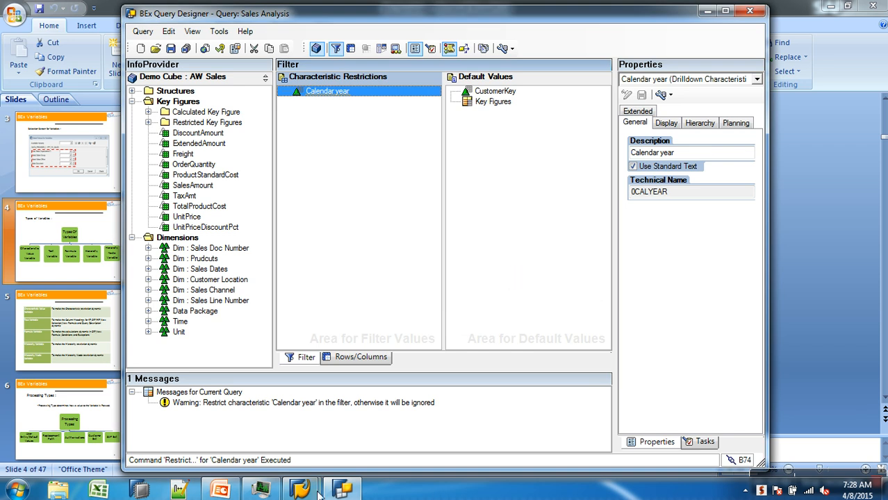
Step: Open Task Manager and review the running processes while the Query Designer is unresponsive
{"action": "left_click", "coordinate": [257, 491]}
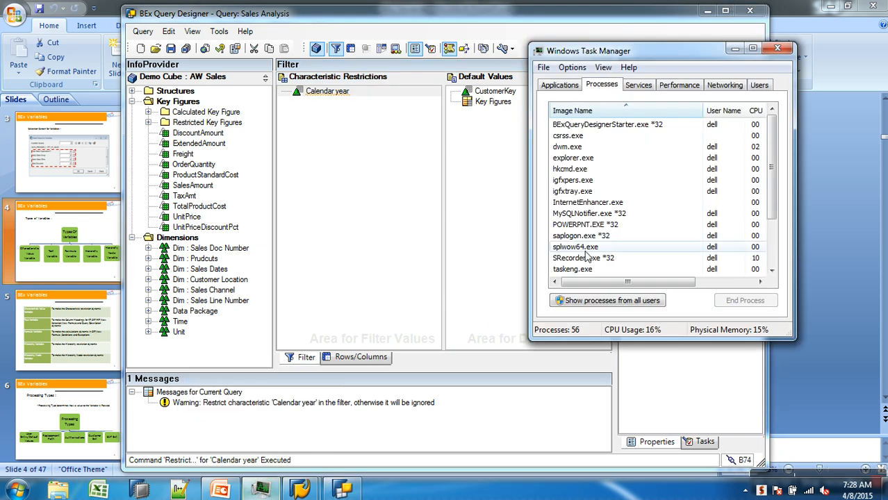
{"action": "left_click_drag", "start_coordinate": [671, 282], "coordinate": [736, 289]}
{"action": "left_click", "coordinate": [693, 111]}
{"action": "left_click", "coordinate": [602, 282]}
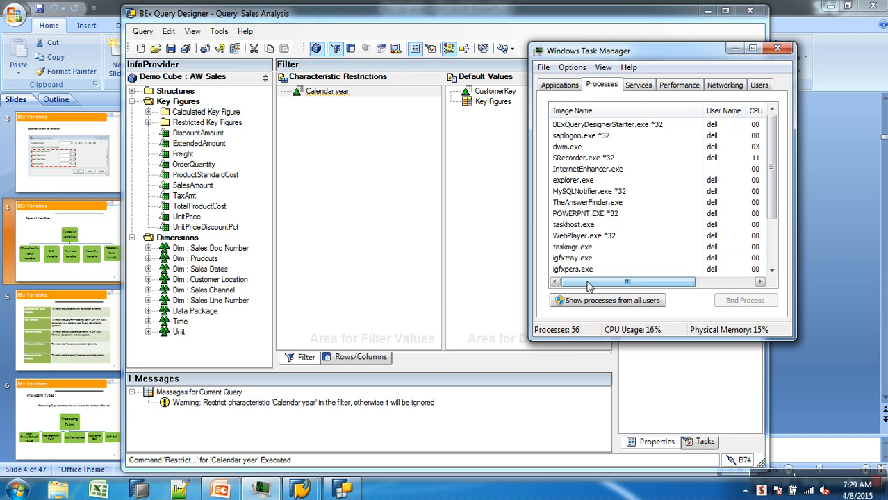
{"action": "left_click", "coordinate": [493, 285]}
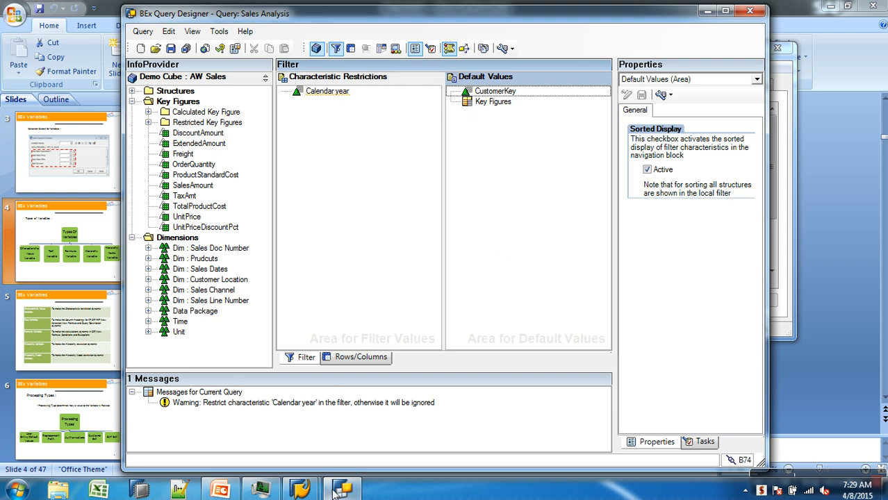
Step: Try to restrict Calendar year in the frozen Query Designer, then close its window
{"action": "right_click", "coordinate": [314, 91]}
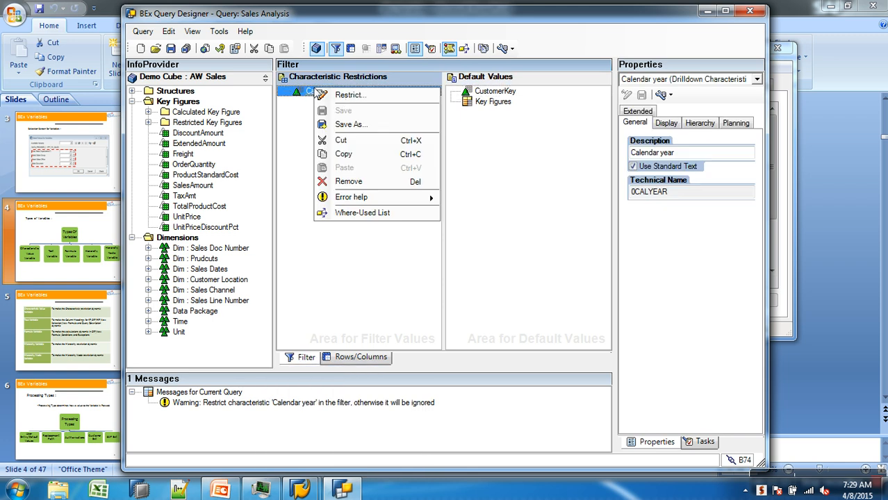
{"action": "left_click", "coordinate": [349, 95]}
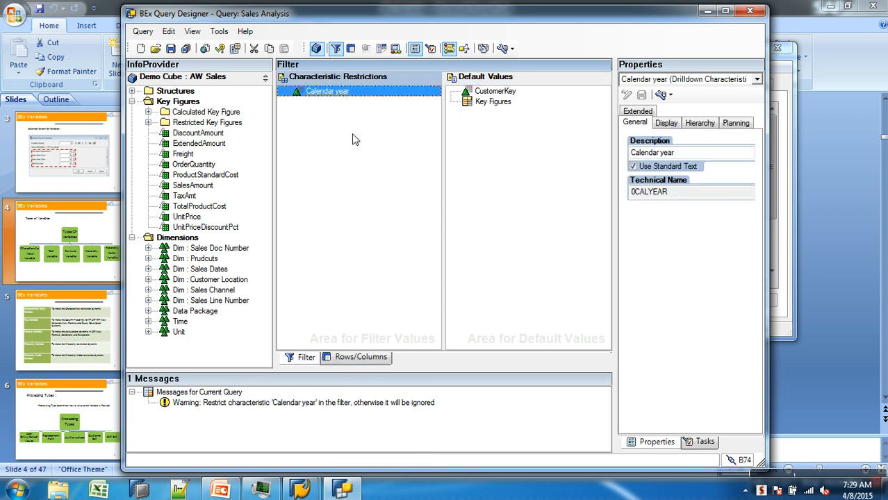
{"action": "left_click", "coordinate": [751, 12]}
{"action": "left_click", "coordinate": [464, 262]}
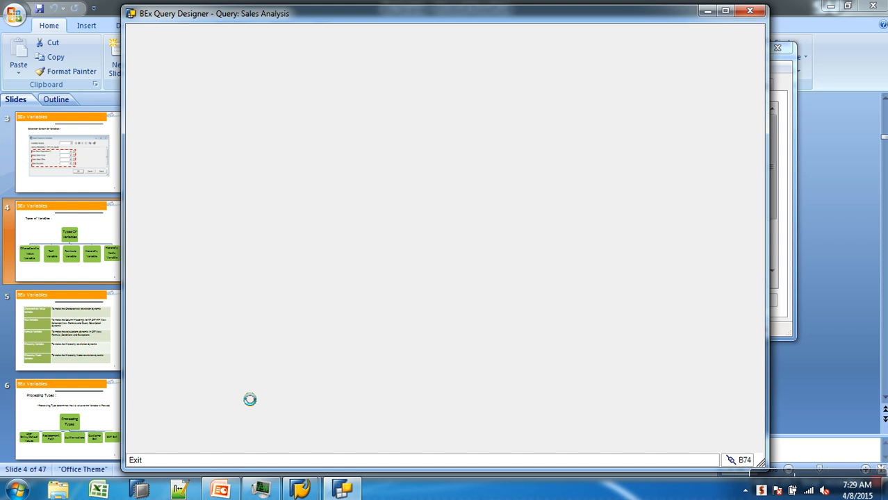
Step: End the BExQueryDesignerStarter.exe *32 process in Task Manager and close Task Manager
{"action": "left_click", "coordinate": [15, 490]}
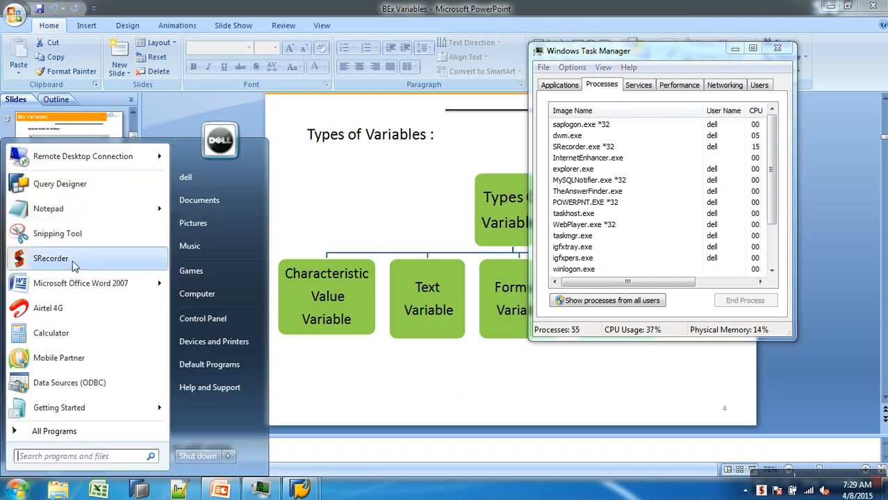
{"action": "left_click", "coordinate": [98, 183]}
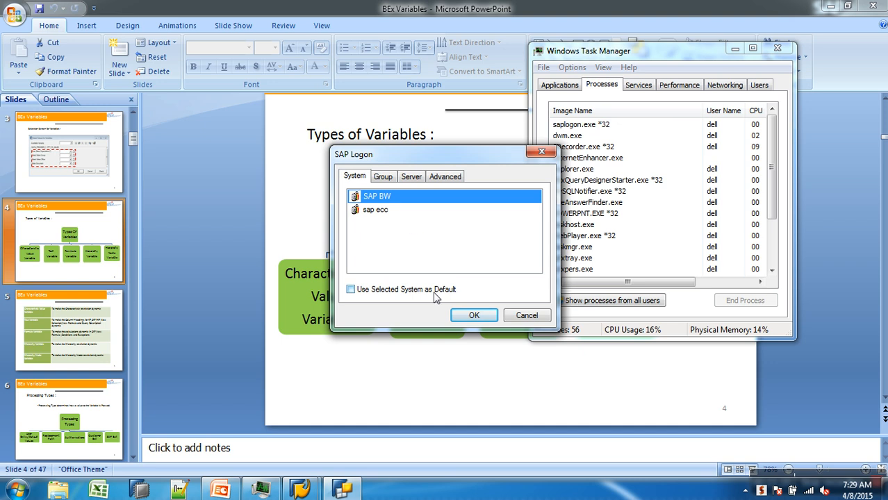
{"action": "left_click", "coordinate": [630, 182]}
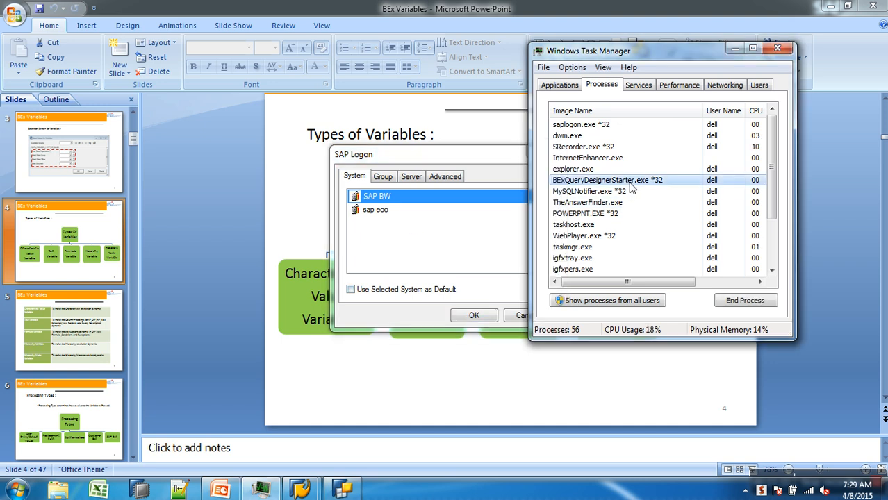
{"action": "left_click", "coordinate": [730, 282]}
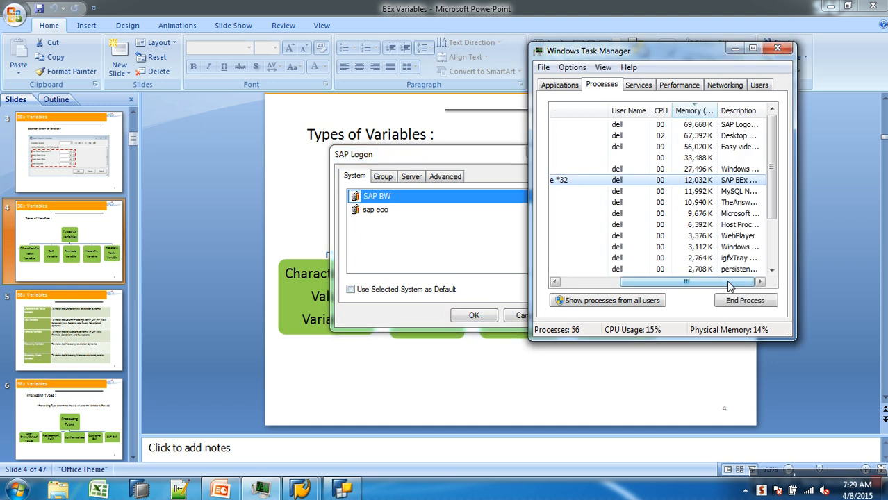
{"action": "left_click", "coordinate": [745, 301]}
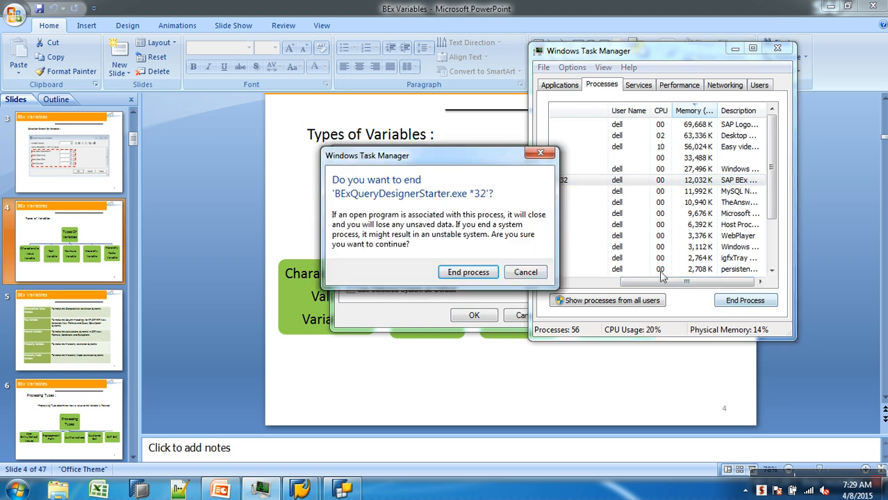
{"action": "left_click", "coordinate": [469, 272]}
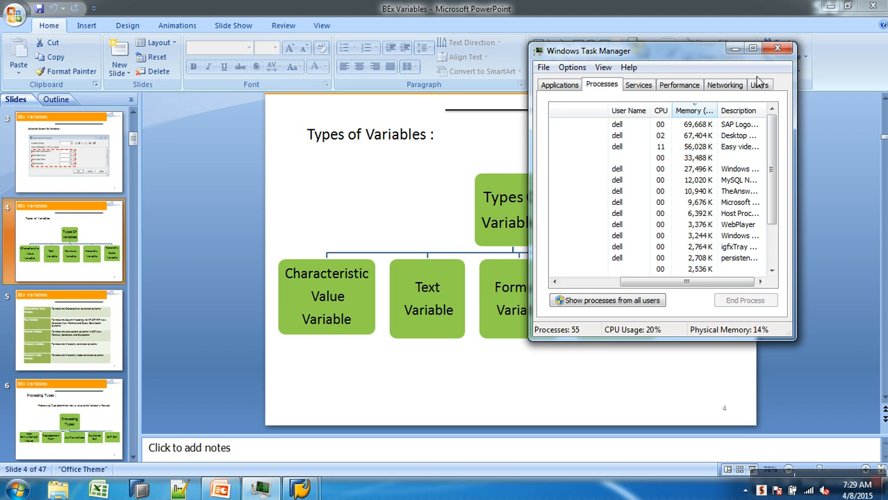
{"action": "left_click", "coordinate": [777, 47]}
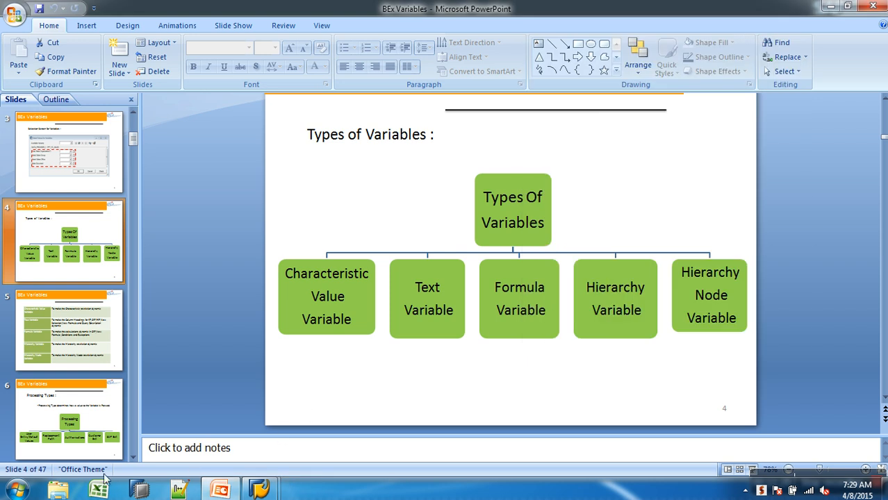
Step: Relaunch Query Designer, choose the SAP BW system, and log on with the user's password
{"action": "left_click", "coordinate": [15, 490]}
{"action": "left_click", "coordinate": [41, 183]}
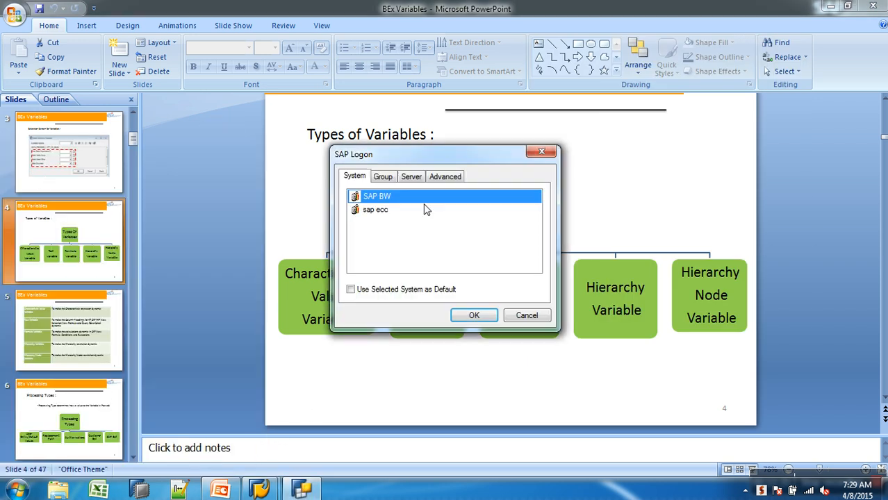
{"action": "left_click", "coordinate": [472, 313]}
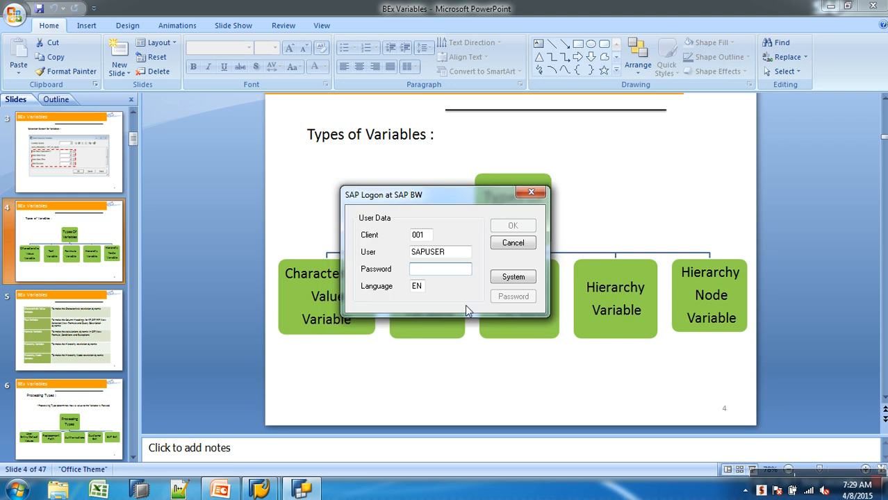
{"action": "type", "text": "•••"}
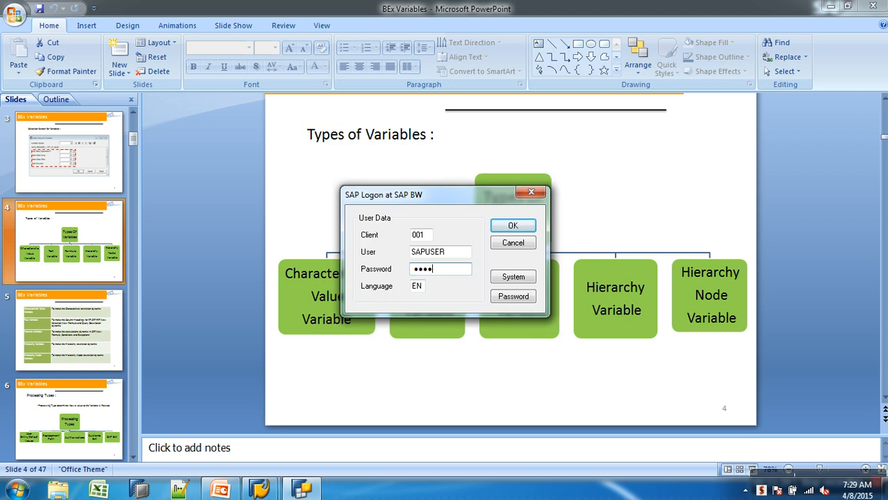
{"action": "type", "text": "•••••"}
{"action": "key", "text": "Return"}
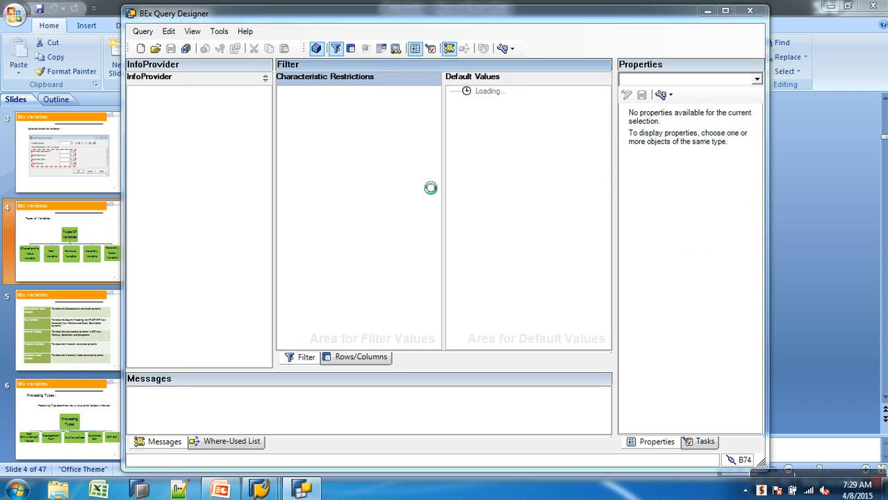
Step: Open the Sales Analysis query AWSALES_B_Q0006 from the history list
{"action": "left_click", "coordinate": [157, 54]}
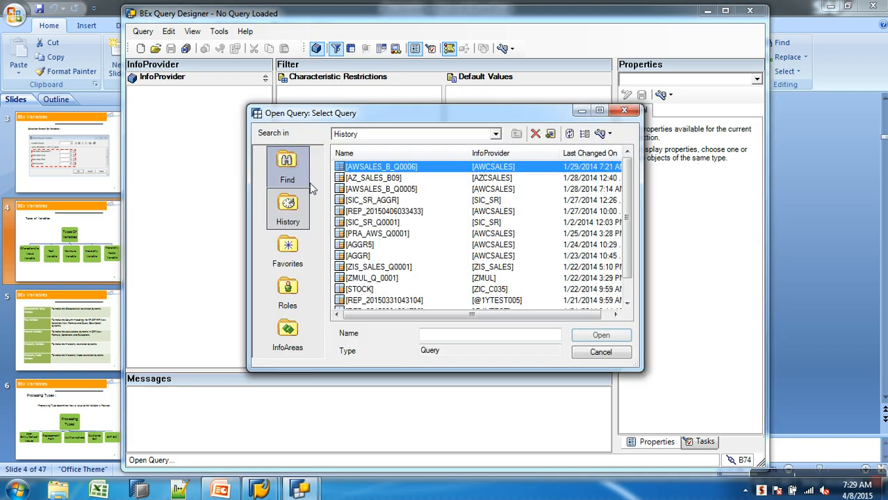
{"action": "double_click", "coordinate": [390, 167]}
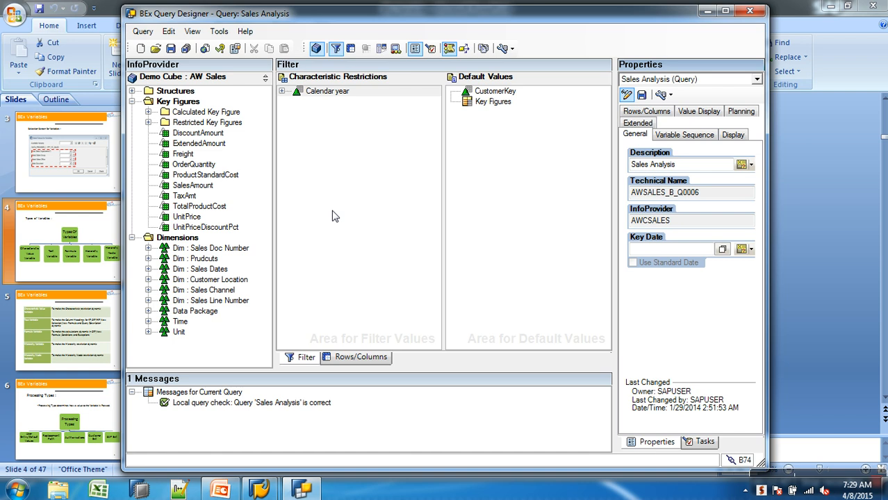
Step: Remove the choose m years variable from the Calendar year filter restriction
{"action": "left_click", "coordinate": [281, 94]}
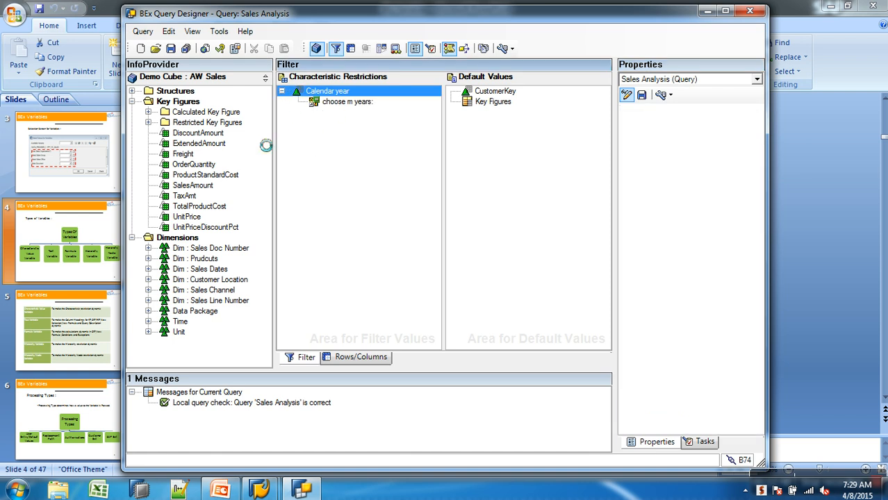
{"action": "left_click", "coordinate": [339, 103]}
{"action": "left_click_drag", "start_coordinate": [338, 104], "coordinate": [221, 146]}
{"action": "right_click", "coordinate": [341, 96]}
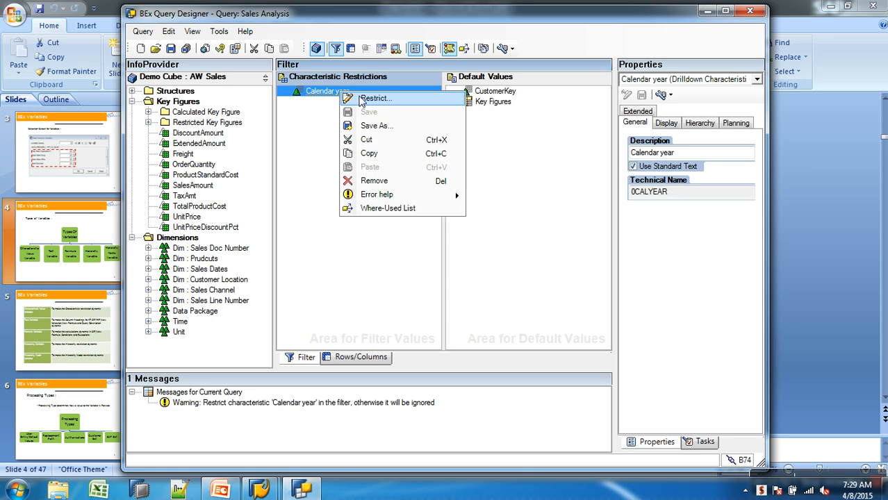
{"action": "left_click", "coordinate": [367, 101]}
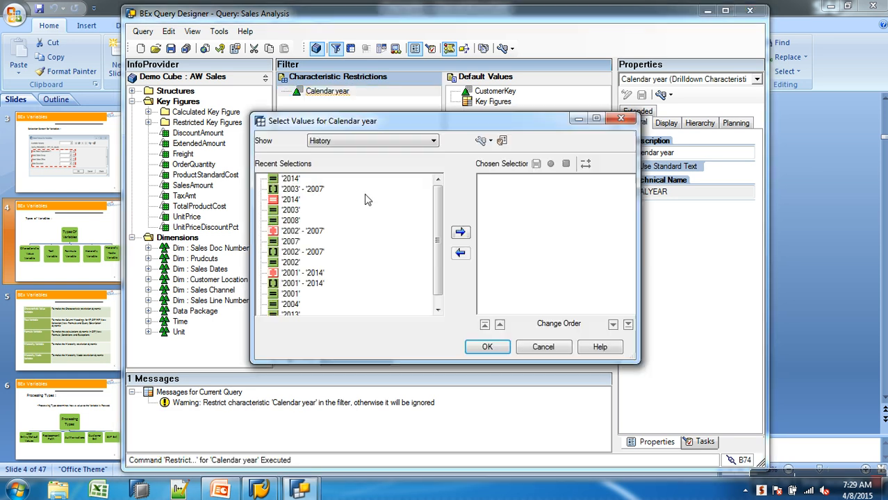
{"action": "left_click", "coordinate": [368, 140]}
{"action": "left_click", "coordinate": [321, 189]}
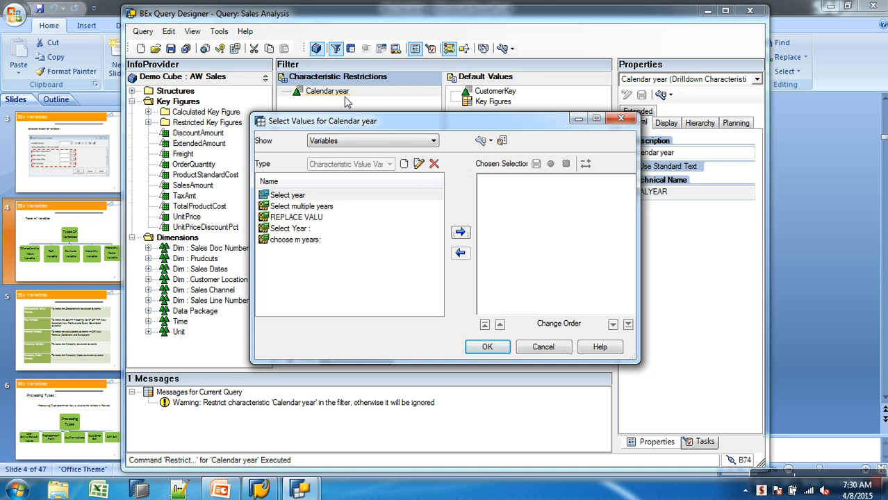
{"action": "left_click", "coordinate": [403, 164]}
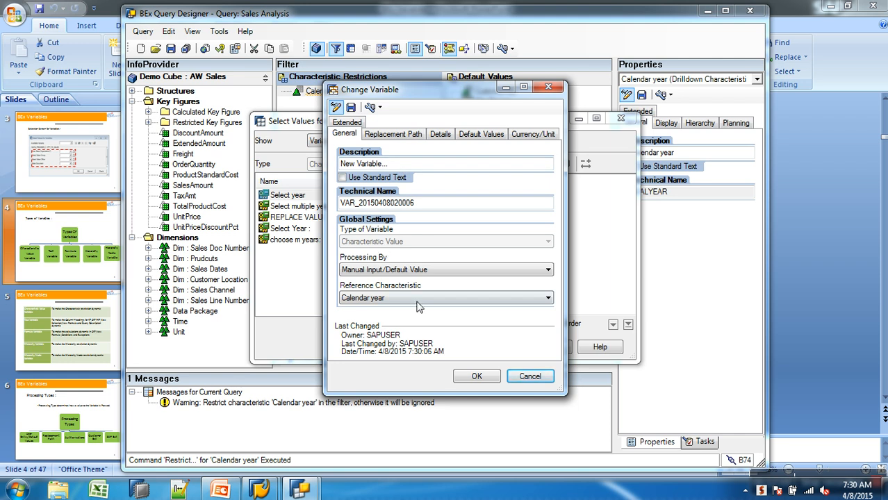
{"action": "left_click", "coordinate": [519, 377]}
{"action": "left_click", "coordinate": [541, 351]}
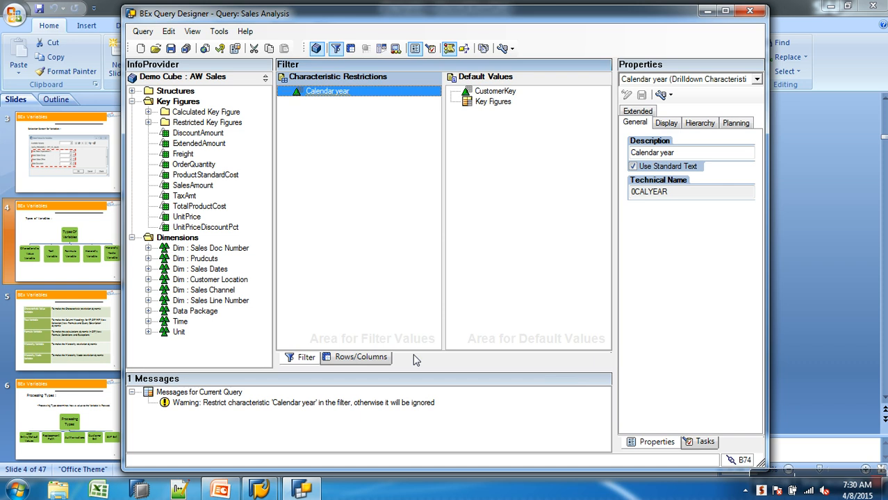
Step: Add a new selection to the Key Figures structure in the rows/columns layout
{"action": "left_click", "coordinate": [375, 358]}
{"action": "right_click", "coordinate": [494, 91]}
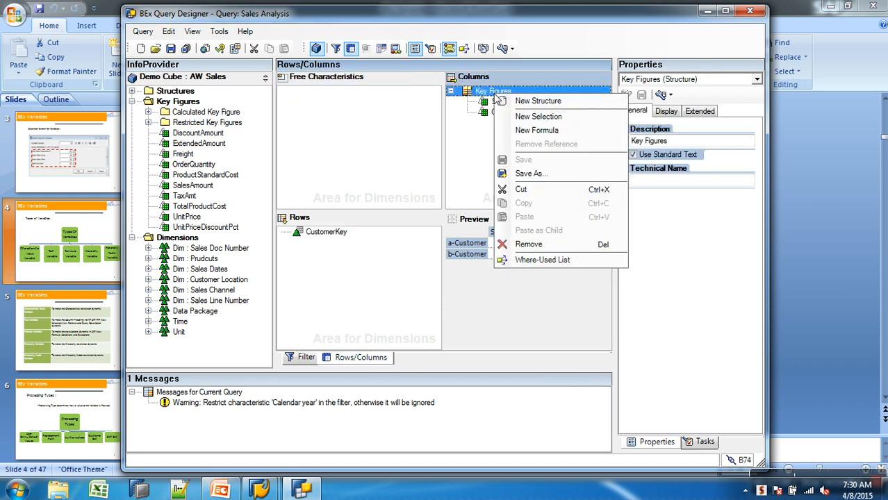
{"action": "left_click", "coordinate": [537, 115]}
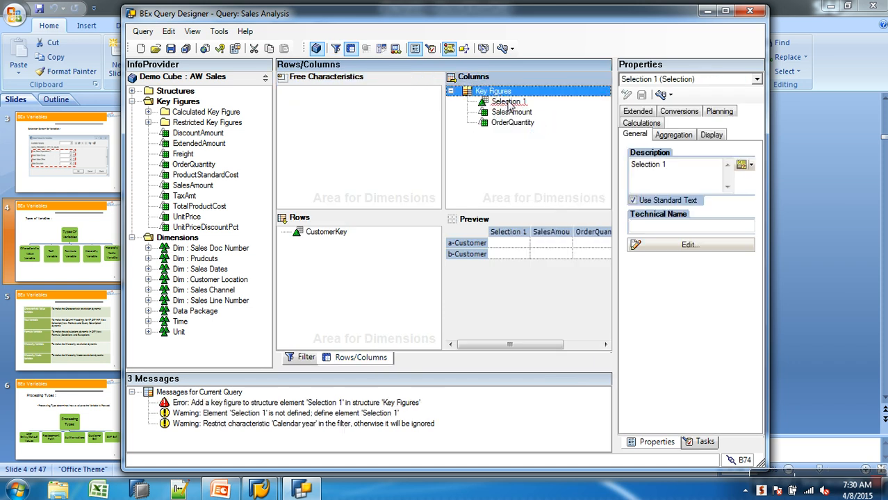
Step: Edit Selection 1, adding SalesAmount and SalesChannelCode from Dim : Sales Channel
{"action": "right_click", "coordinate": [571, 101]}
{"action": "left_click", "coordinate": [588, 109]}
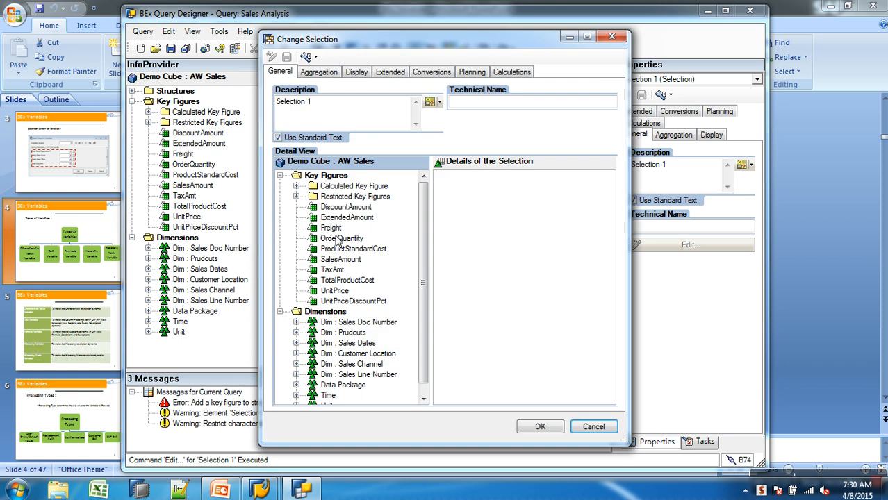
{"action": "left_click_drag", "start_coordinate": [340, 260], "coordinate": [476, 291]}
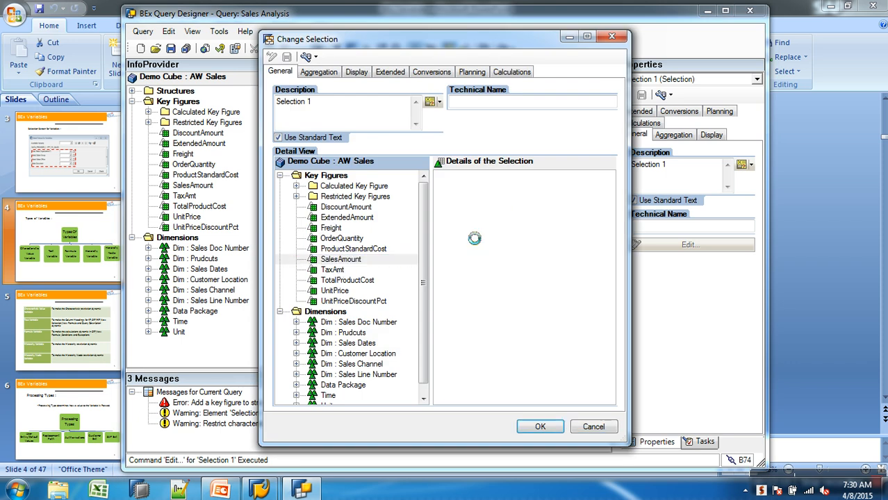
{"action": "left_click", "coordinate": [298, 364]}
{"action": "left_click_drag", "start_coordinate": [365, 375], "coordinate": [496, 250]}
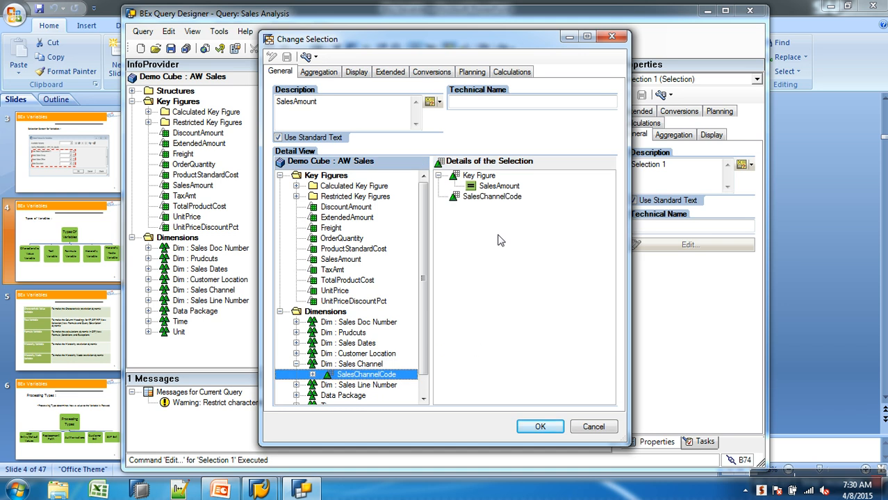
Step: Start a new variable to restrict SalesChannelCode, cancel it, and confirm Selection 1
{"action": "right_click", "coordinate": [503, 200]}
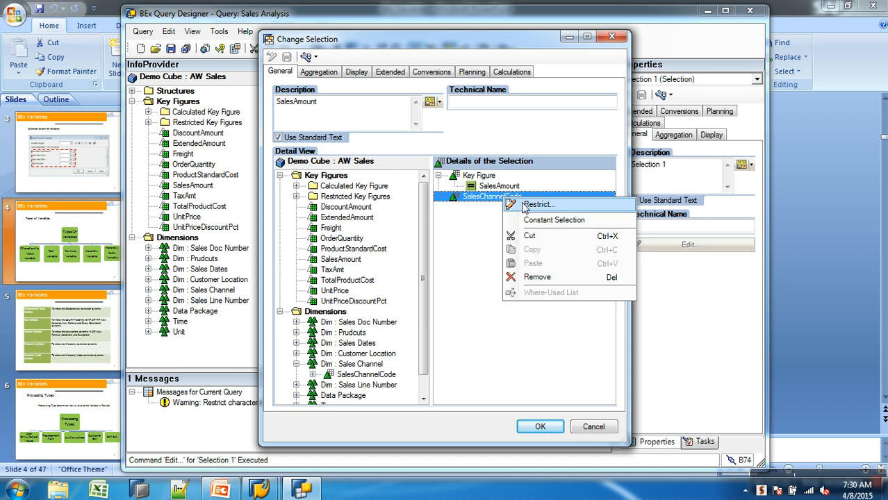
{"action": "left_click", "coordinate": [523, 205]}
{"action": "left_click", "coordinate": [386, 142]}
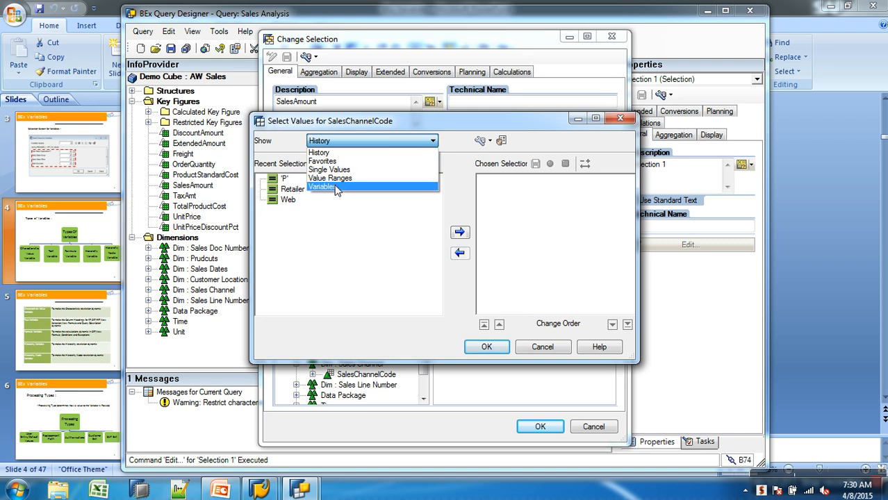
{"action": "left_click", "coordinate": [336, 188]}
{"action": "left_click", "coordinate": [407, 166]}
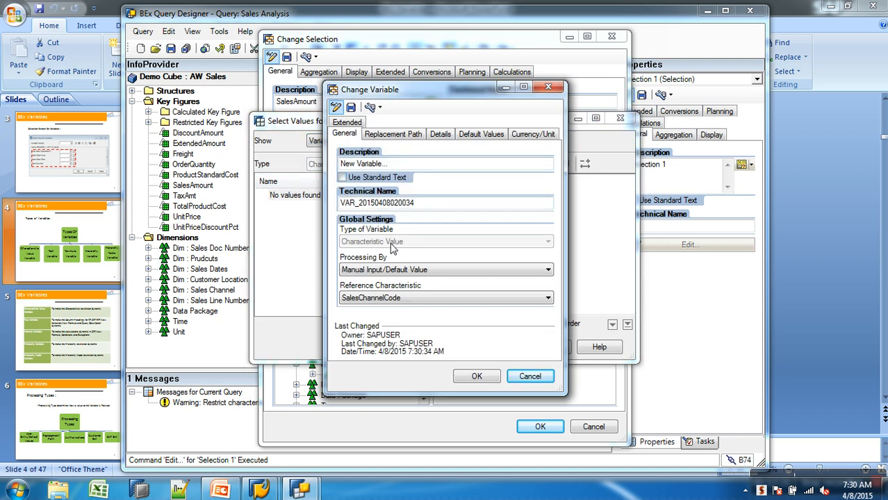
{"action": "left_click", "coordinate": [530, 376]}
{"action": "left_click", "coordinate": [544, 347]}
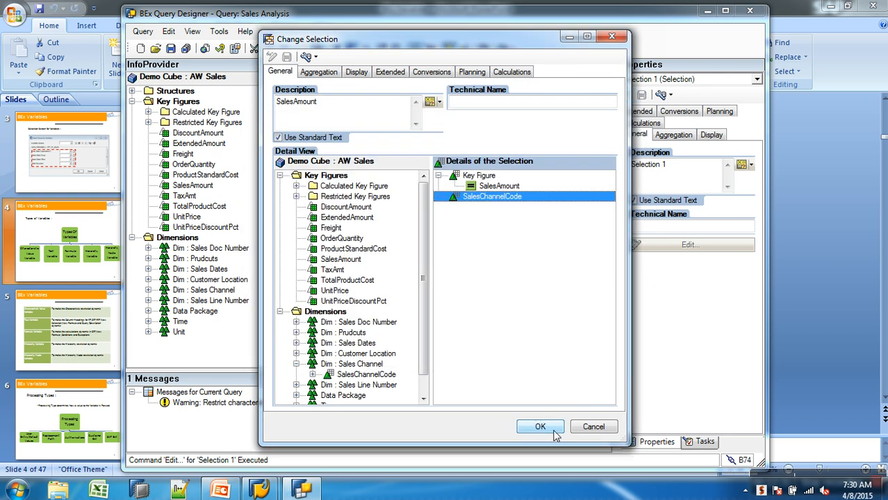
{"action": "left_click", "coordinate": [540, 426]}
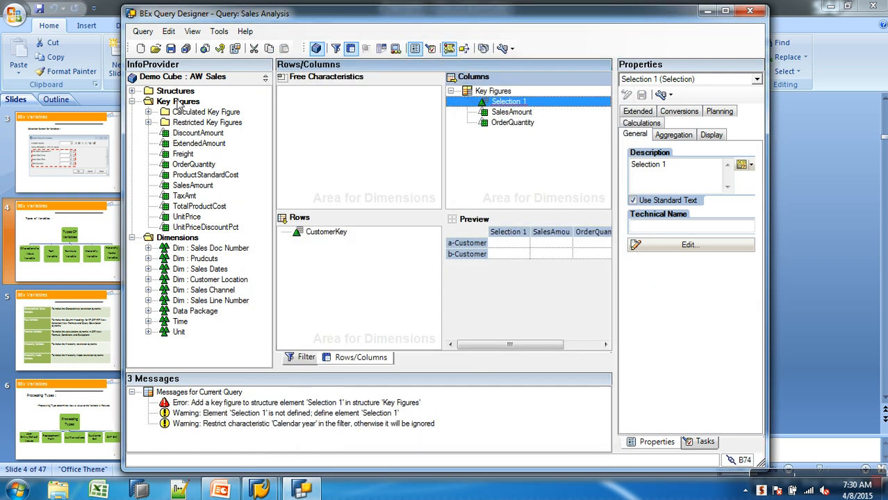
Step: Create a new restricted key figure under Restricted Key Figures and open it for editing
{"action": "right_click", "coordinate": [178, 102]}
{"action": "left_click", "coordinate": [222, 123]}
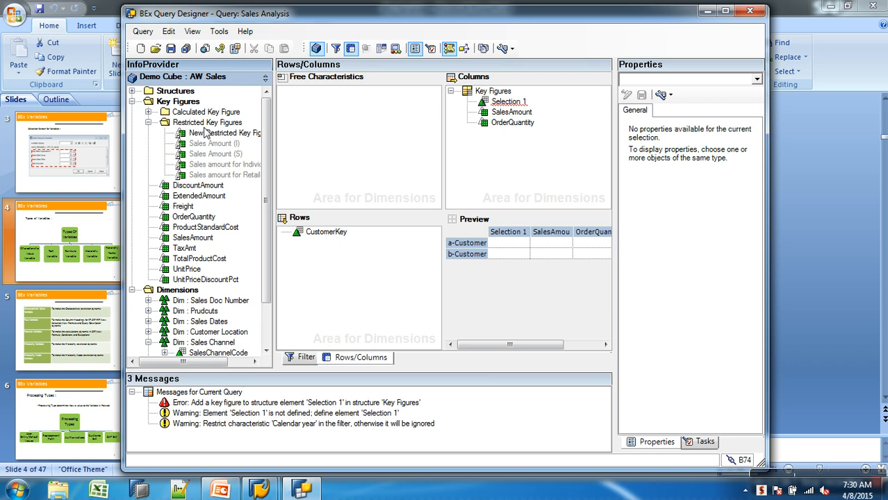
{"action": "right_click", "coordinate": [216, 133]}
{"action": "left_click", "coordinate": [240, 141]}
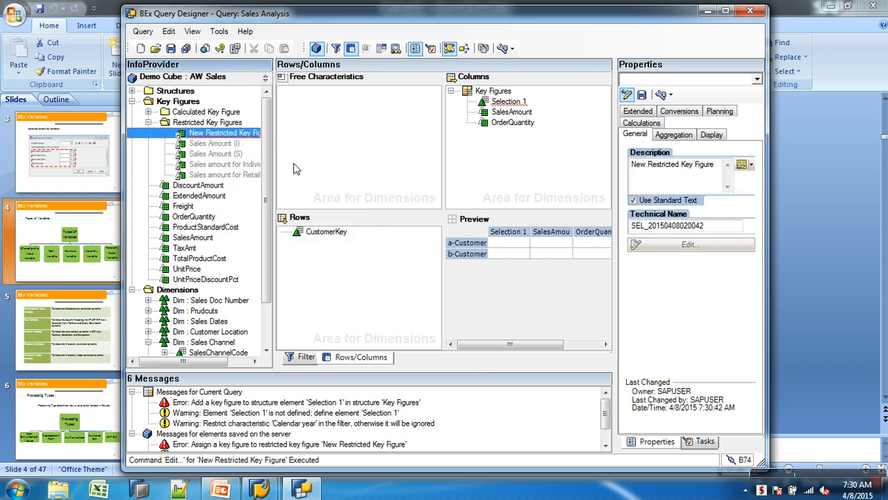
Step: Add Sales Amount (S) to the restricted key figure, remove it, then add OrderQuantity and SalesChannelCode instead
{"action": "left_click_drag", "start_coordinate": [363, 217], "coordinate": [496, 281]}
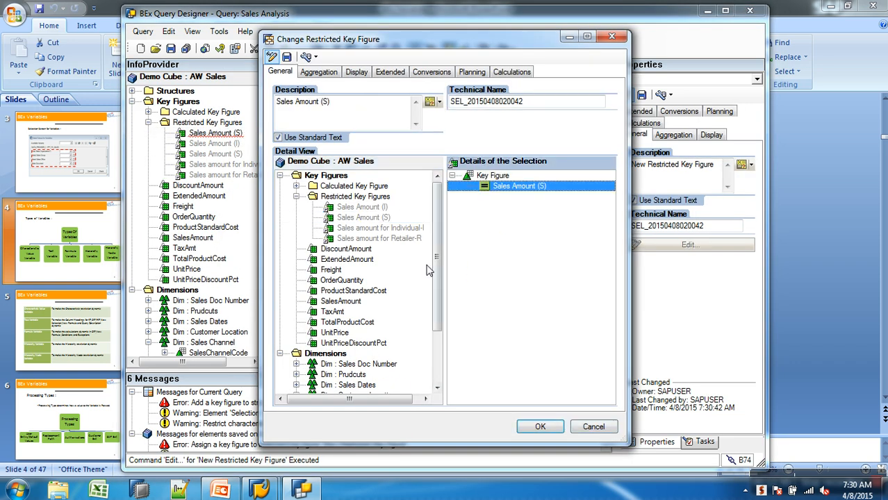
{"action": "left_click", "coordinate": [492, 177]}
{"action": "key", "text": "Delete"}
{"action": "left_click_drag", "start_coordinate": [341, 280], "coordinate": [455, 223]}
{"action": "scroll", "coordinate": [440, 220], "scroll_direction": "down", "scroll_amount": 2}
{"action": "left_click", "coordinate": [392, 344]}
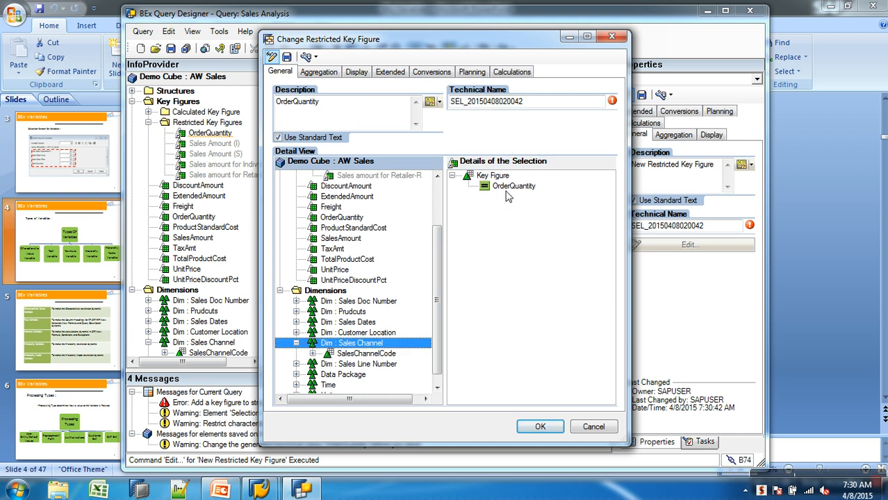
{"action": "left_click_drag", "start_coordinate": [381, 353], "coordinate": [498, 267]}
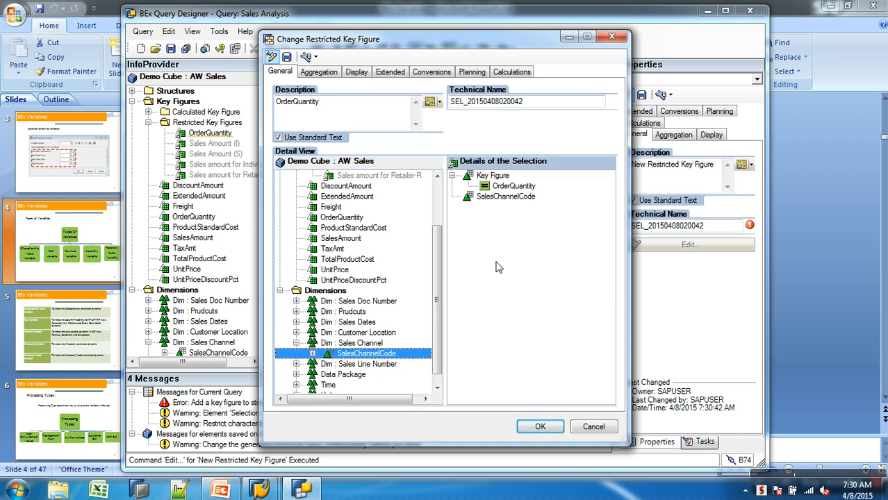
Step: Start restricting SalesChannelCode with a new variable, then cancel the variable and the restricted key figure dialogs
{"action": "right_click", "coordinate": [506, 197]}
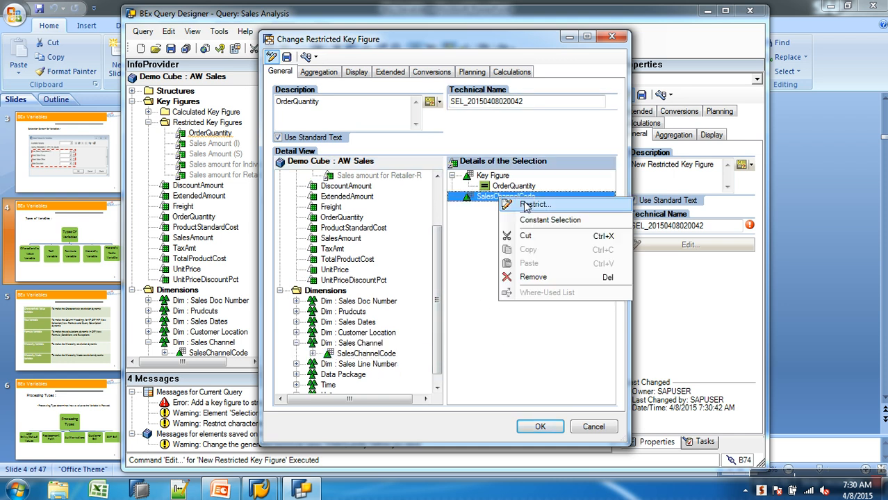
{"action": "left_click", "coordinate": [529, 204]}
{"action": "left_click", "coordinate": [424, 141]}
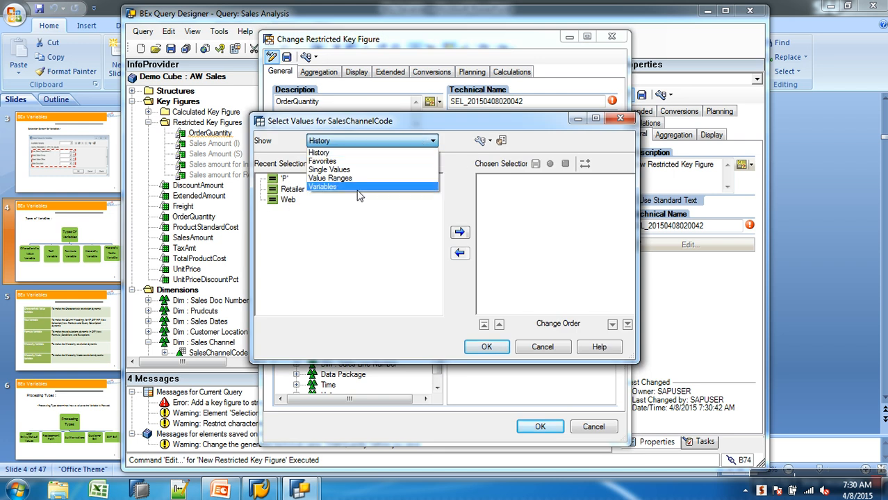
{"action": "left_click", "coordinate": [358, 188]}
{"action": "left_click", "coordinate": [404, 164]}
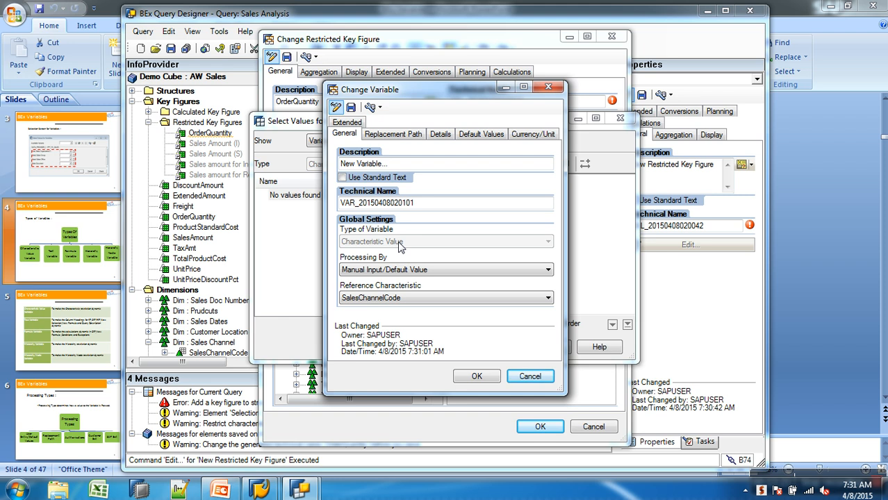
{"action": "left_click", "coordinate": [530, 376]}
{"action": "left_click", "coordinate": [539, 348]}
{"action": "left_click", "coordinate": [541, 427]}
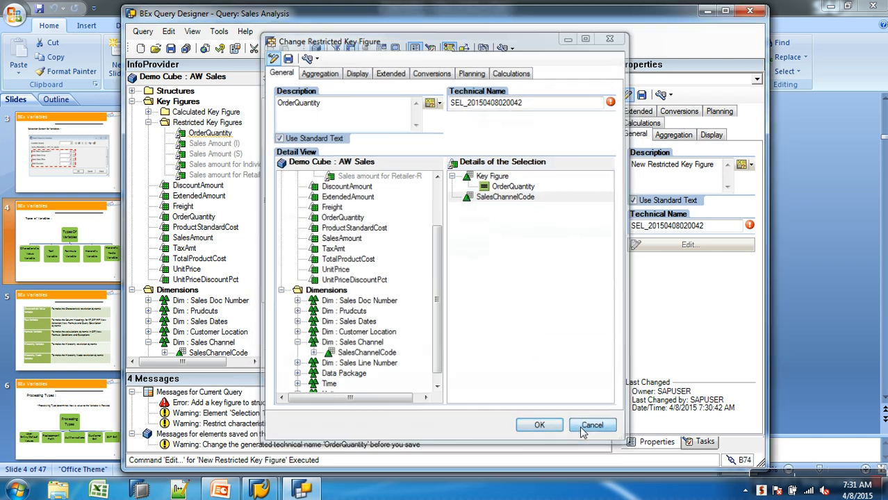
Step: Remove Selection 1 and then the whole Key Figures structure from the columns
{"action": "right_click", "coordinate": [510, 105]}
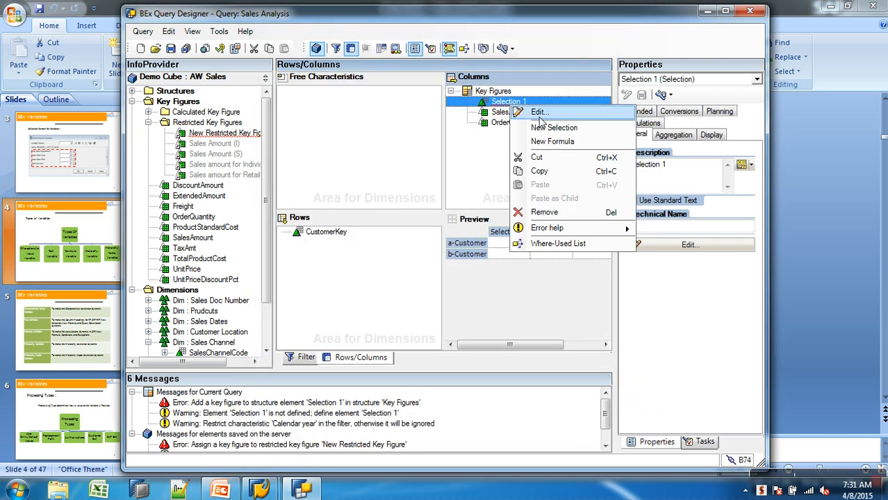
{"action": "left_click", "coordinate": [545, 214]}
{"action": "left_click", "coordinate": [234, 134]}
{"action": "right_click", "coordinate": [234, 133]}
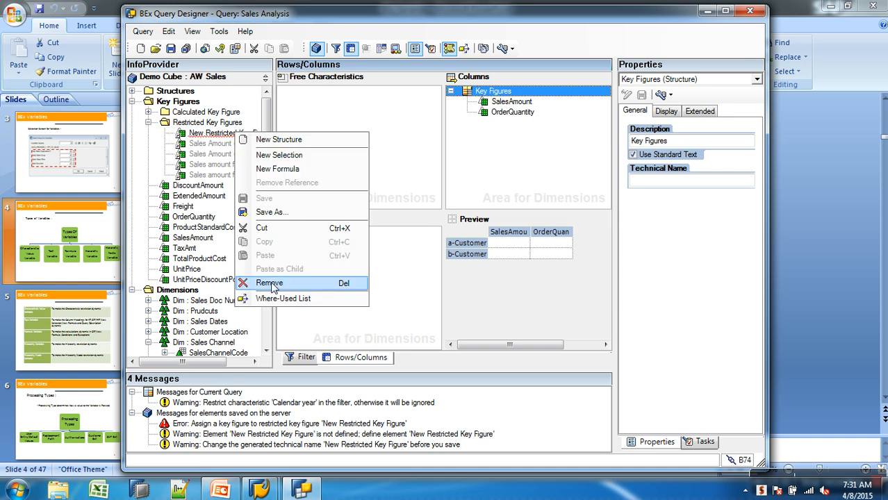
{"action": "left_click", "coordinate": [272, 283]}
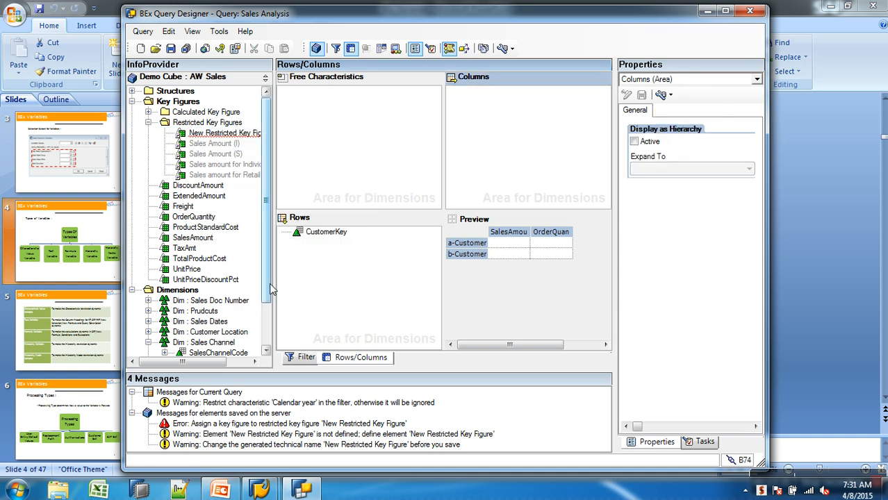
Step: Delete the New Restricted Key Figure from the Restricted Key Figures folder
{"action": "left_click", "coordinate": [230, 137]}
{"action": "right_click", "coordinate": [234, 138]}
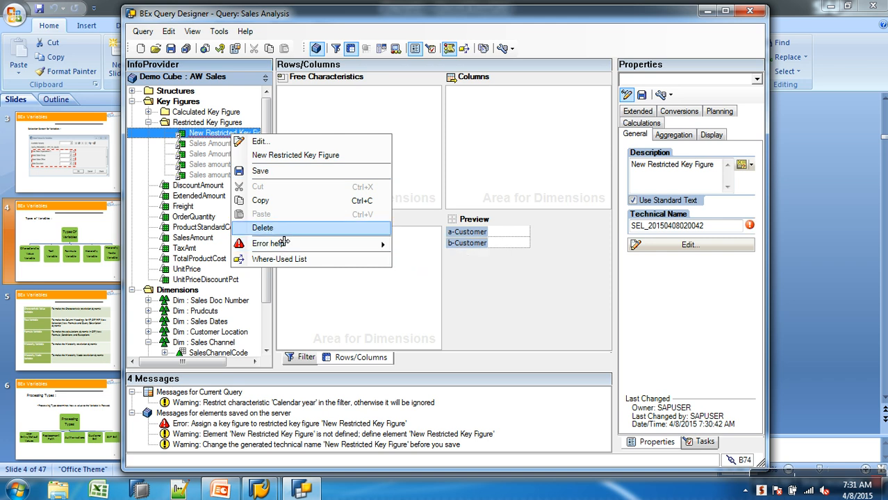
{"action": "left_click", "coordinate": [317, 169]}
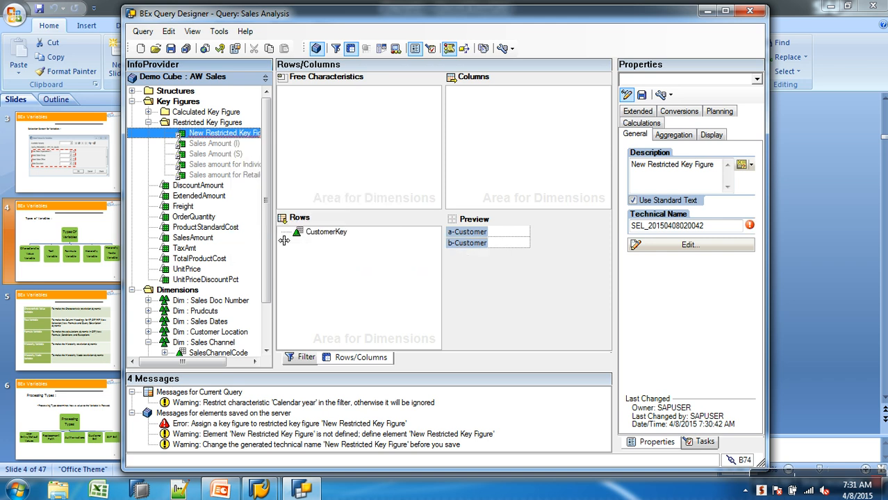
{"action": "right_click", "coordinate": [235, 137]}
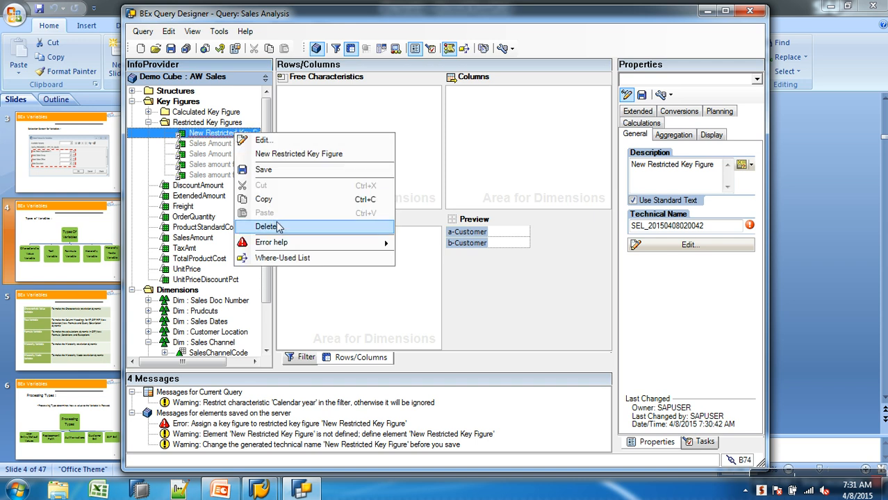
{"action": "left_click", "coordinate": [266, 227]}
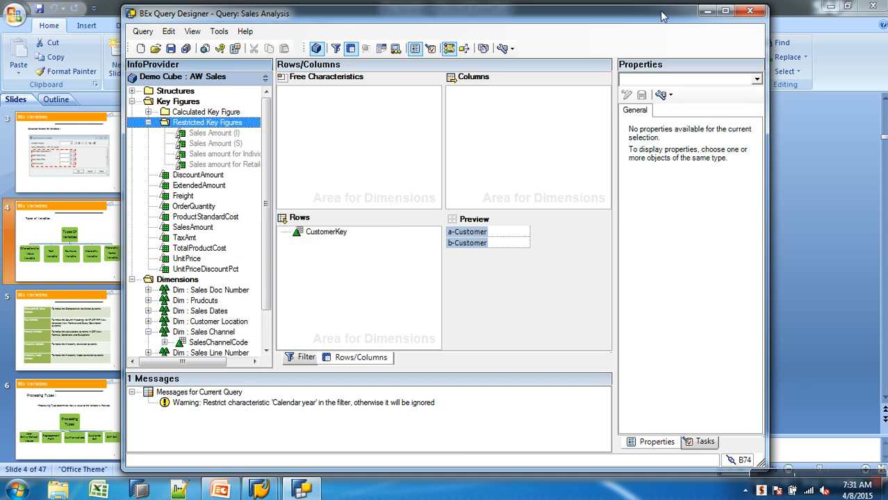
Step: Switch to PowerPoint to view the Types of Variables slide and return to the Query Designer
{"action": "left_click", "coordinate": [229, 492]}
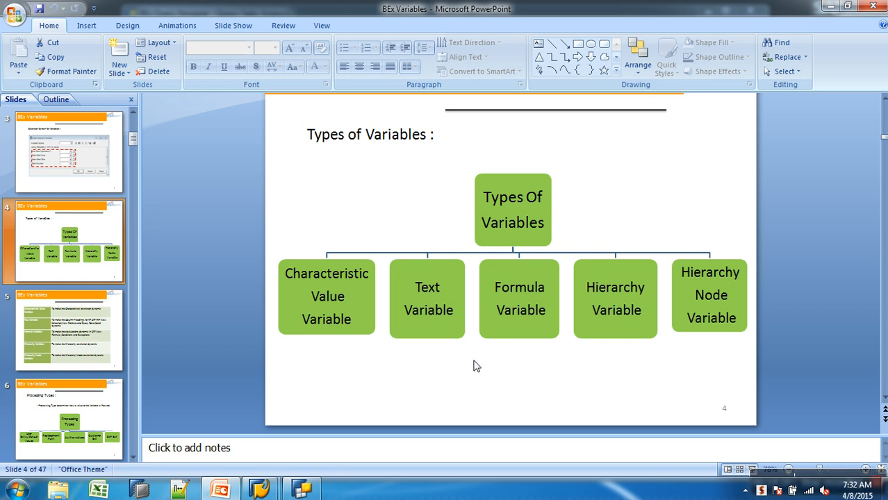
{"action": "left_click", "coordinate": [303, 490]}
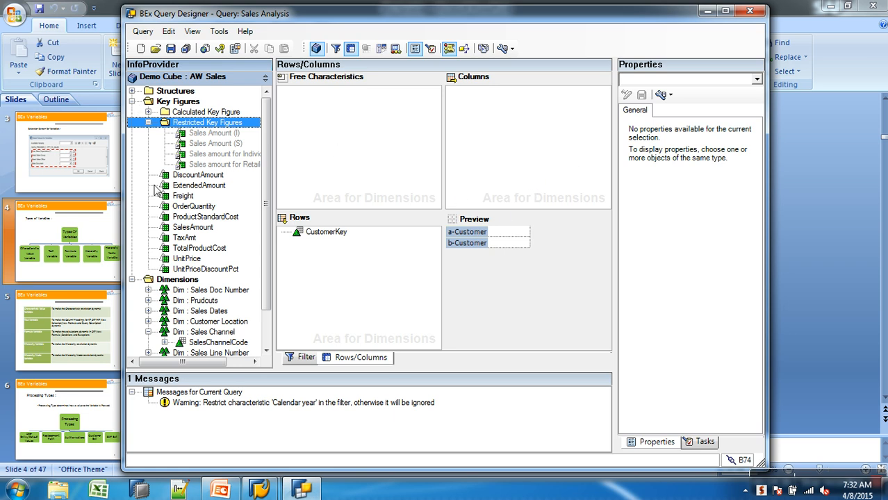
Step: Add SalesAmount and OrderQuantity to the columns as key figures
{"action": "left_click", "coordinate": [190, 229]}
{"action": "left_click_drag", "start_coordinate": [198, 234], "coordinate": [492, 140]}
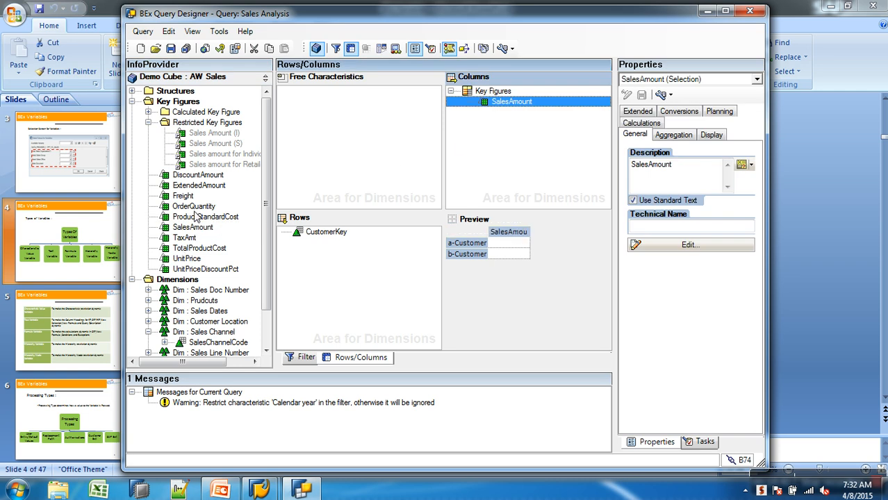
{"action": "left_click_drag", "start_coordinate": [195, 206], "coordinate": [511, 115]}
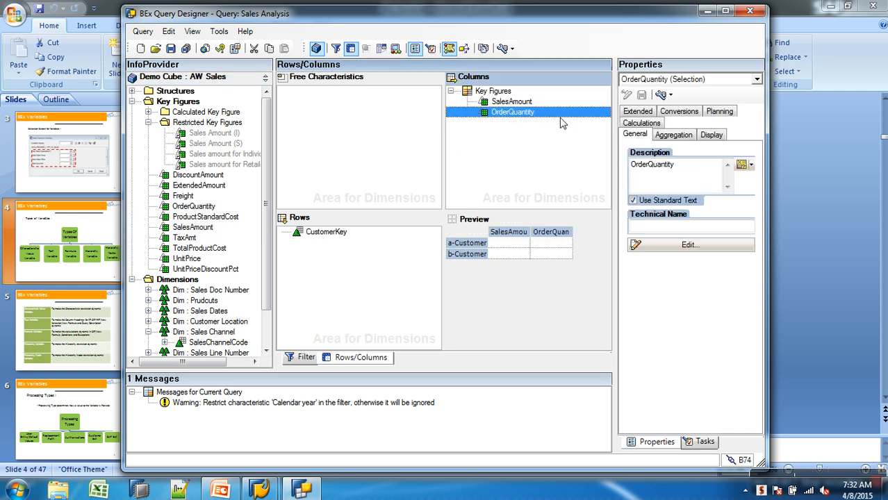
Step: Start creating a new text variable for the Sales Analysis query description, then cancel it
{"action": "left_click", "coordinate": [716, 80]}
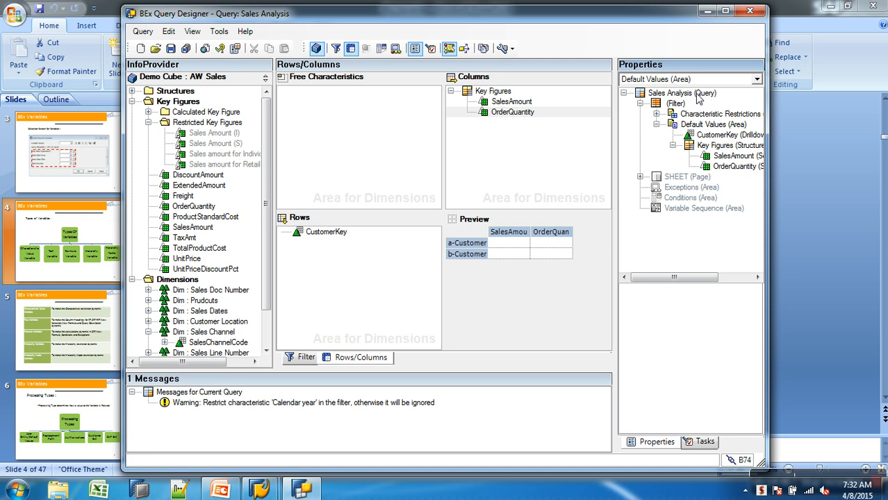
{"action": "left_click", "coordinate": [699, 94]}
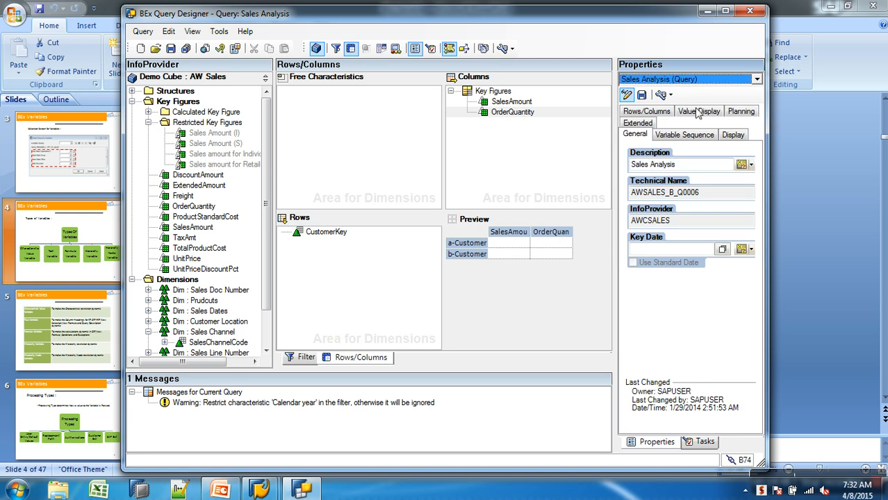
{"action": "left_click", "coordinate": [688, 167]}
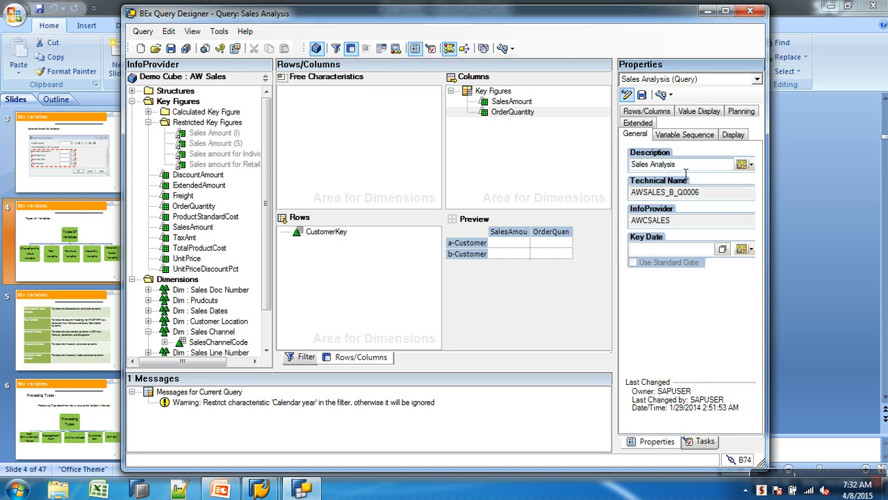
{"action": "left_click_drag", "start_coordinate": [684, 167], "coordinate": [631, 165]}
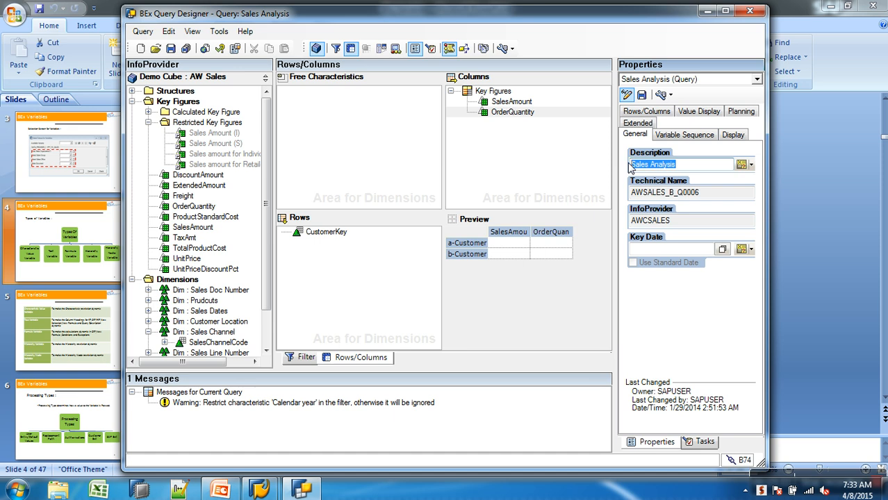
{"action": "left_click", "coordinate": [699, 169]}
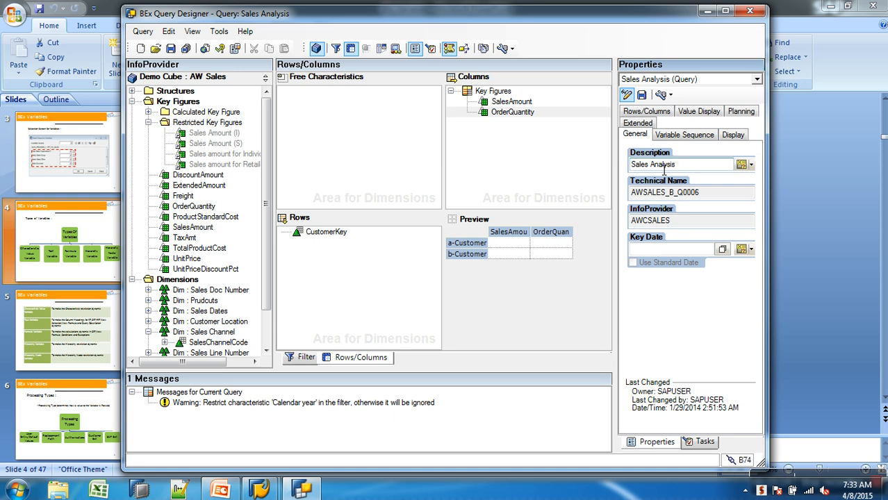
{"action": "left_click", "coordinate": [740, 166]}
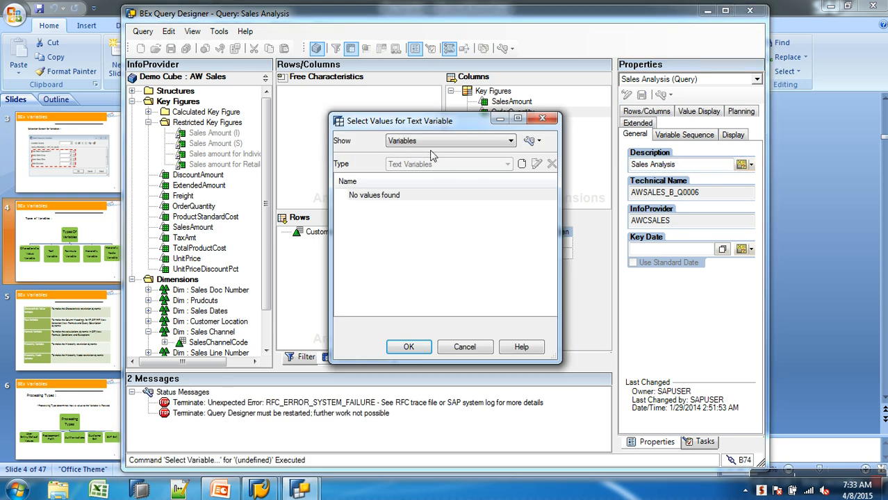
{"action": "left_click", "coordinate": [521, 164]}
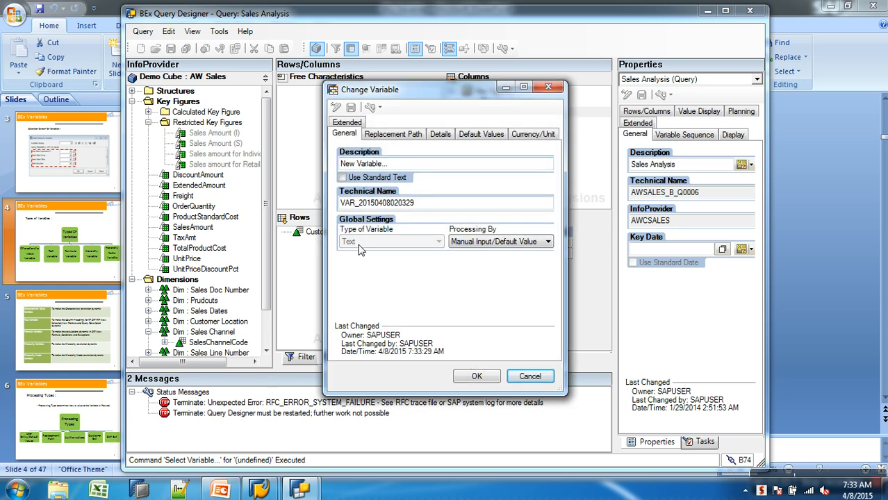
{"action": "left_click", "coordinate": [514, 372]}
{"action": "left_click", "coordinate": [541, 120]}
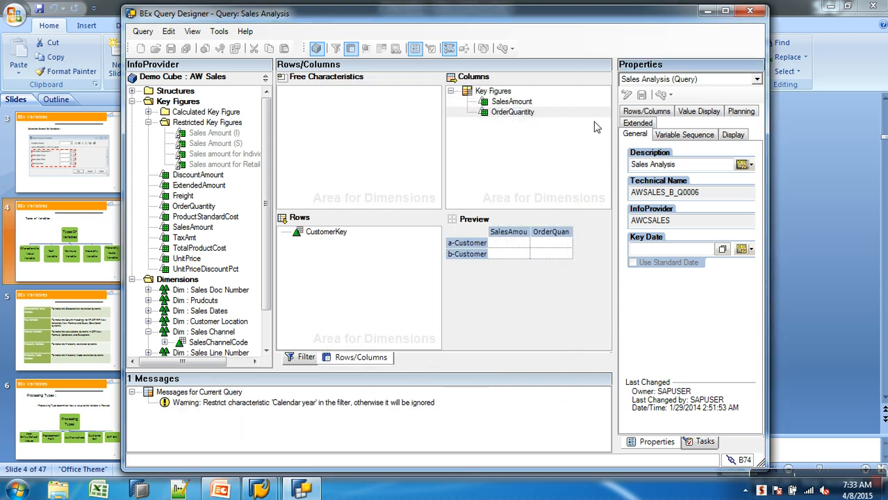
Step: Try to insert a text variable into the SalesAmount key figure's description and dismiss the error
{"action": "left_click", "coordinate": [512, 102]}
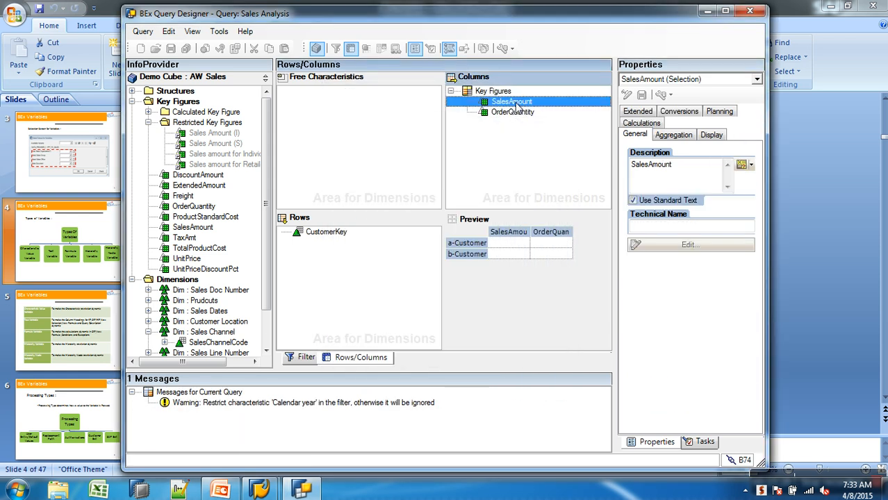
{"action": "left_click", "coordinate": [685, 173]}
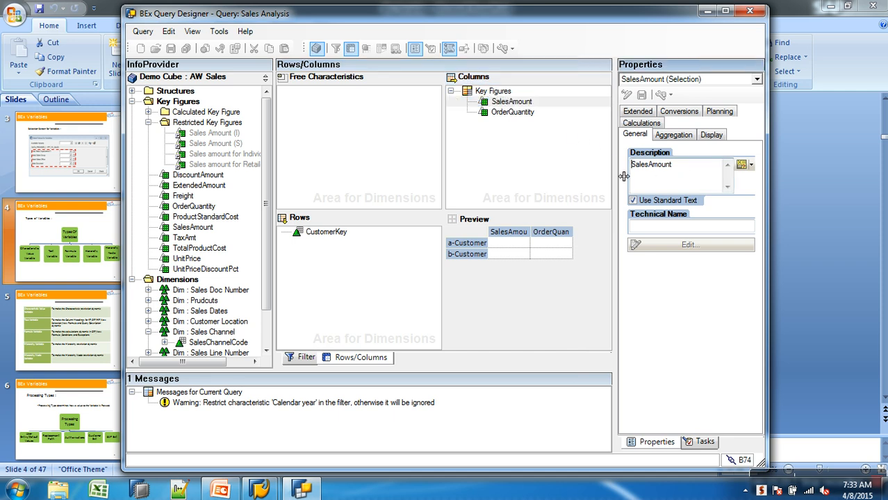
{"action": "double_click", "coordinate": [685, 173]}
{"action": "left_click_drag", "start_coordinate": [687, 173], "coordinate": [623, 172]}
{"action": "left_click_drag", "start_coordinate": [687, 168], "coordinate": [630, 172]}
{"action": "left_click", "coordinate": [741, 165]}
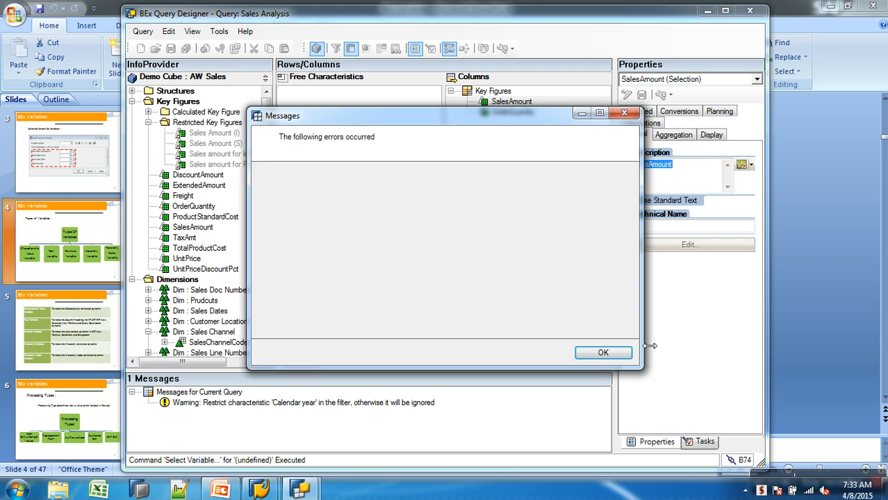
{"action": "left_click", "coordinate": [618, 352]}
{"action": "left_click", "coordinate": [496, 281]}
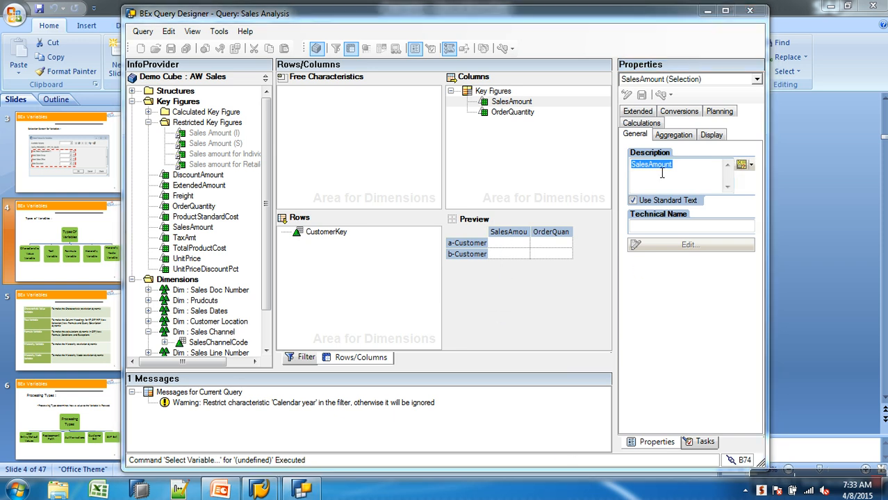
Step: End the BExQueryDesignerStarter.exe process from Task Manager and close Task Manager
{"action": "right_click", "coordinate": [584, 495]}
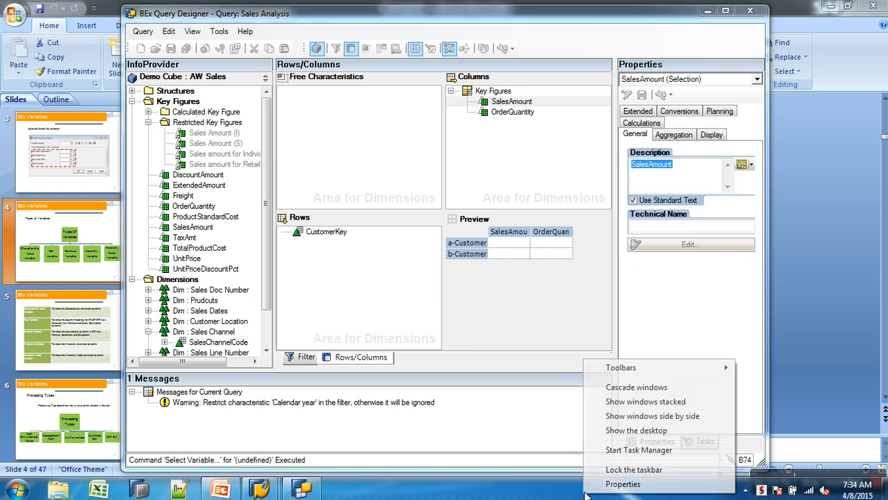
{"action": "left_click", "coordinate": [620, 452]}
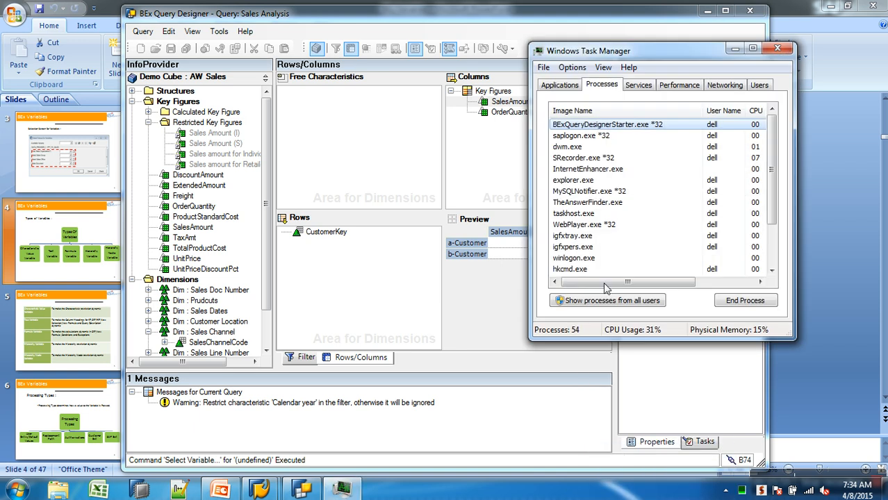
{"action": "left_click", "coordinate": [733, 303]}
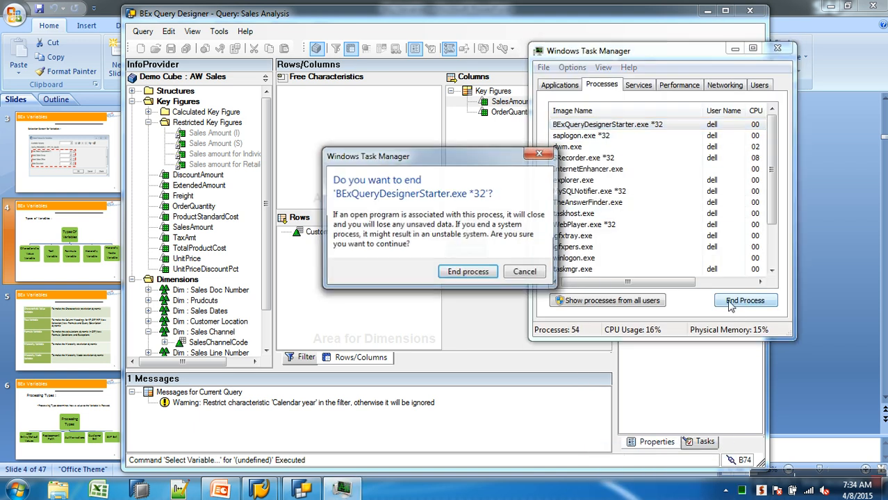
{"action": "left_click", "coordinate": [468, 271]}
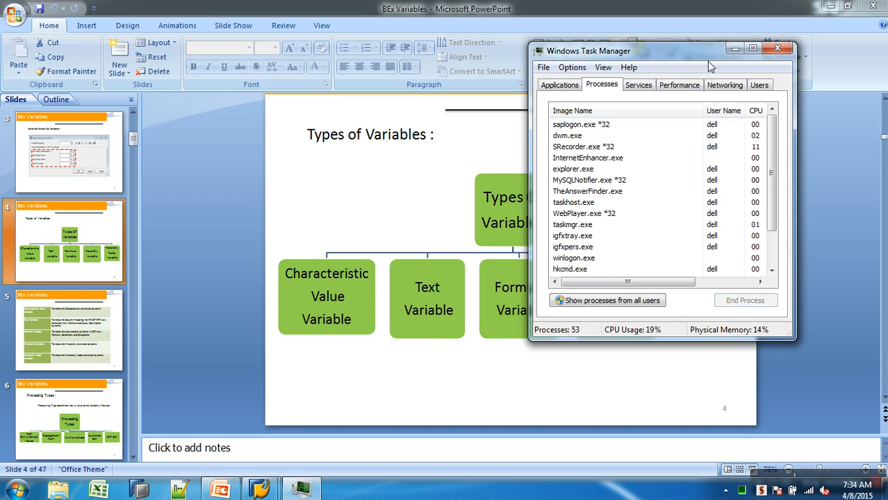
{"action": "left_click", "coordinate": [734, 48]}
Step: Restart Query Designer and log on to the SAP BW system, entering the account password
{"action": "left_click", "coordinate": [17, 490]}
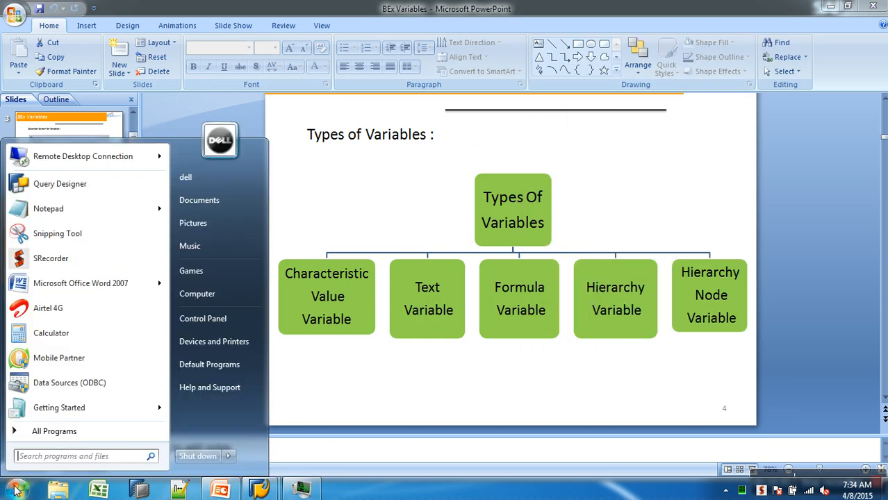
{"action": "left_click", "coordinate": [90, 184]}
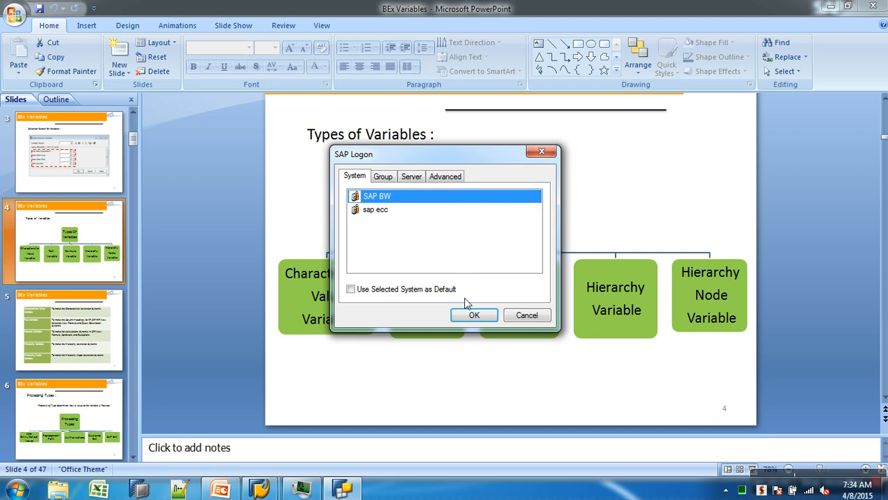
{"action": "left_click", "coordinate": [477, 316]}
{"action": "type", "text": "***"}
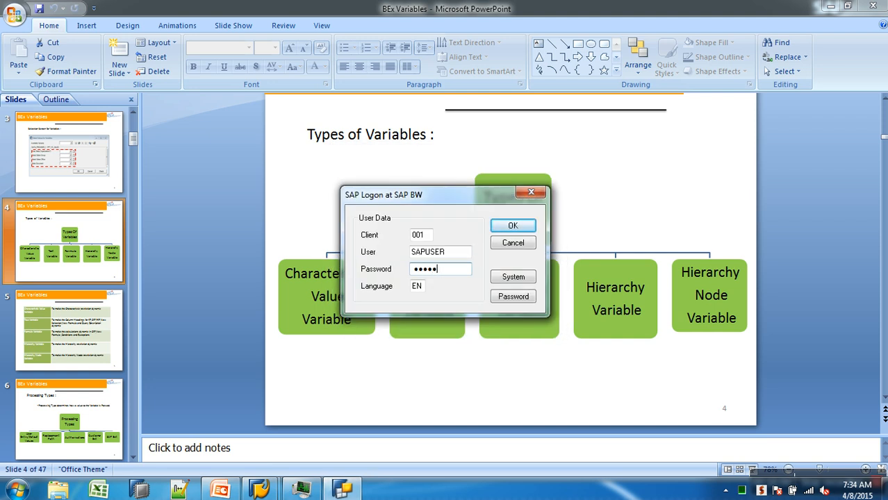
{"action": "type", "text": "*****"}
{"action": "key", "text": "Return"}
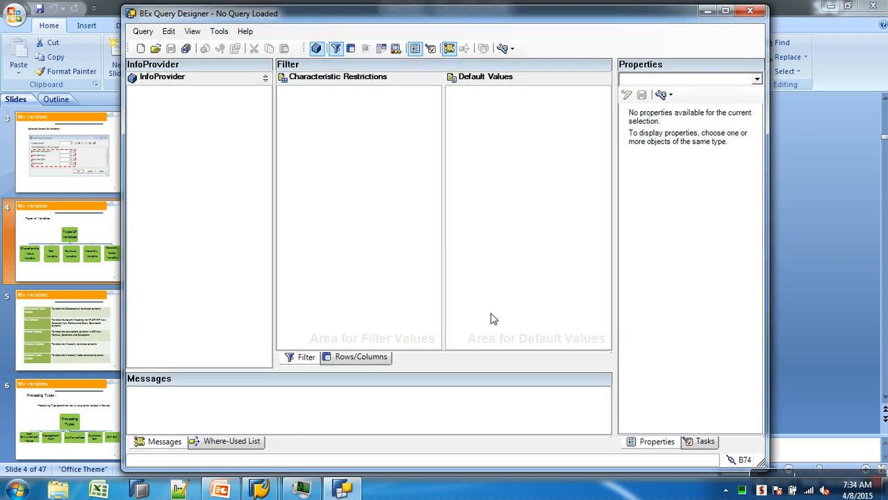
Step: Open the AWSALES_B_Q0006 query from history and switch to its rows and columns layout
{"action": "left_click", "coordinate": [156, 48]}
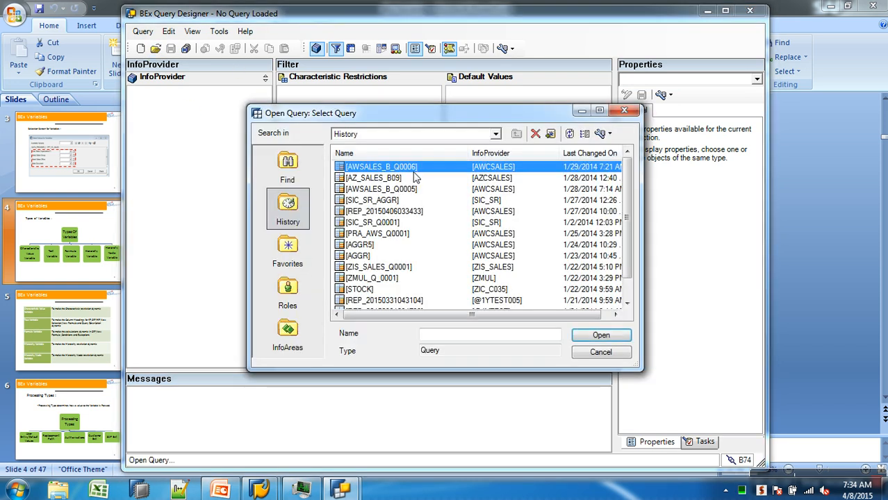
{"action": "double_click", "coordinate": [412, 170]}
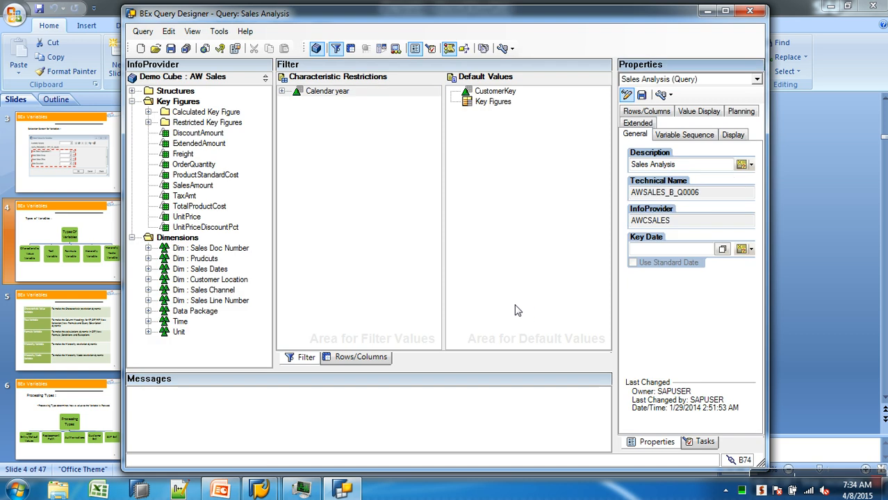
{"action": "left_click", "coordinate": [370, 357]}
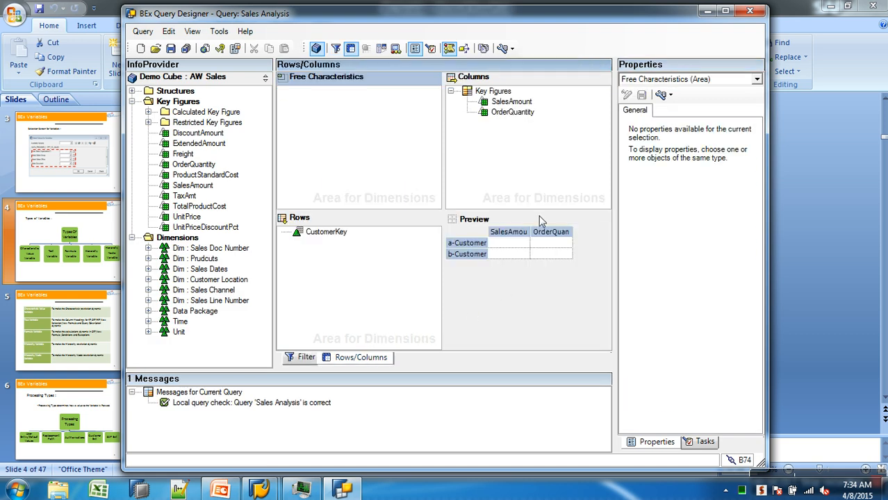
Step: Start creating a new text variable for the SalesAmount key figure's description, then cancel both dialogs
{"action": "left_click", "coordinate": [524, 112]}
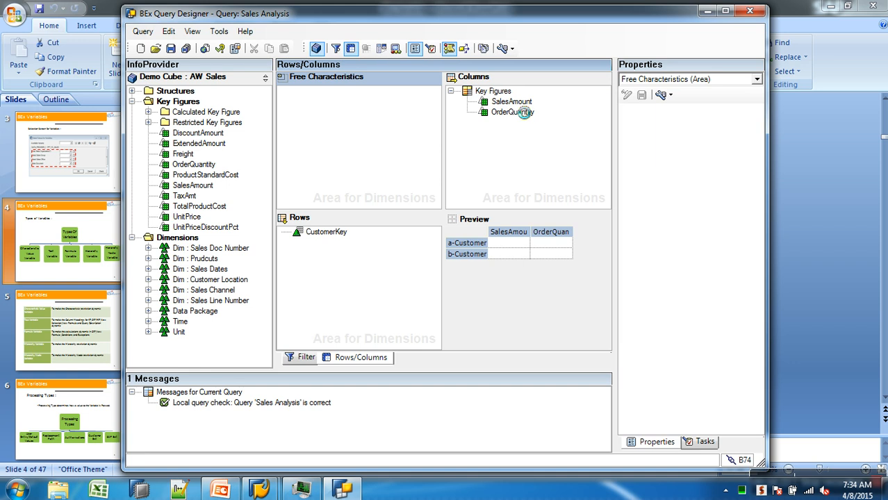
{"action": "left_click_drag", "start_coordinate": [684, 167], "coordinate": [585, 165]}
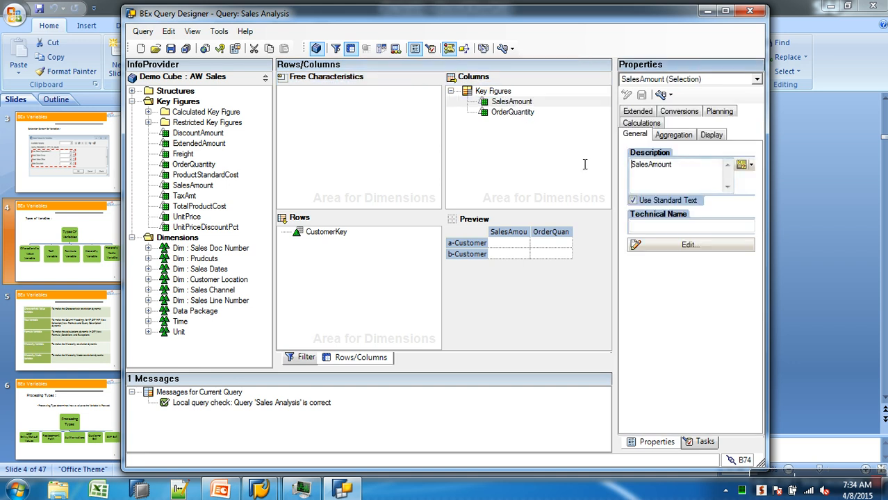
{"action": "left_click_drag", "start_coordinate": [687, 172], "coordinate": [580, 169]}
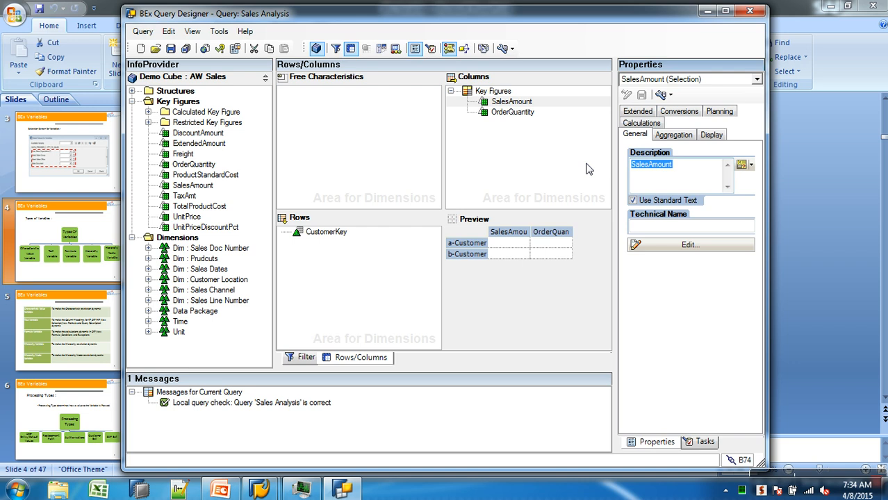
{"action": "left_click", "coordinate": [741, 165]}
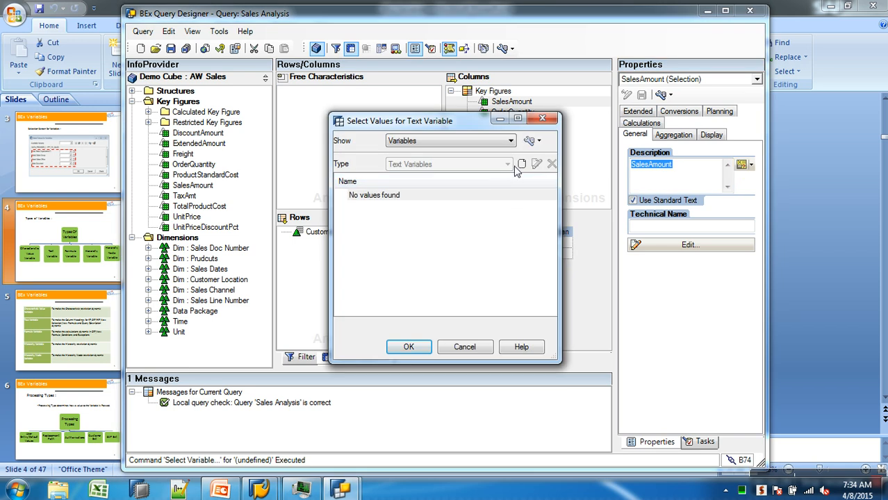
{"action": "left_click", "coordinate": [522, 164]}
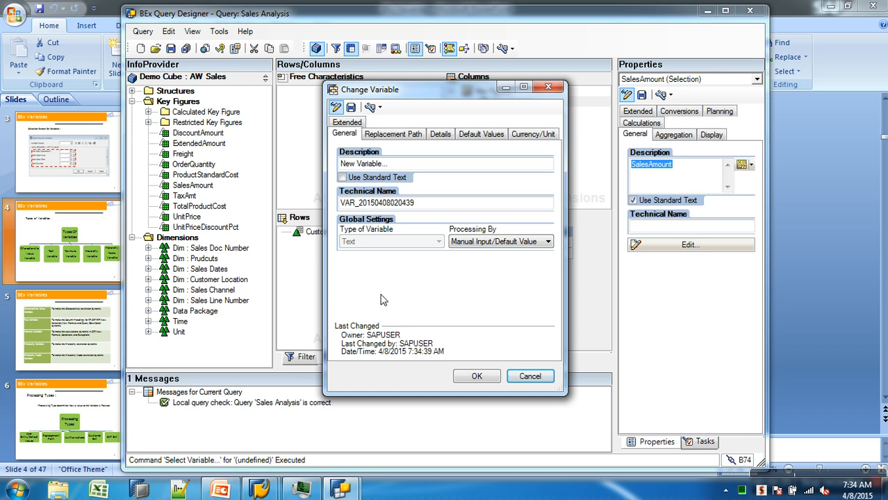
{"action": "left_click", "coordinate": [524, 376]}
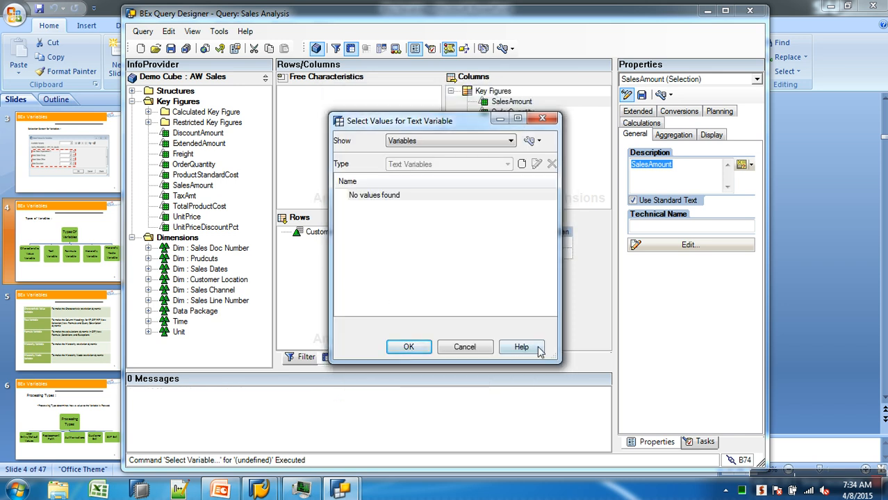
{"action": "left_click", "coordinate": [477, 352]}
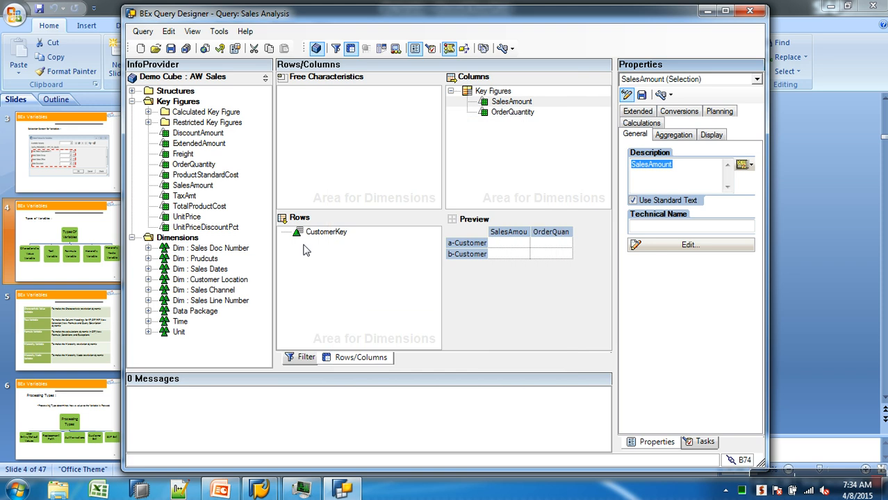
Step: Try to expand the Restricted and Calculated Key Figure folders, then close the Query Designer
{"action": "left_click", "coordinate": [149, 123]}
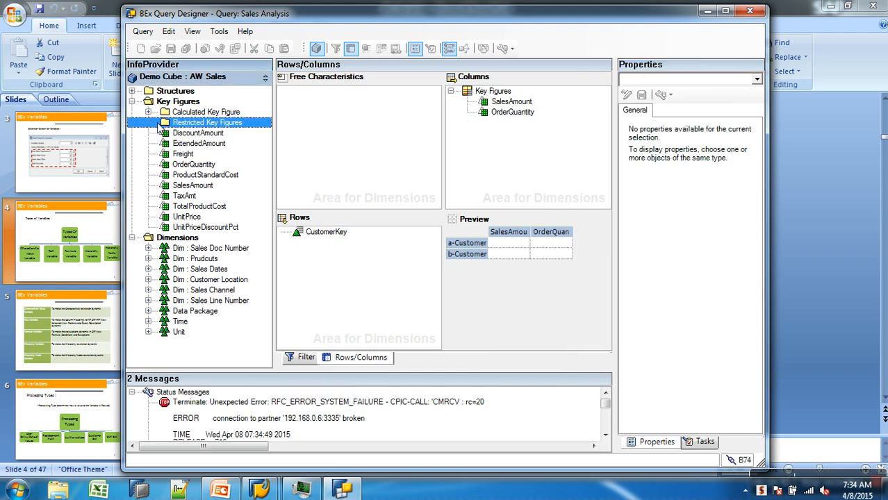
{"action": "left_click", "coordinate": [147, 114]}
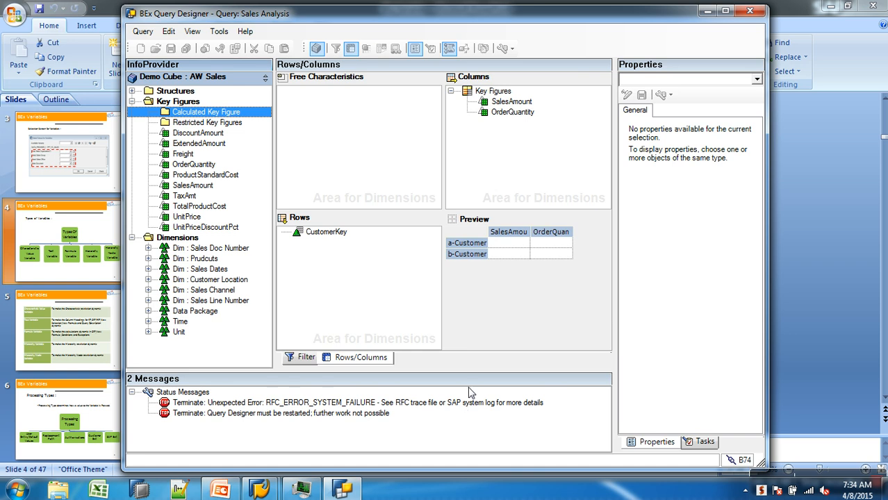
{"action": "left_click", "coordinate": [751, 11]}
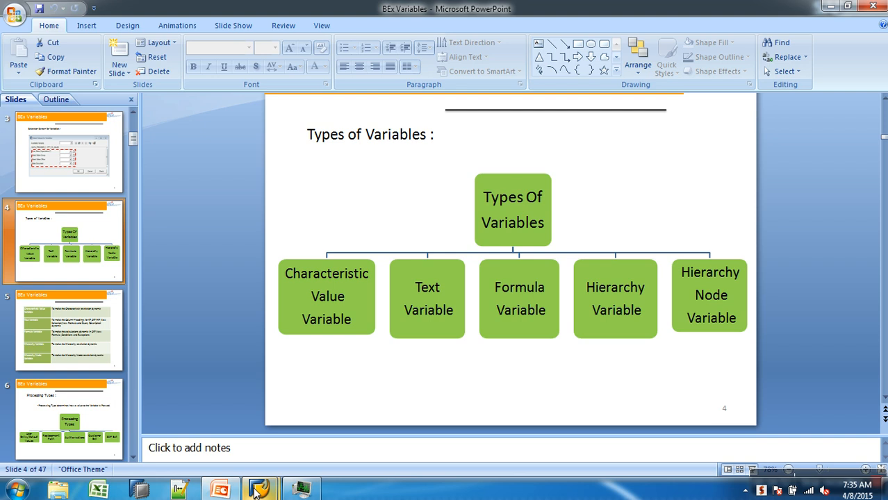
Step: Try to log on to SAP BW from SAP Logon and decline the detailed error description
{"action": "mouse_move", "coordinate": [257, 491]}
{"action": "left_click", "coordinate": [242, 423]}
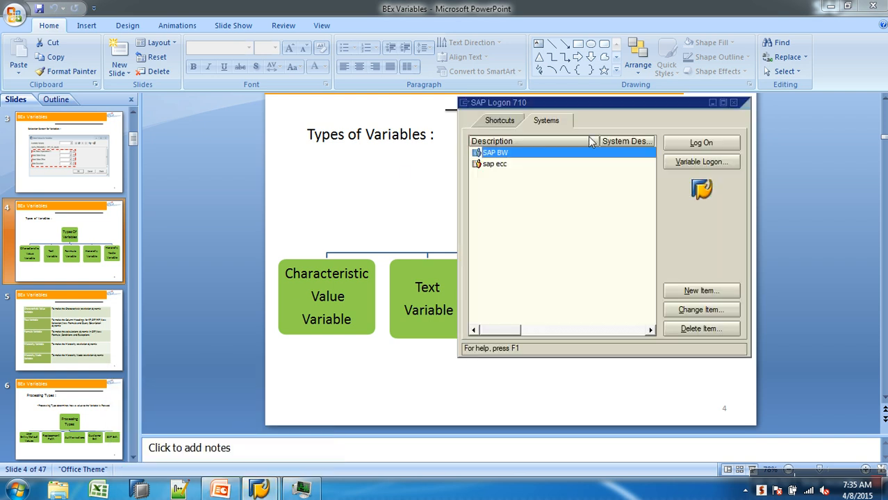
{"action": "left_click", "coordinate": [702, 143]}
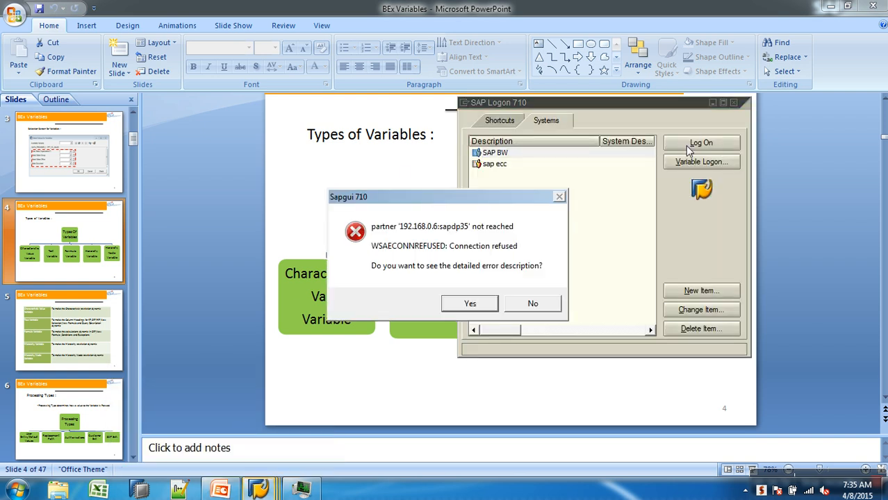
{"action": "left_click", "coordinate": [528, 308]}
Step: Open Task Manager from the taskbar
{"action": "right_click", "coordinate": [521, 490]}
{"action": "left_click", "coordinate": [553, 448]}
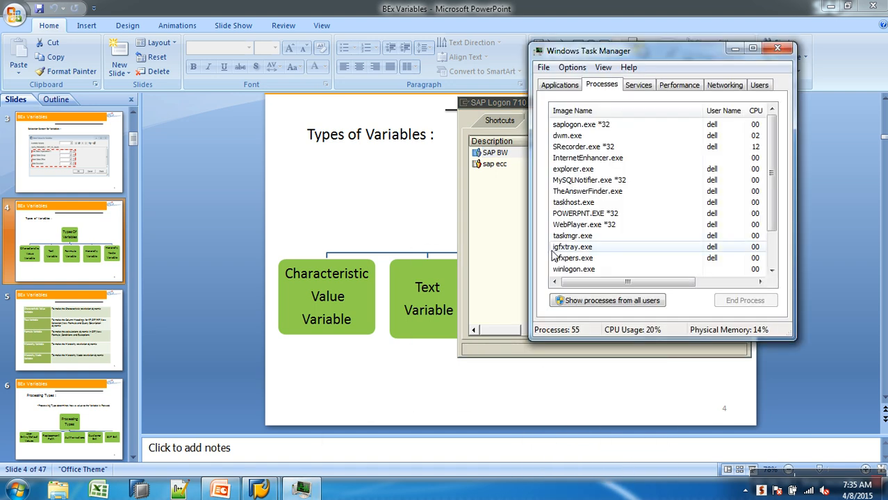